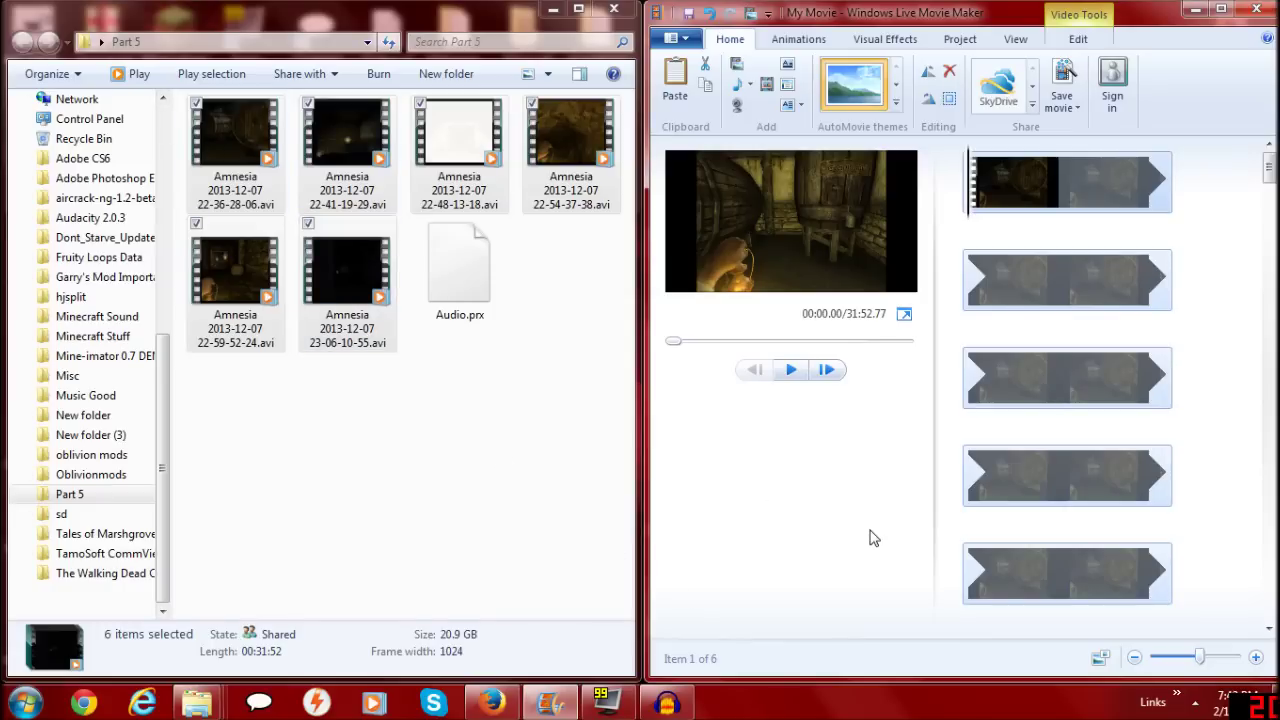
Preview the assembled movie at several points along the first clip, and return the playhead to the start.
left_click(791, 370)
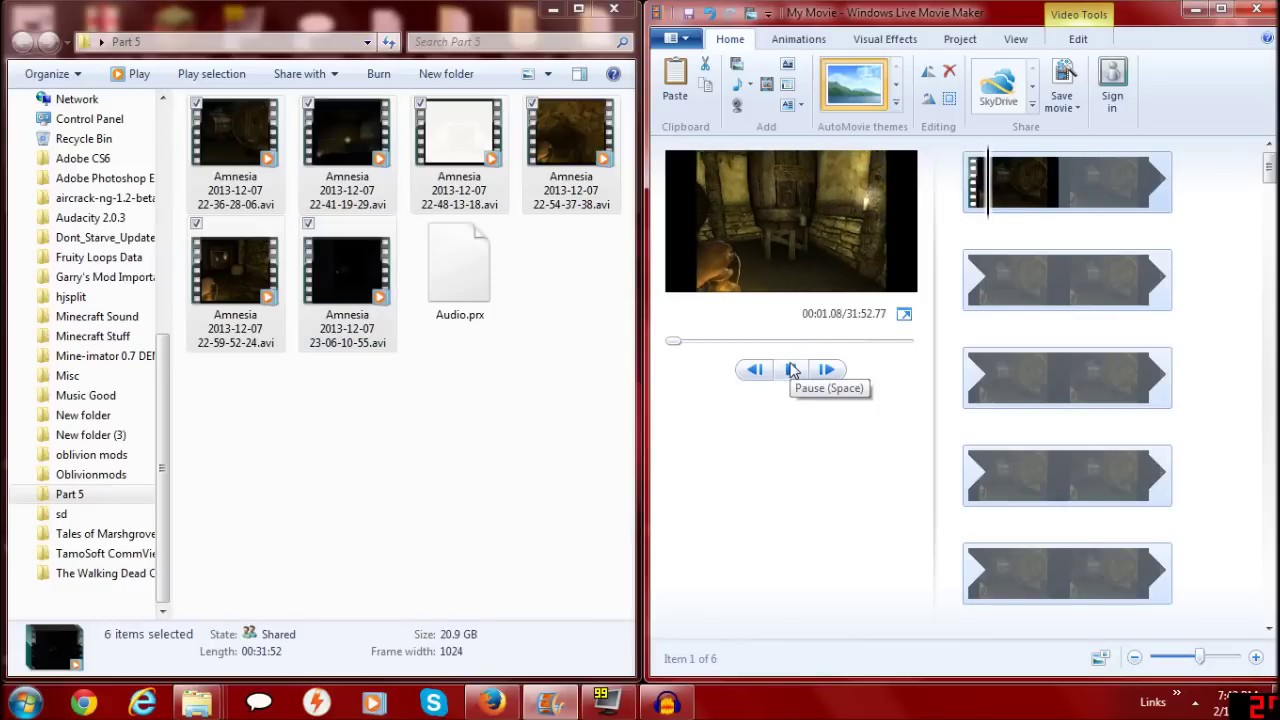
left_click(791, 370)
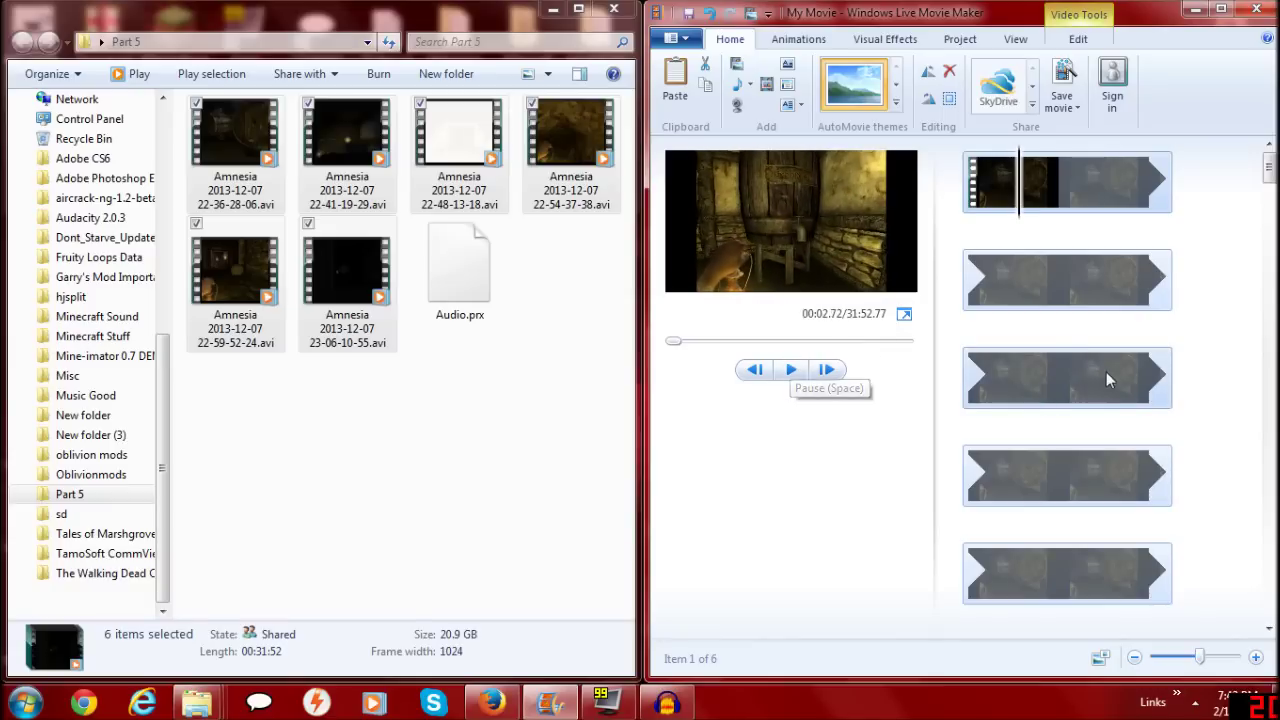
left_click(1034, 380)
left_click(793, 369)
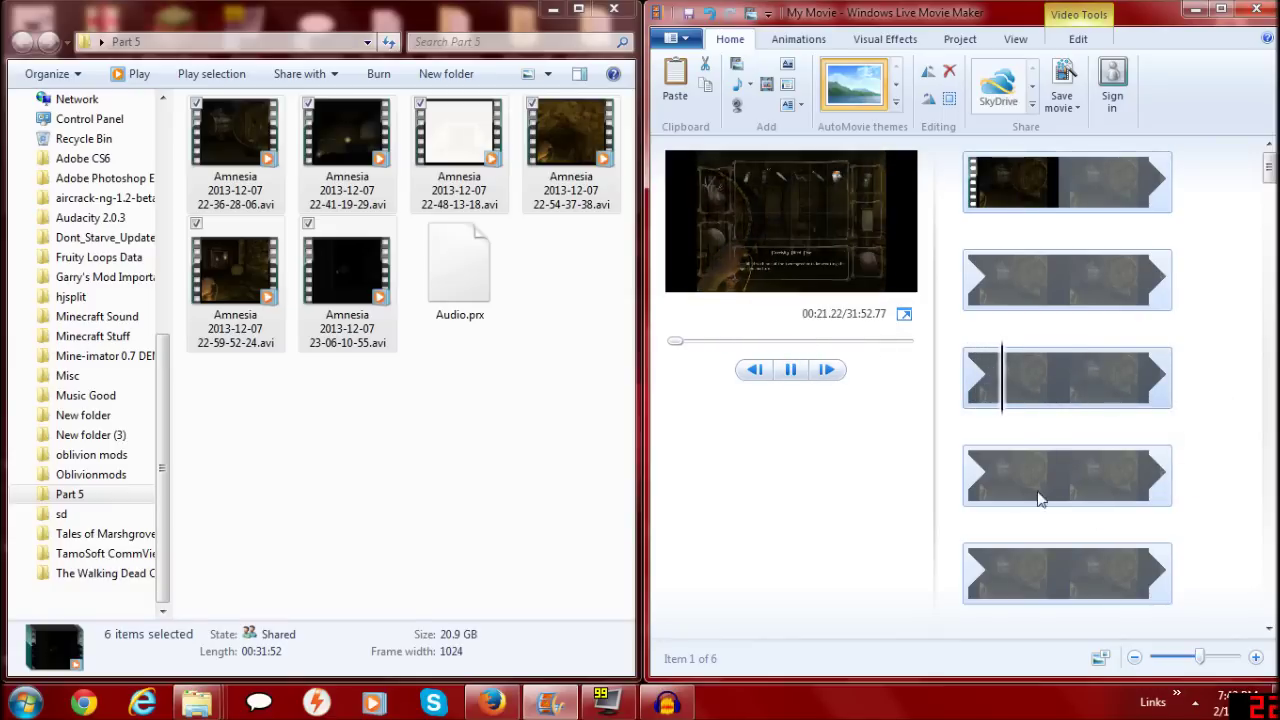
left_click(1010, 480)
left_click(789, 370)
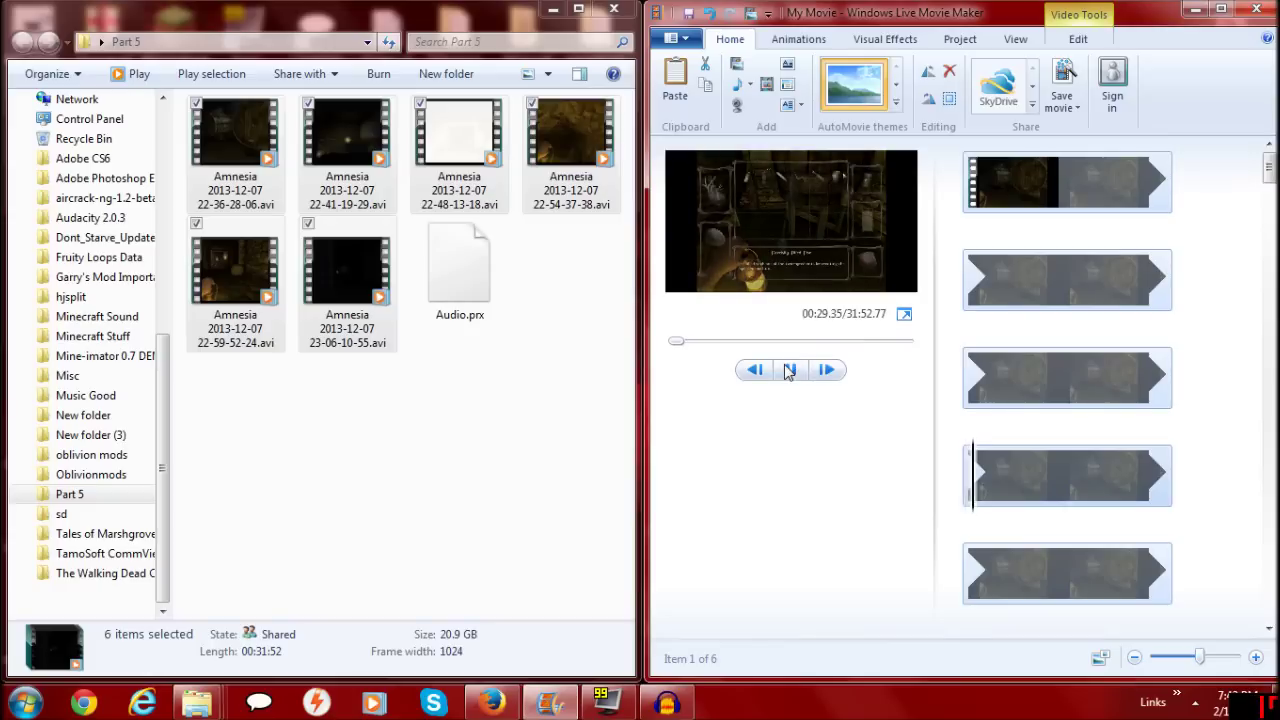
left_click(970, 180)
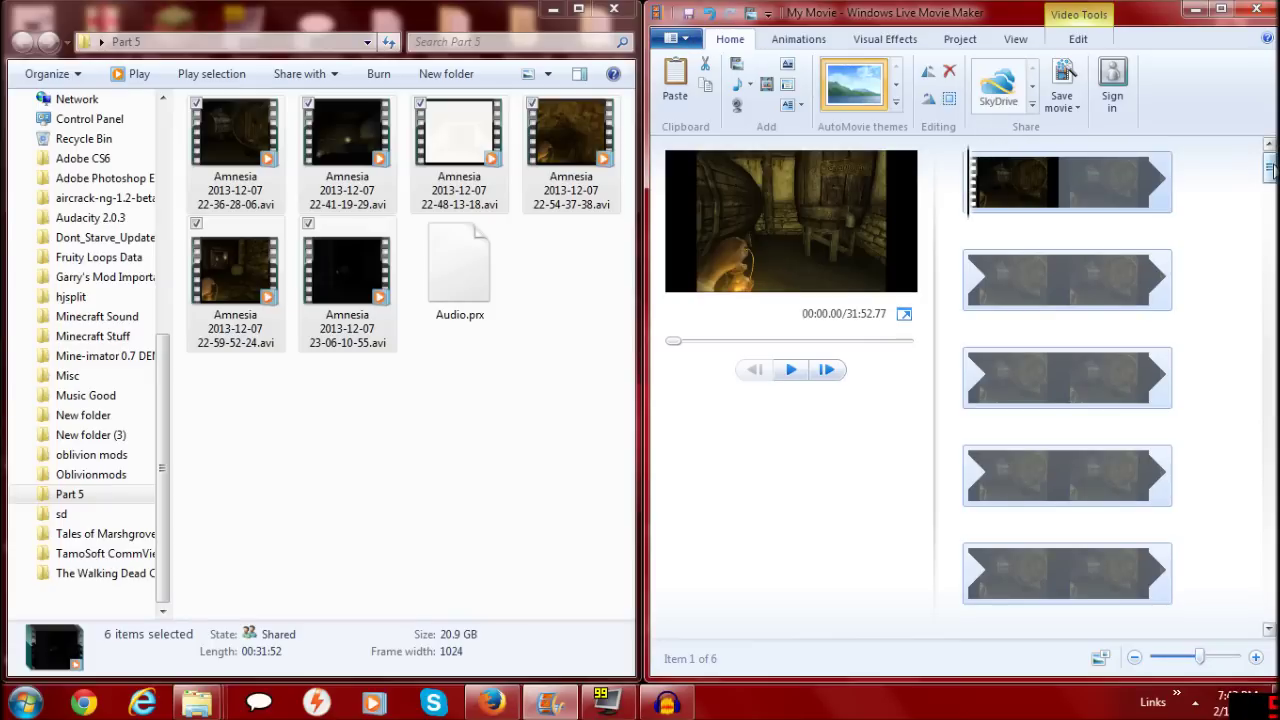
left_click_drag(1270, 170, 1270, 375)
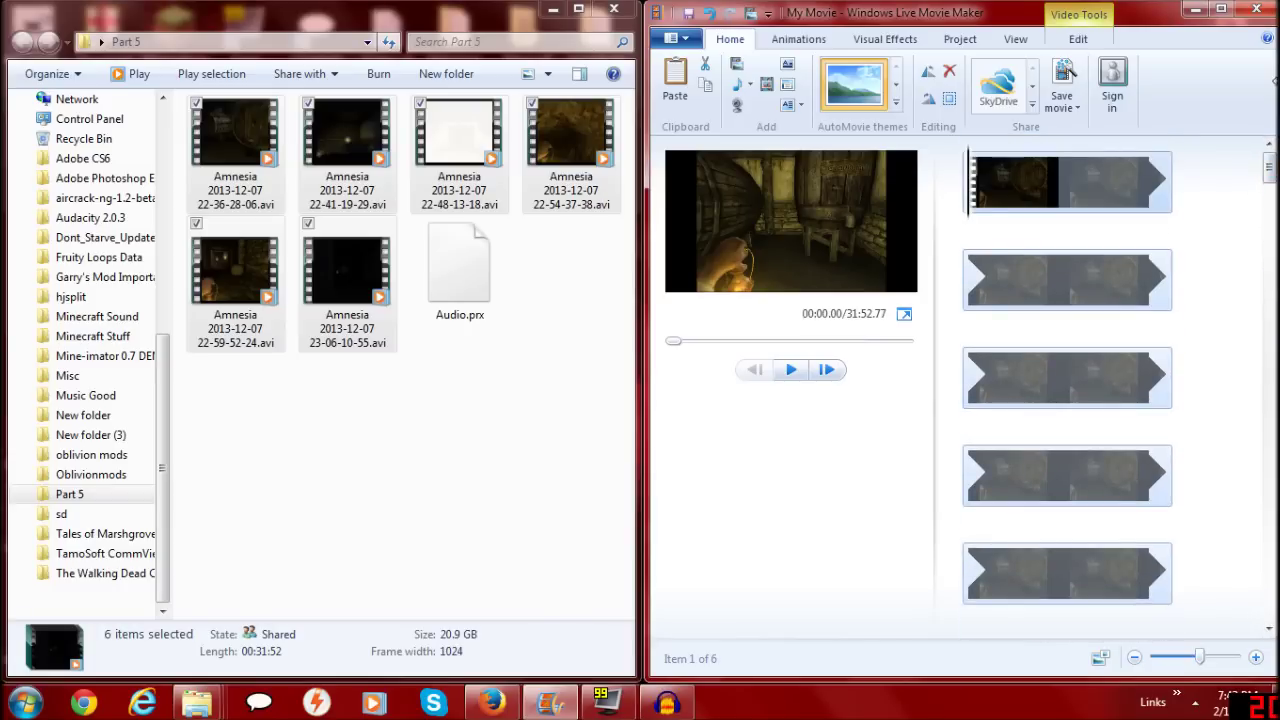
Open the creation of a custom setting for saving the movie.
left_click(672, 38)
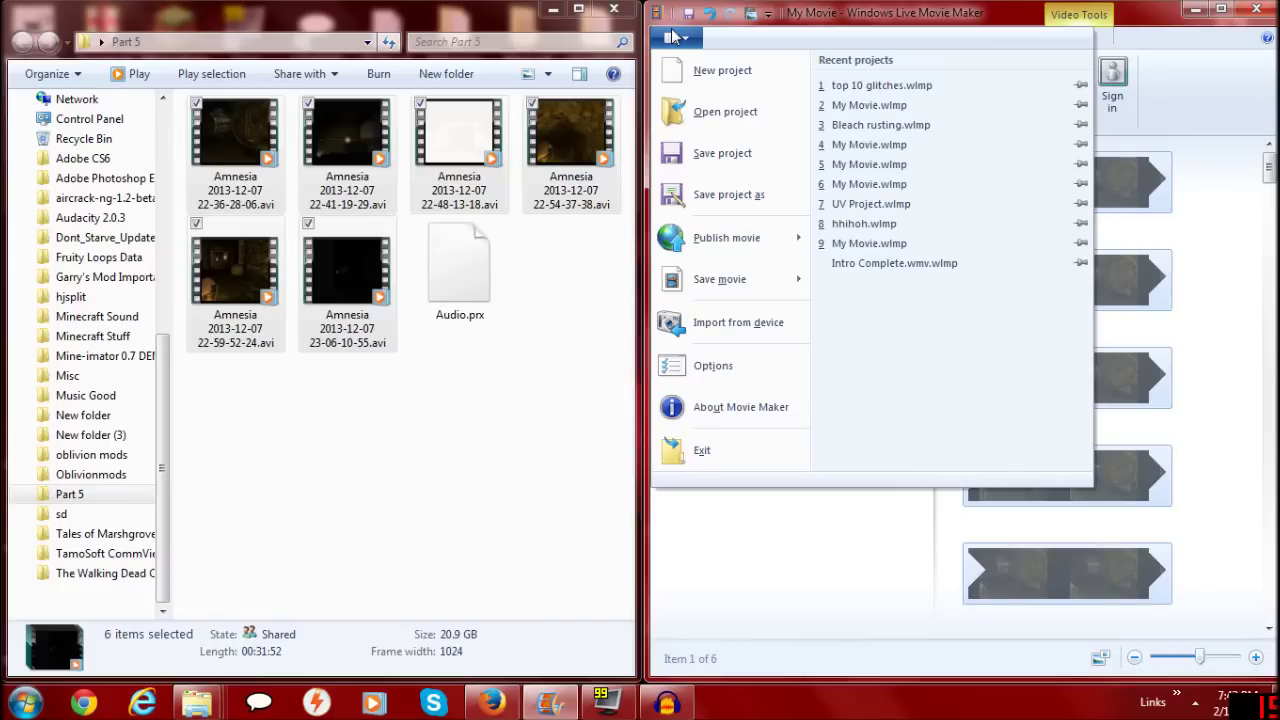
mouse_move(733, 287)
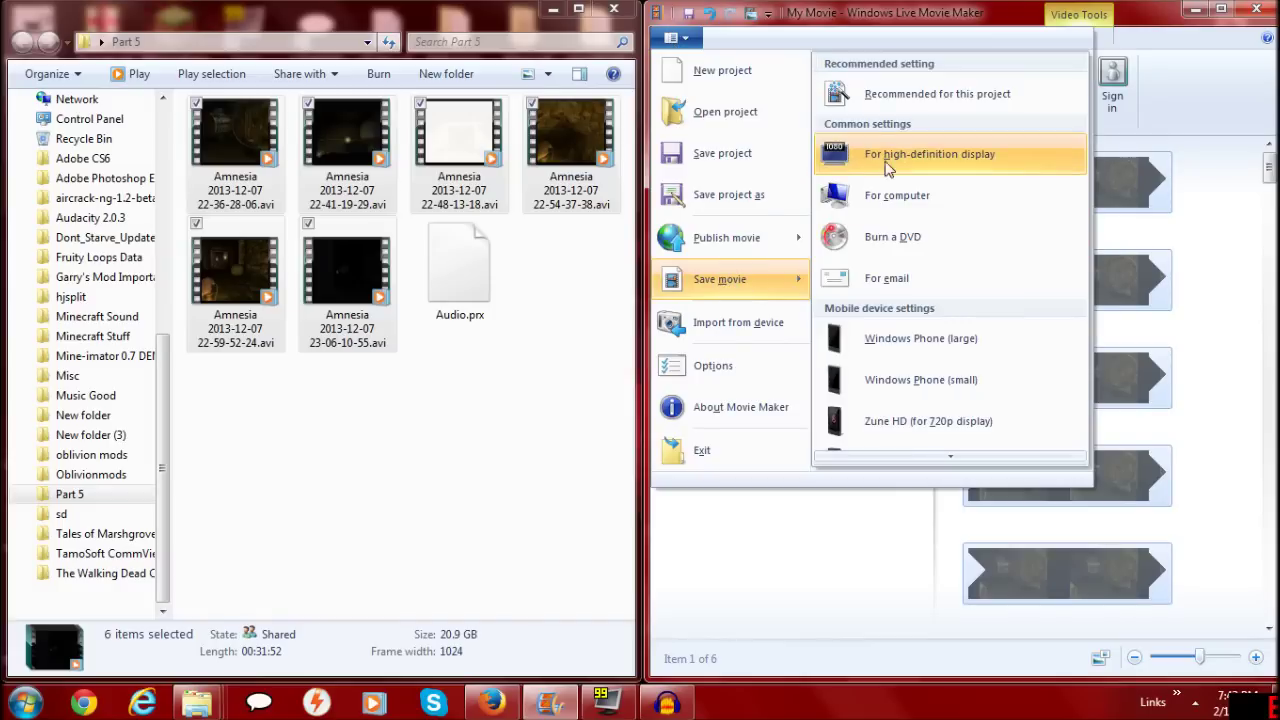
mouse_move(914, 457)
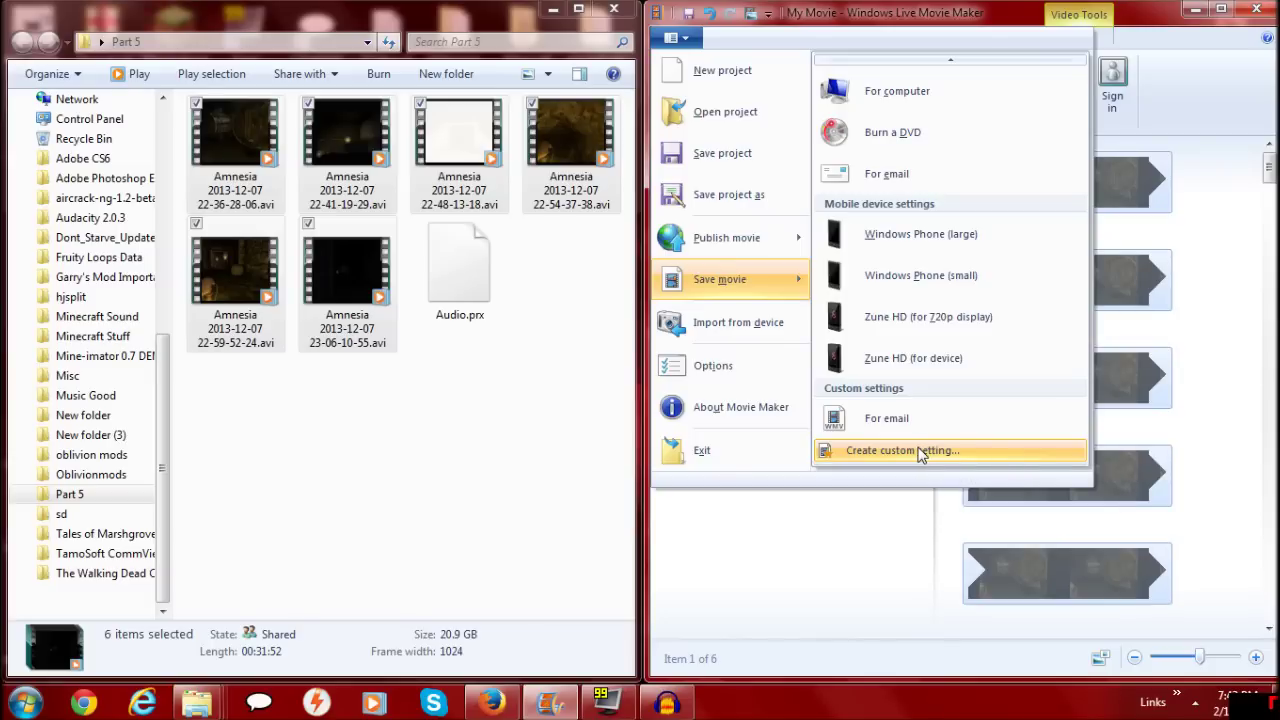
left_click(920, 452)
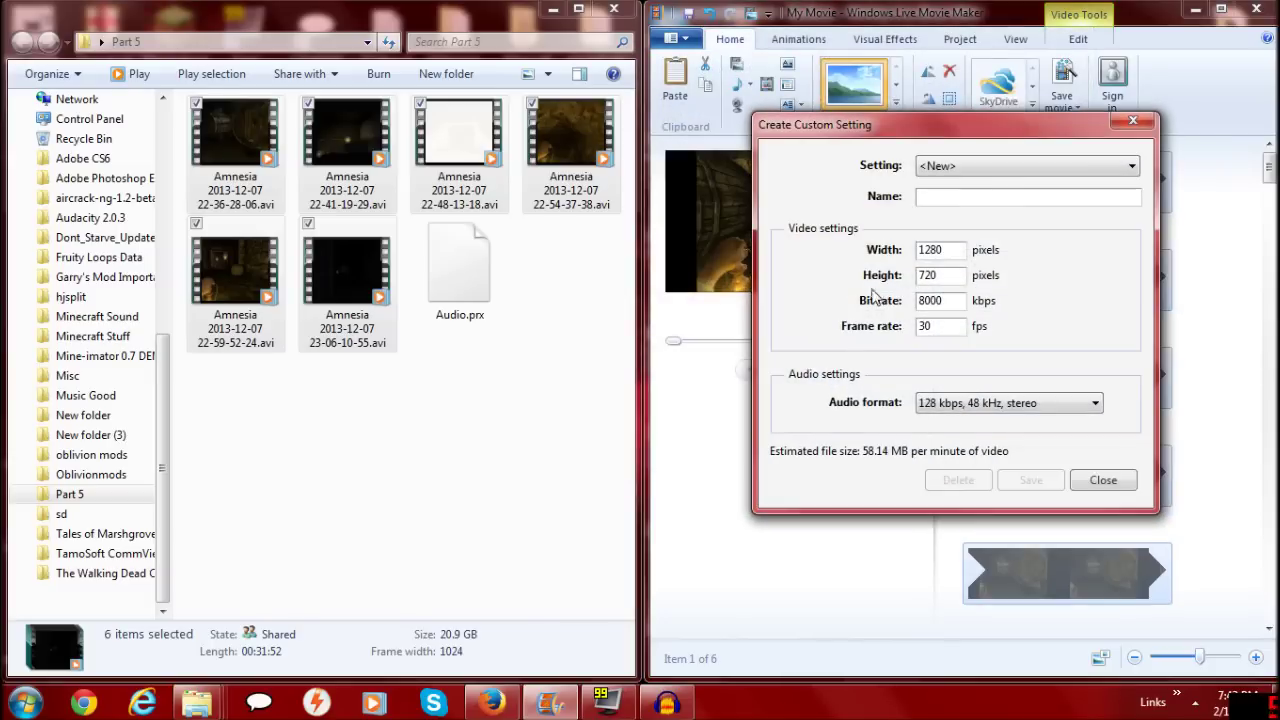
Load the custom For email preset as the base of the export setting, discarding the unsaved audio format change.
left_click(1055, 413)
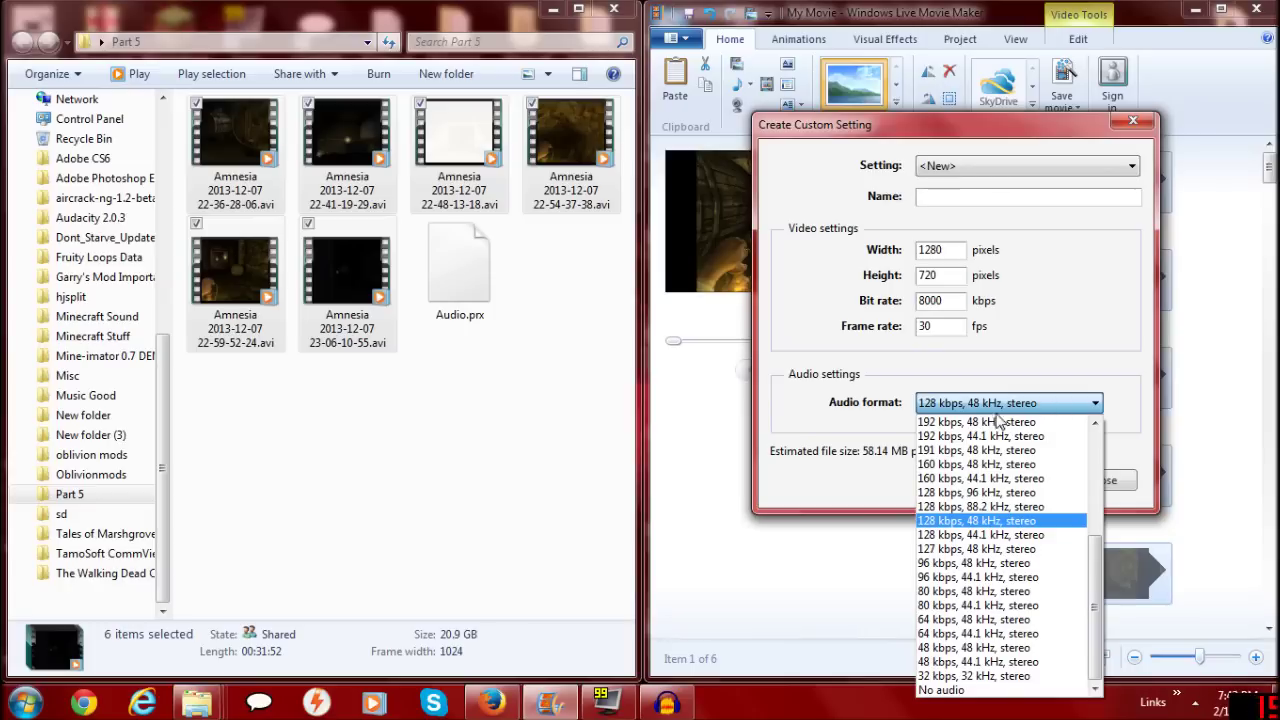
left_click(1006, 421)
left_click(1012, 166)
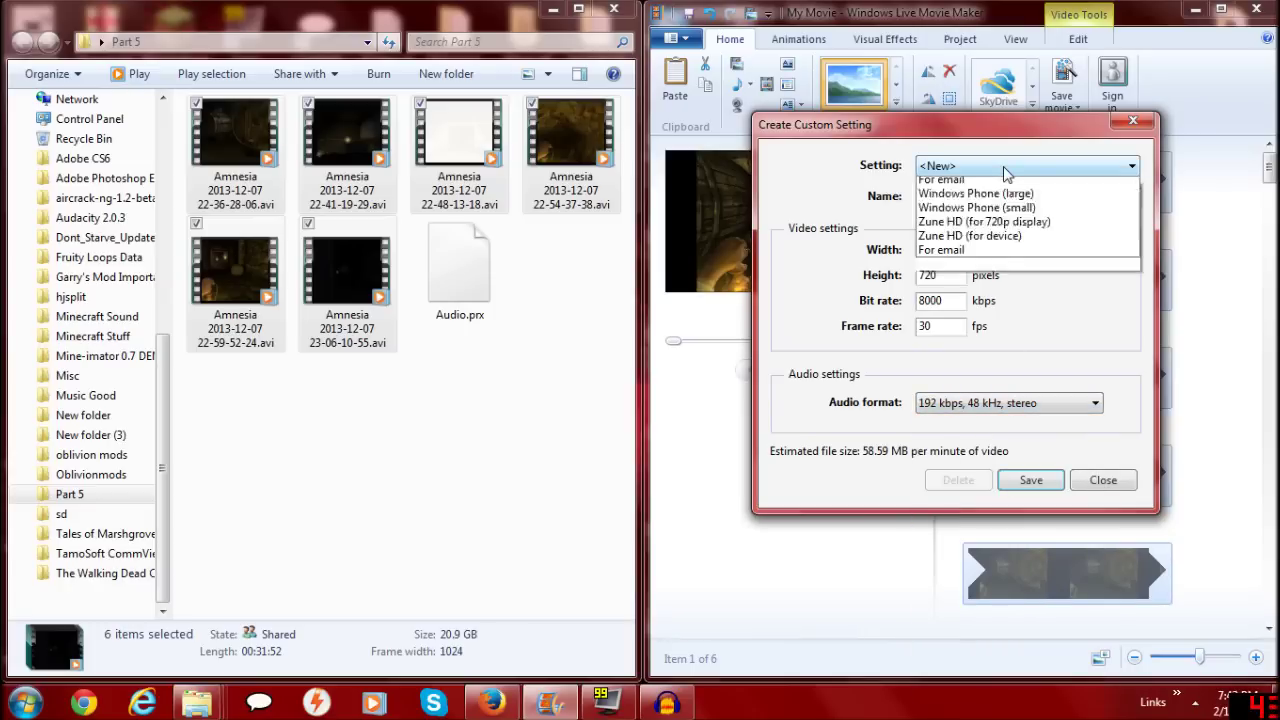
left_click(962, 316)
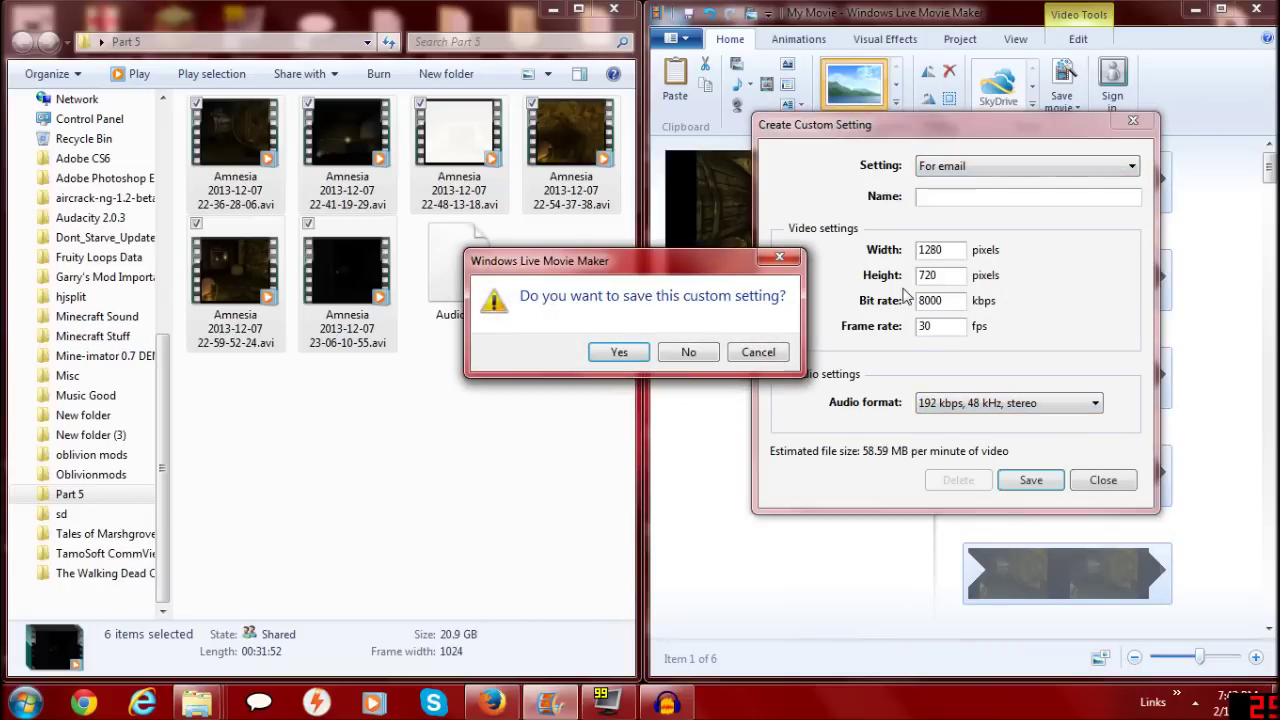
left_click(690, 352)
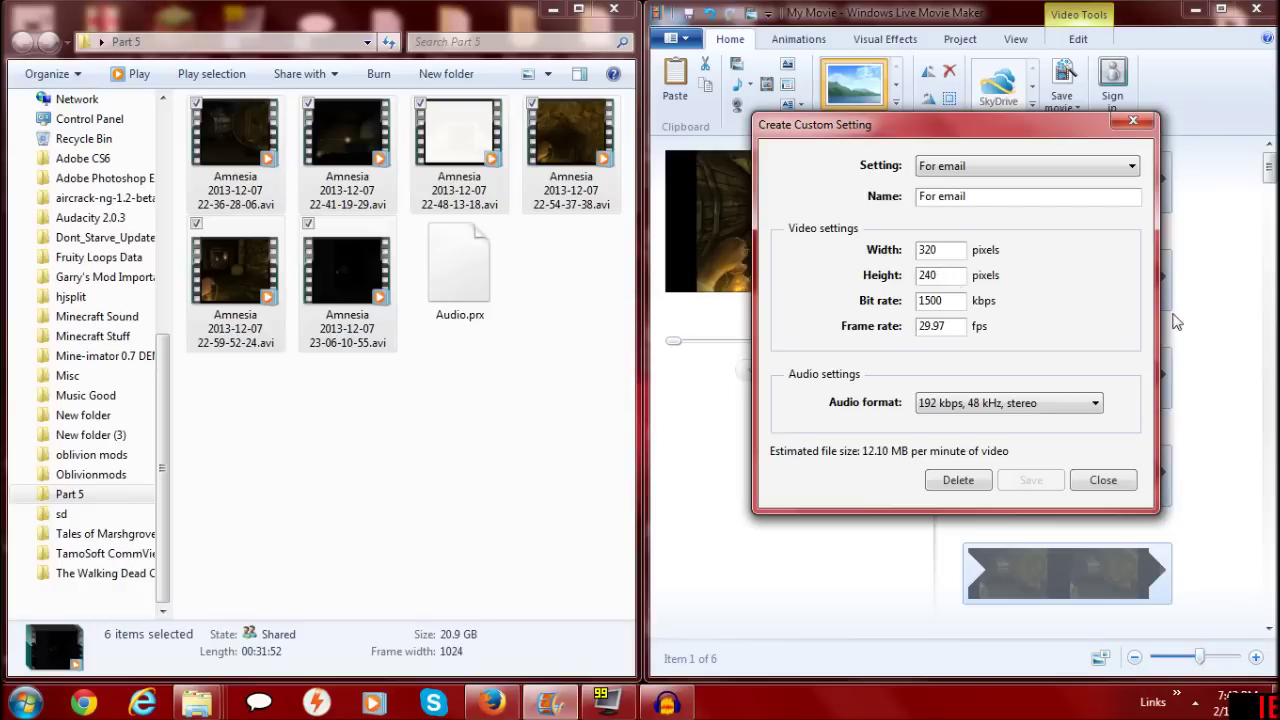
Set the preset's audio format to 320 kbps, 44.1 kHz, stereo.
left_click(988, 405)
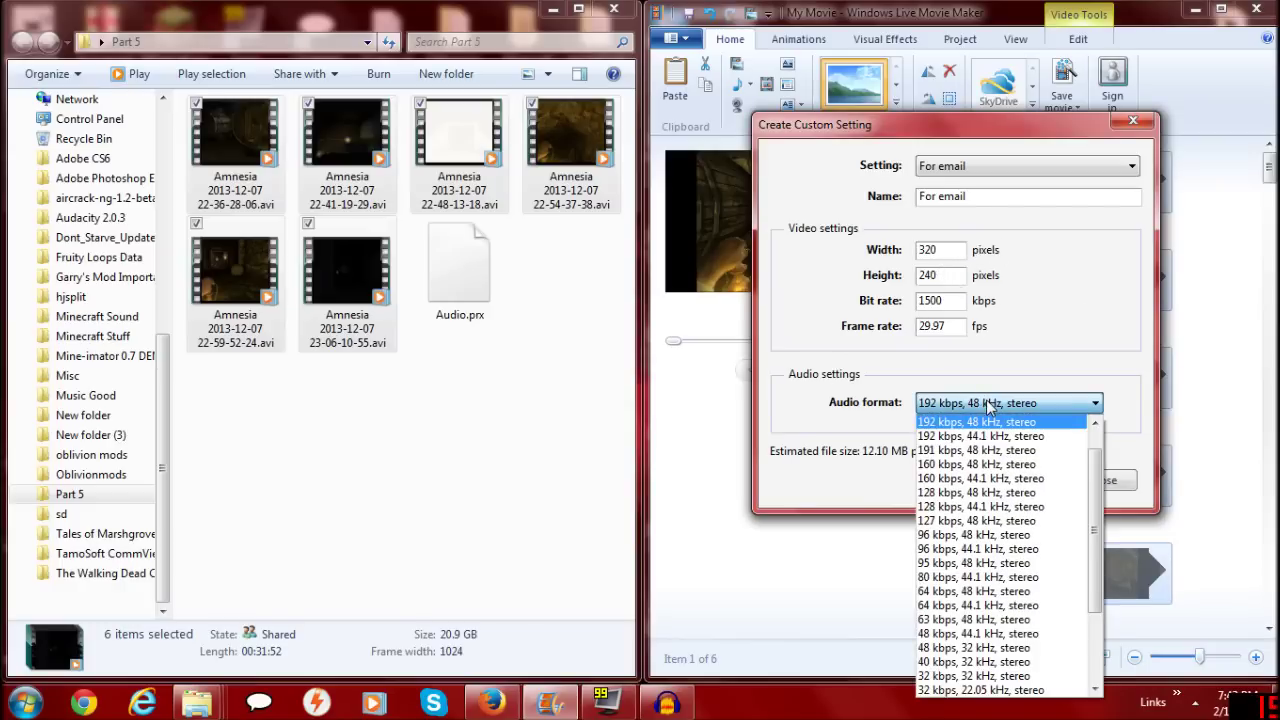
scroll(1068, 430, "up", 2)
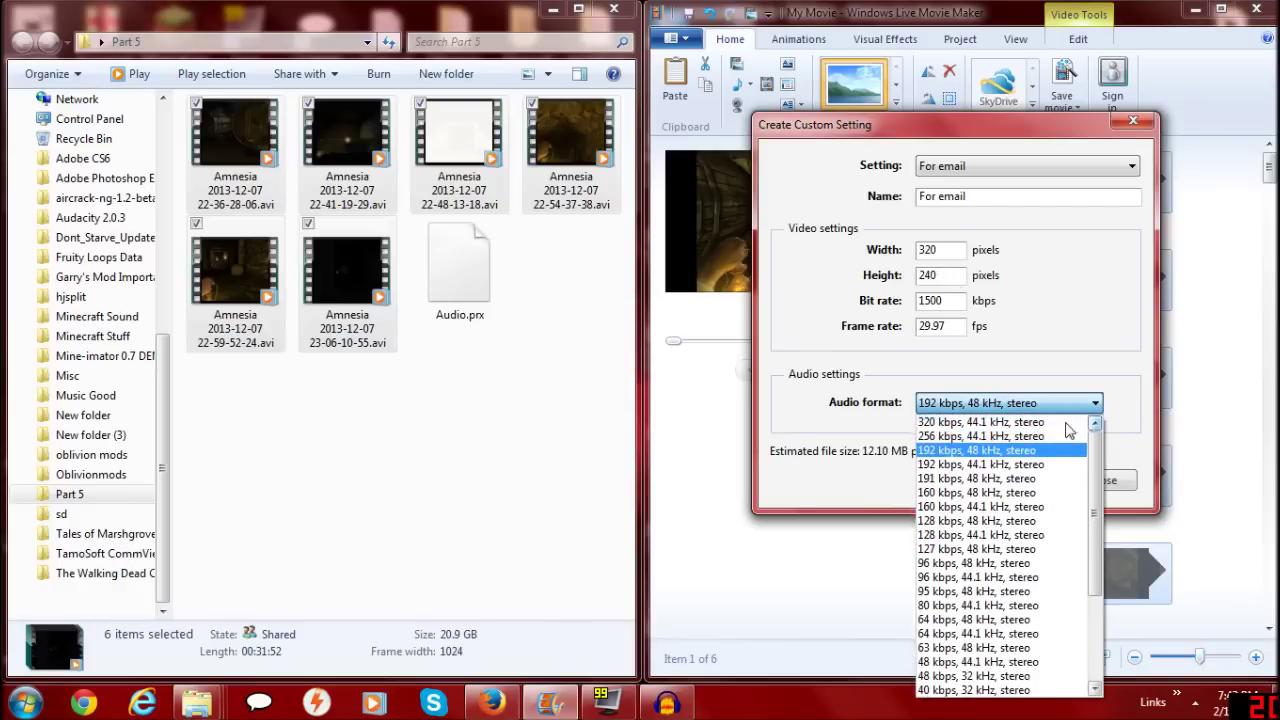
left_click(966, 422)
Rename the custom export setting to "Audio".
left_click(960, 196)
key("BackSpace")
key("BackSpace")
key("BackSpace")
key("BackSpace")
key("BackSpace")
key("BackSpace")
key("BackSpace")
key("BackSpace")
key("BackSpace")
type("Audio")
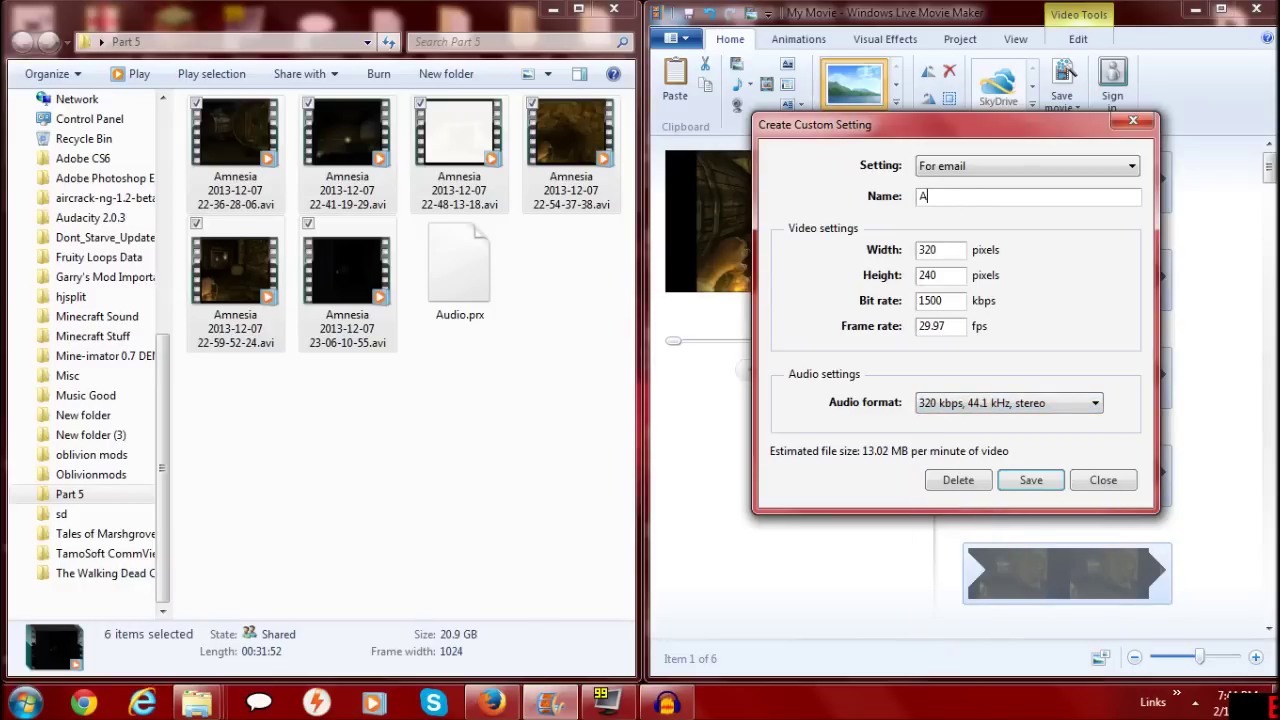
Save the custom setting as Audio.prx in the Video Profiles folder and close the settings dialog.
left_click(1028, 482)
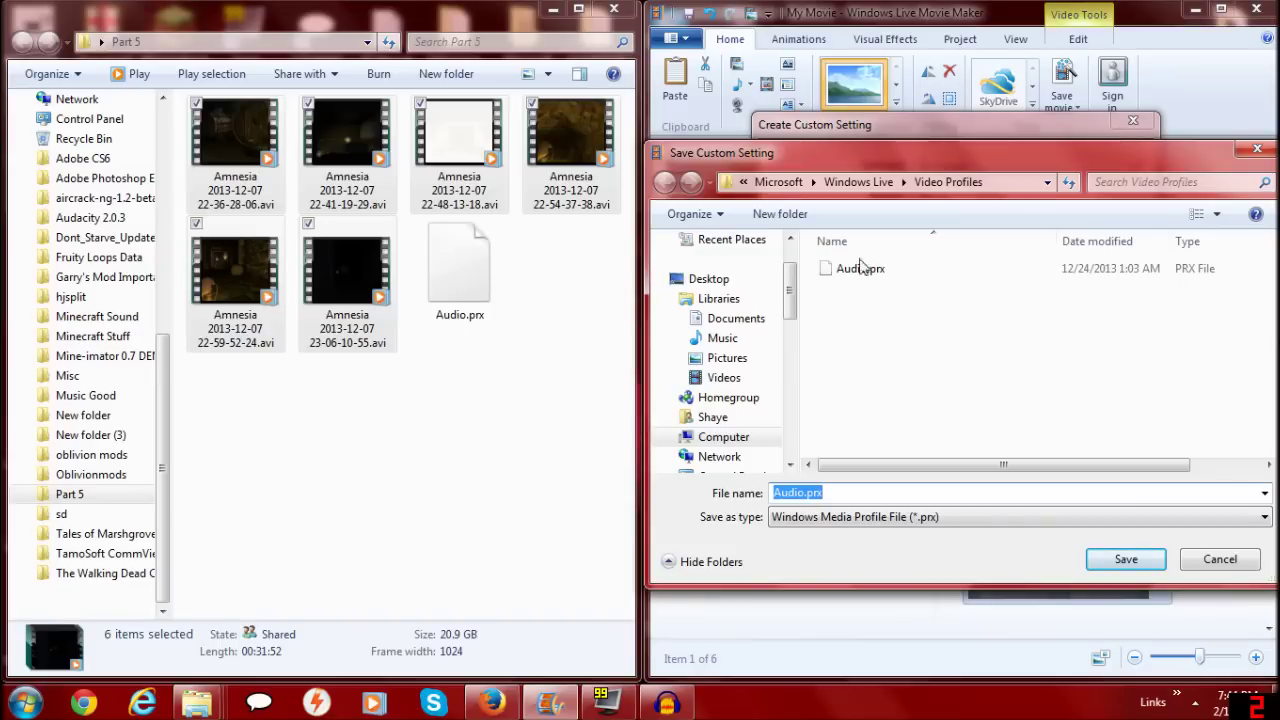
left_click(1110, 567)
left_click(698, 352)
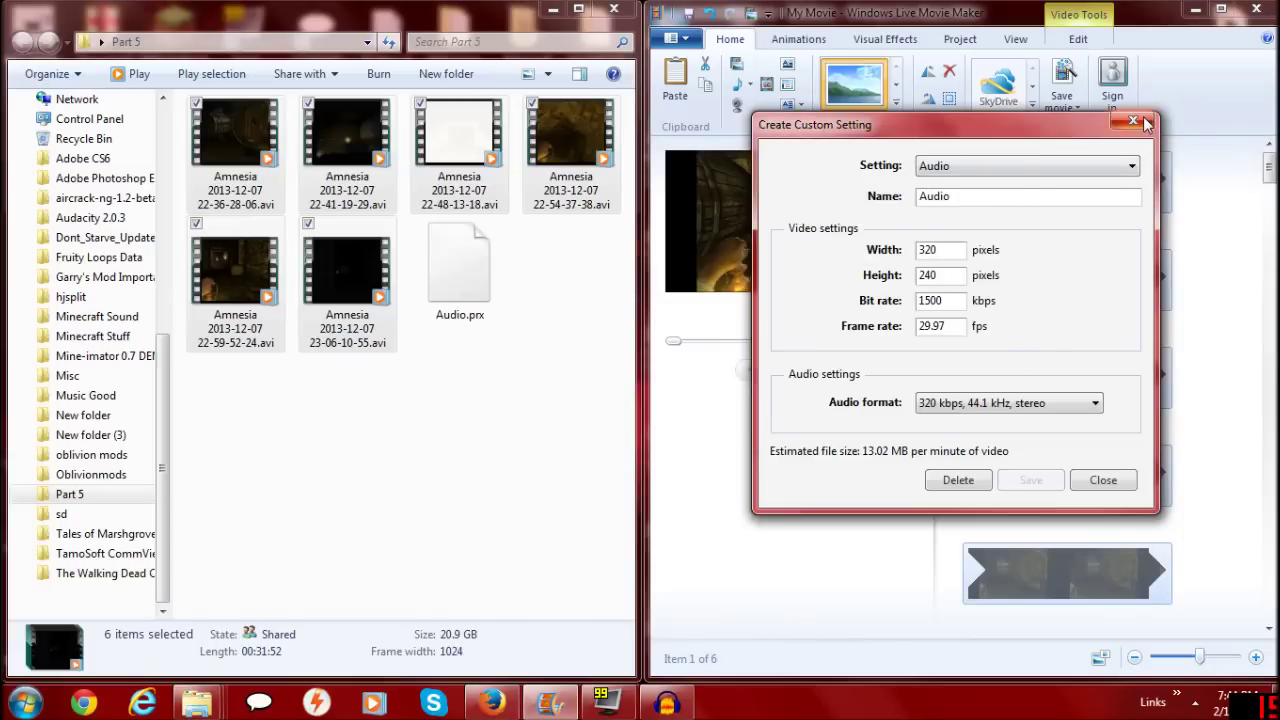
left_click(1145, 122)
Export the movie with the custom Audio setting as My Movie.wmv in the Part 5 folder.
left_click(670, 39)
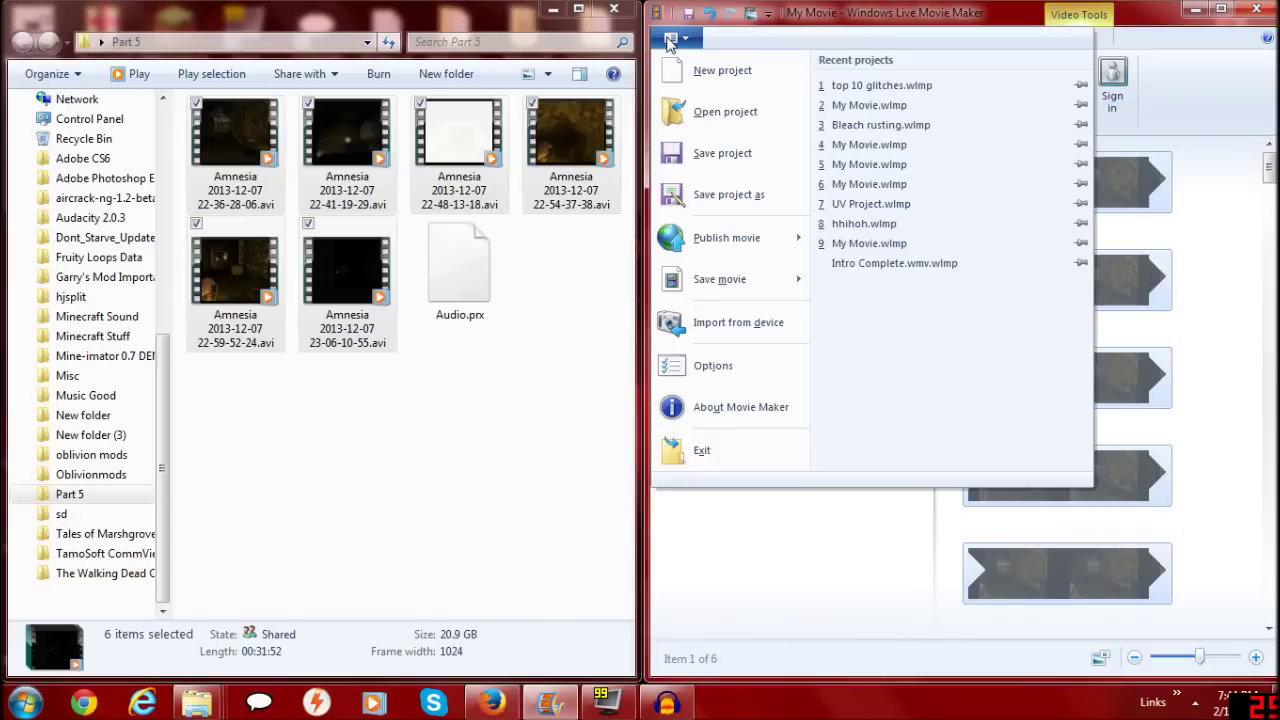
mouse_move(712, 280)
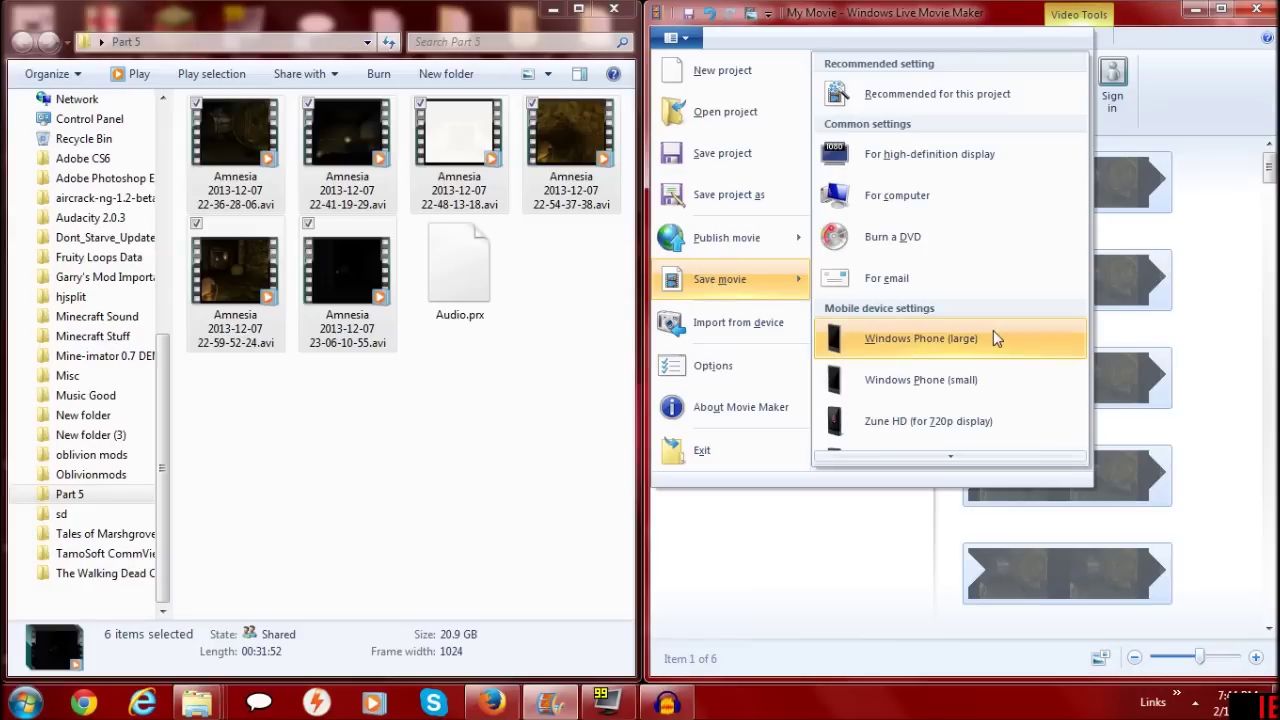
left_click(962, 455)
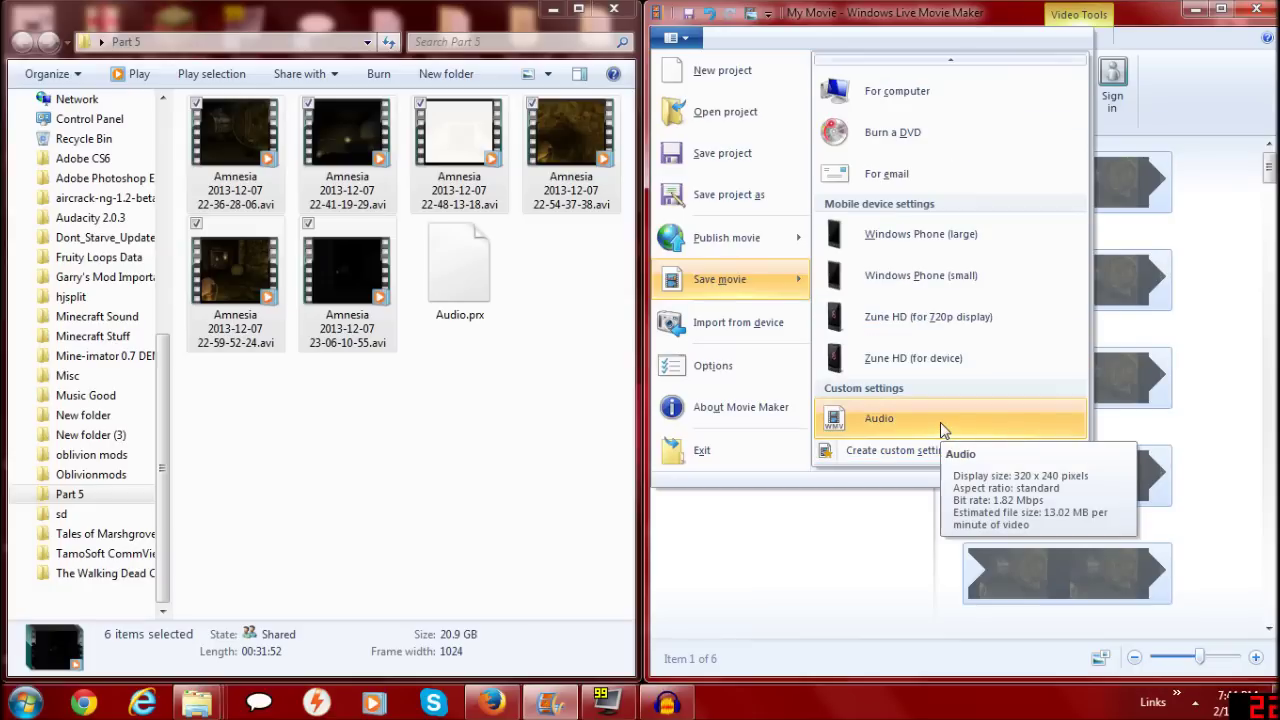
left_click(940, 422)
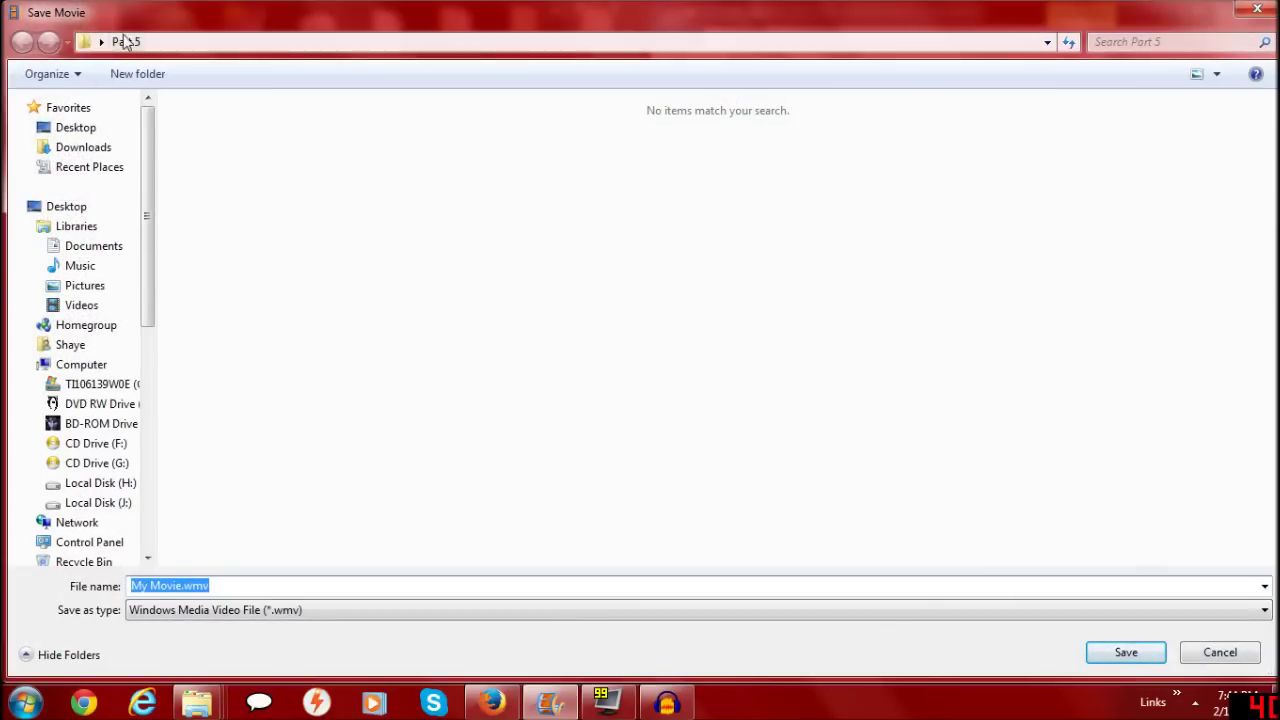
left_click(1118, 650)
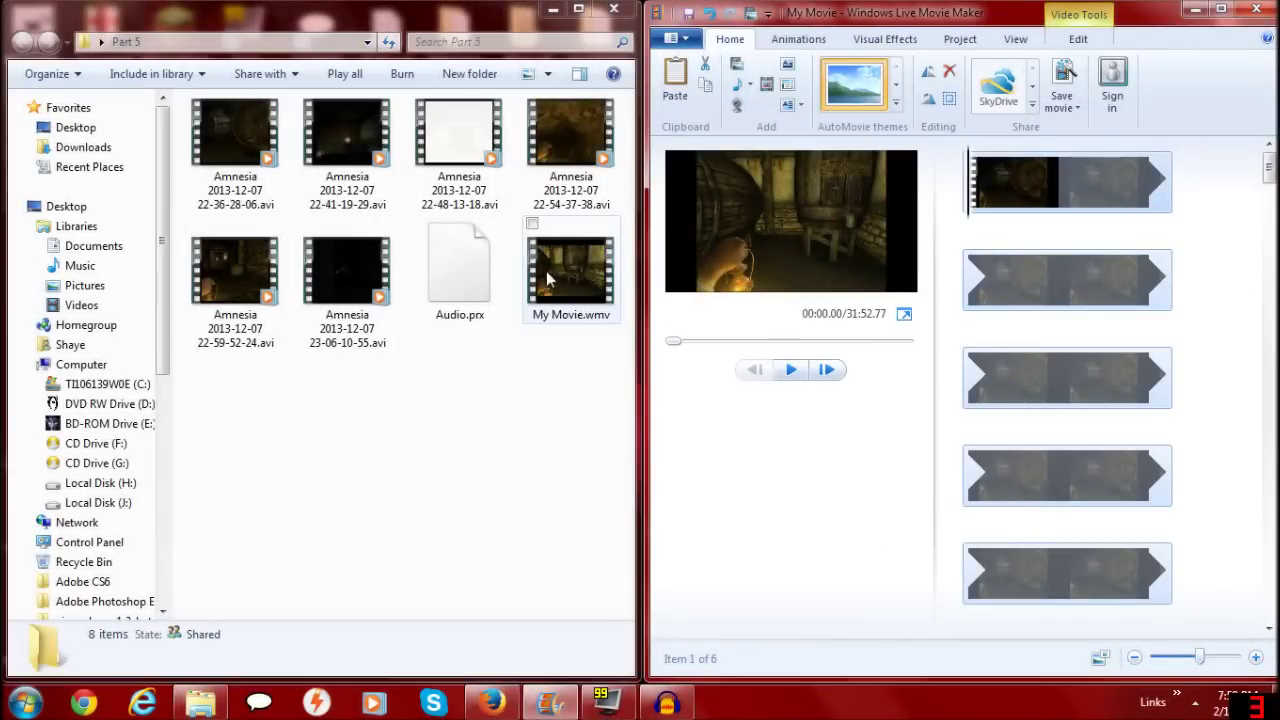
Delete the Audio.prx file from the Part 5 folder.
left_click(475, 272)
key("Delete")
key("Return")
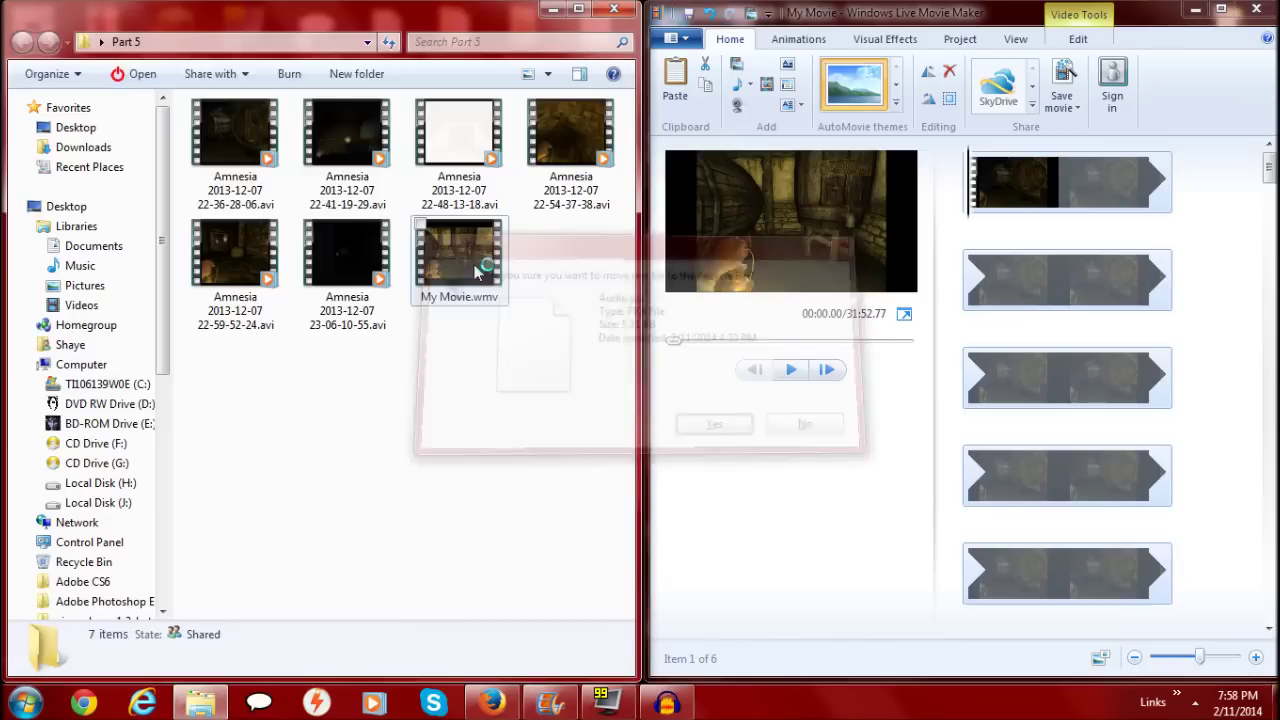
double_click(487, 272)
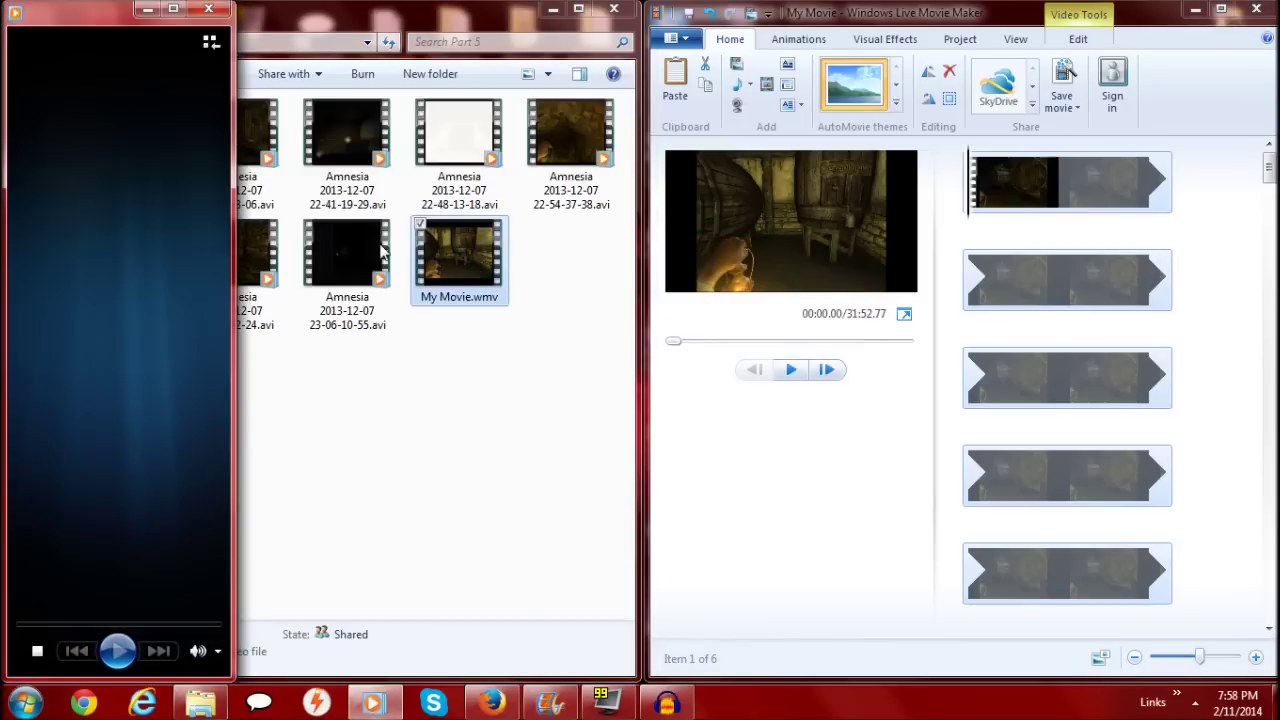
left_click(252, 9)
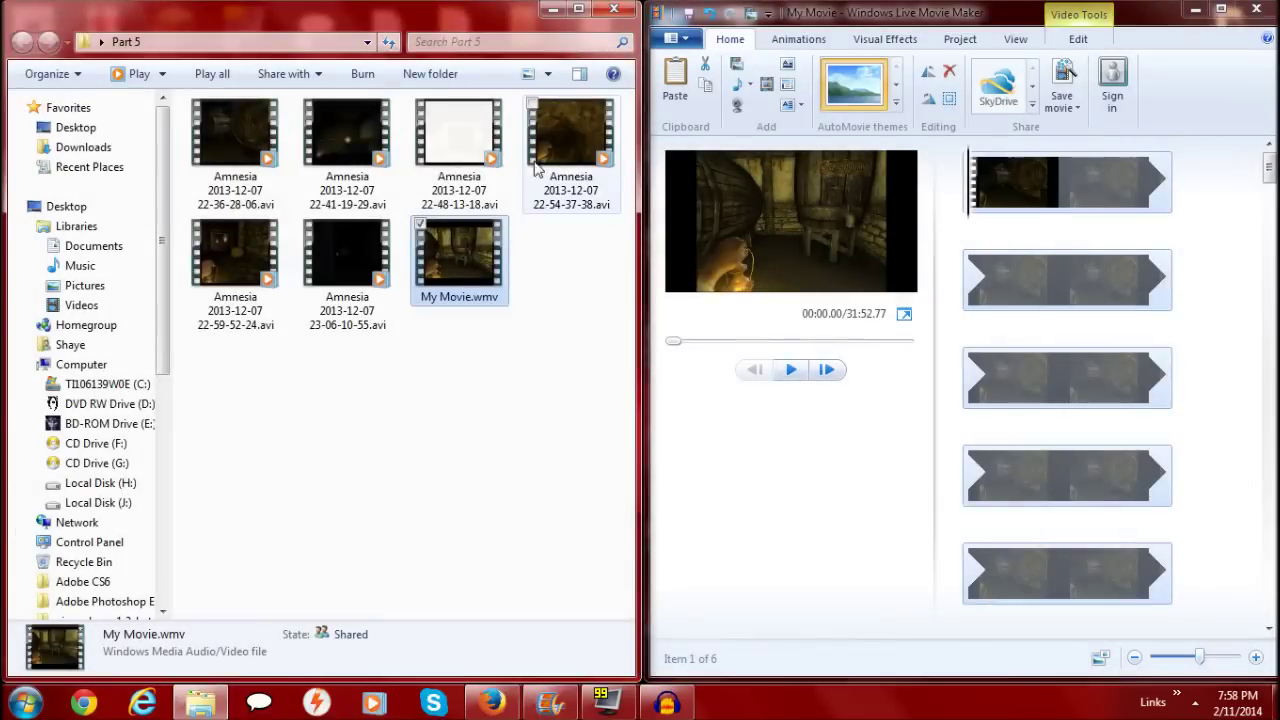
left_click(683, 706)
left_click(683, 706)
Open My Movie.wmv from the Part 5 folder in RealPlayer, play its beginning and pause it.
right_click(495, 272)
mouse_move(580, 331)
left_click(811, 394)
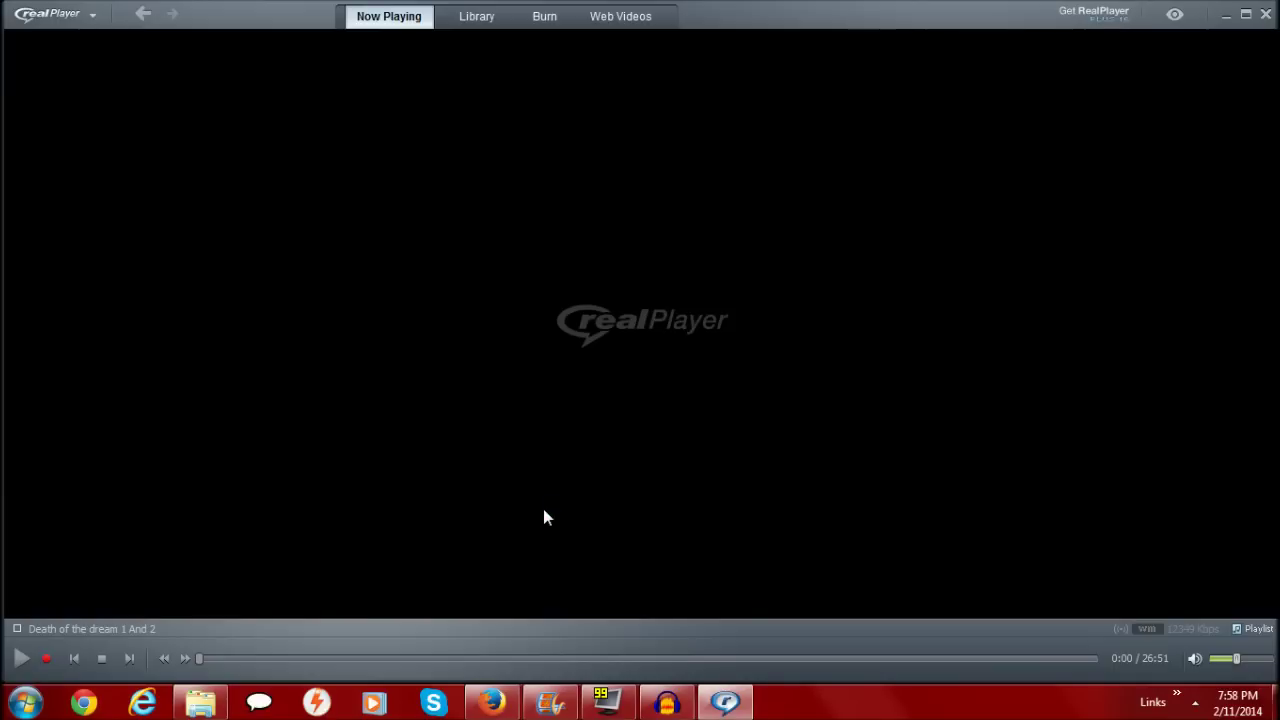
left_click(21, 658)
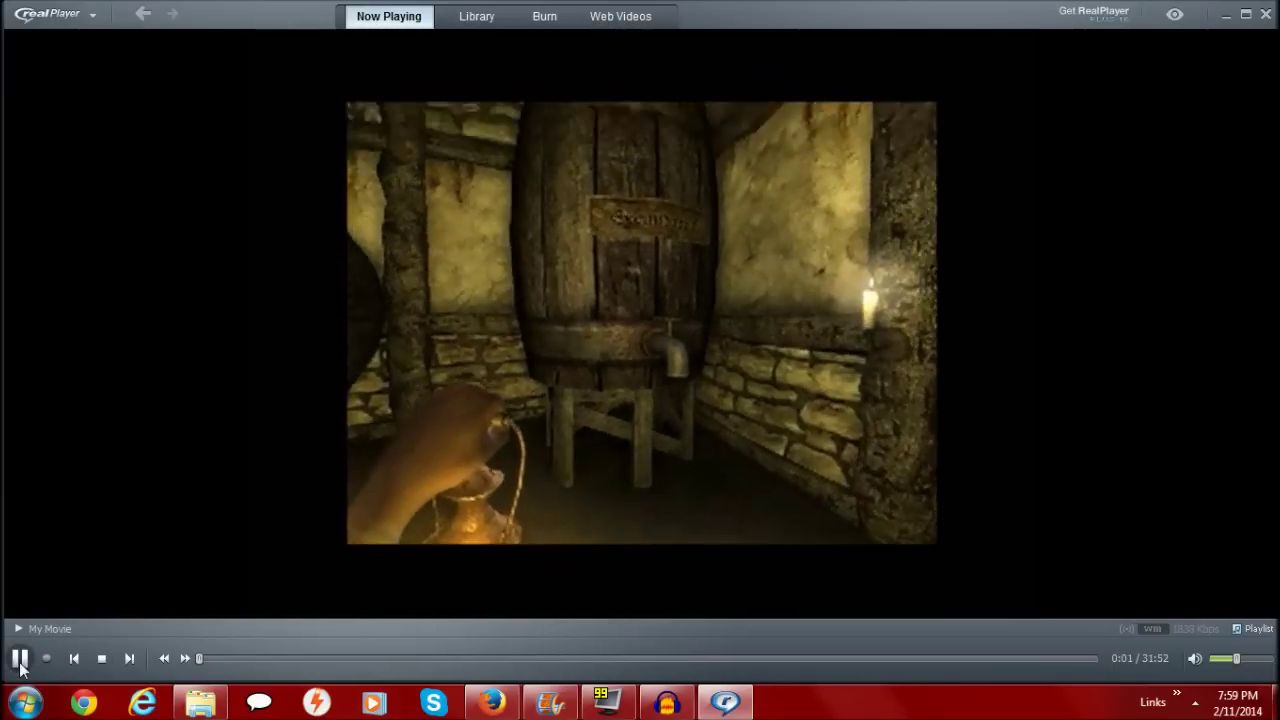
left_click(704, 512)
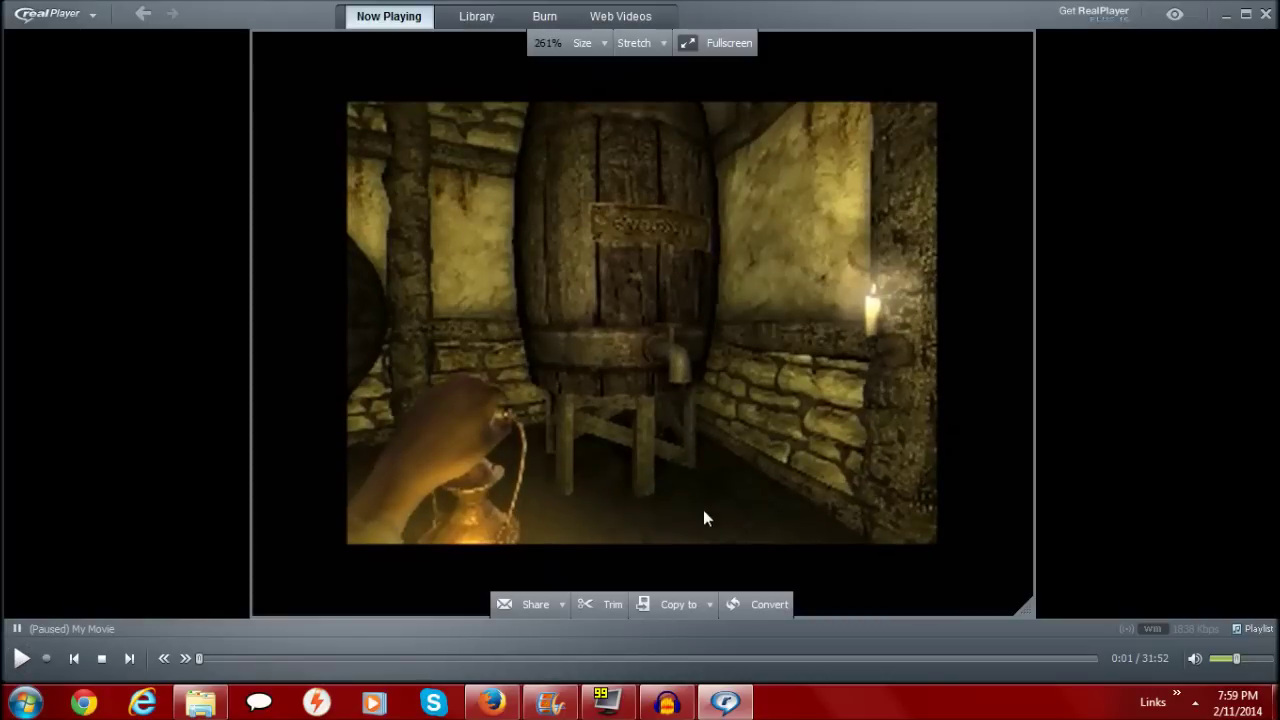
Start converting My Movie.wmv to WAV with the Custom 1 profile, saving in the original's directory, and close the player window.
left_click(769, 604)
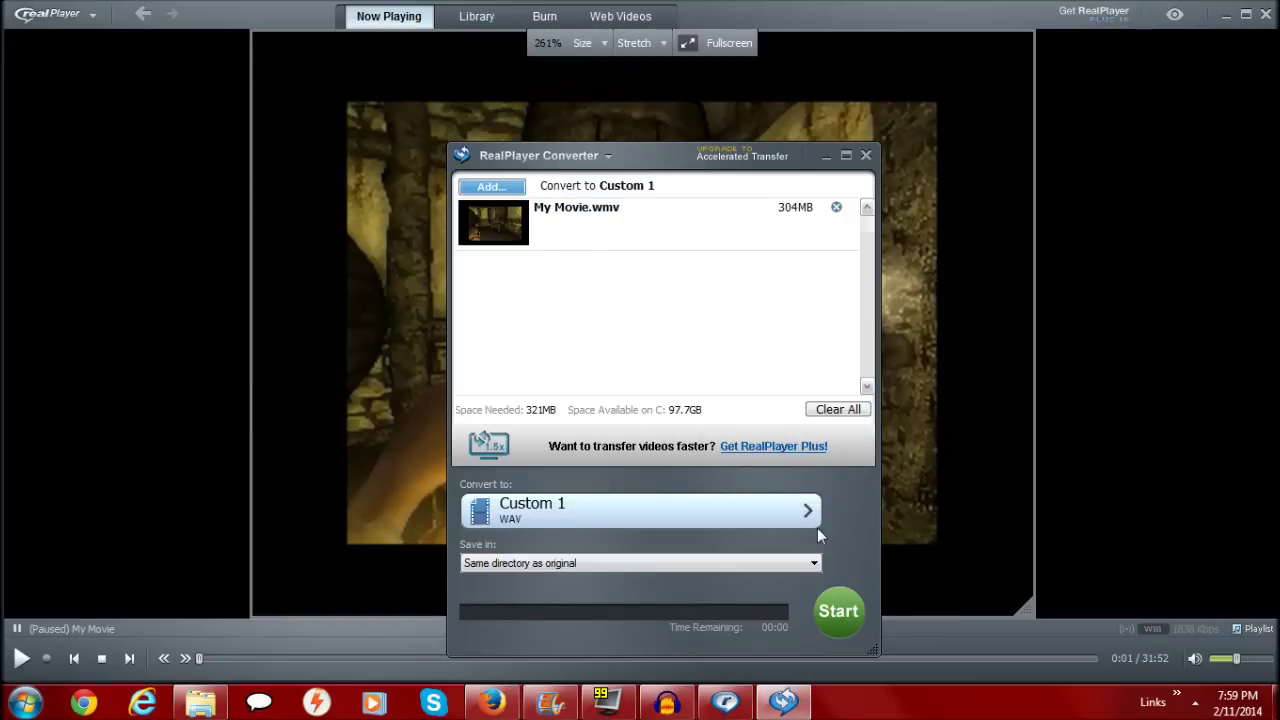
left_click(843, 610)
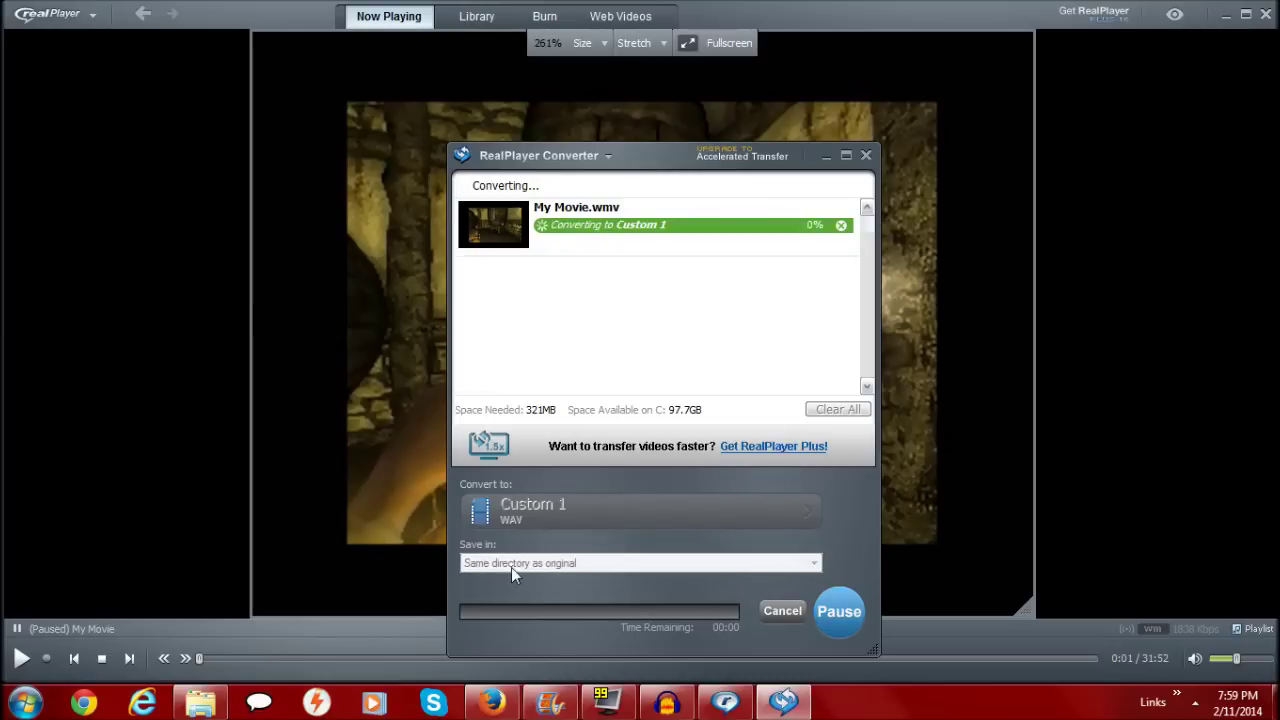
left_click(1264, 14)
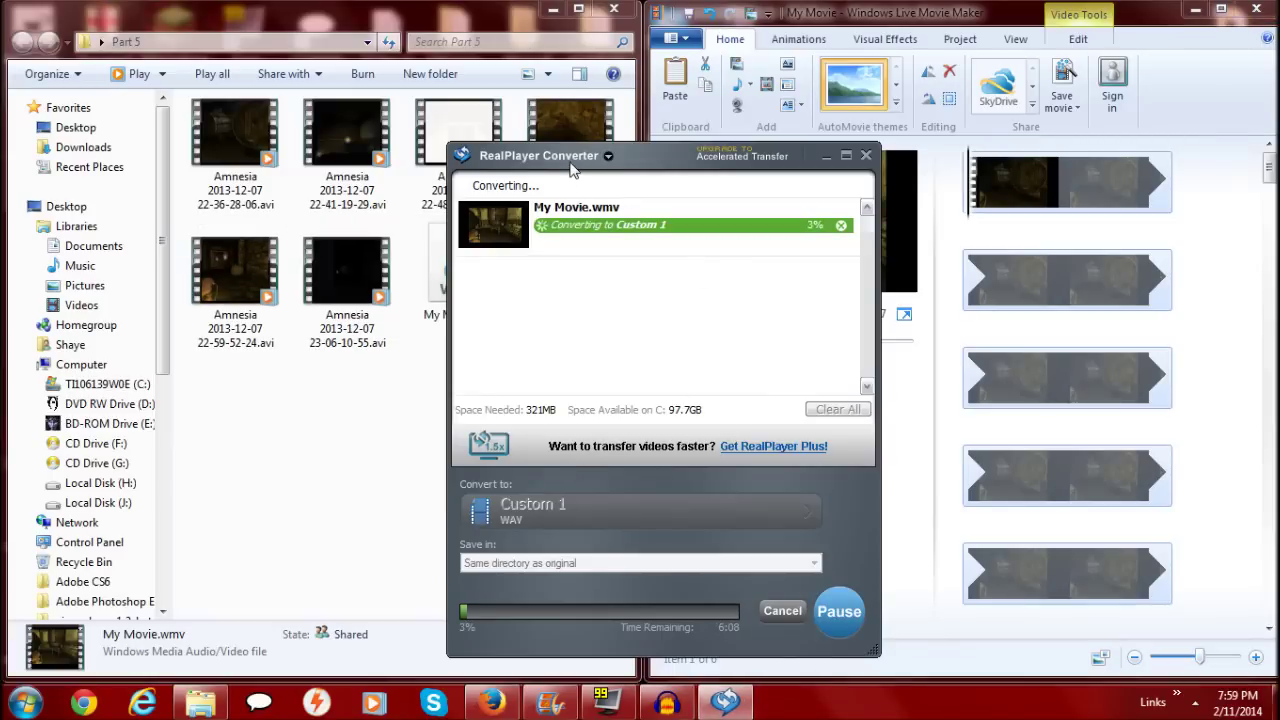
Move the converter window aside and switch to Audacity.
left_click_drag(638, 165, 676, 135)
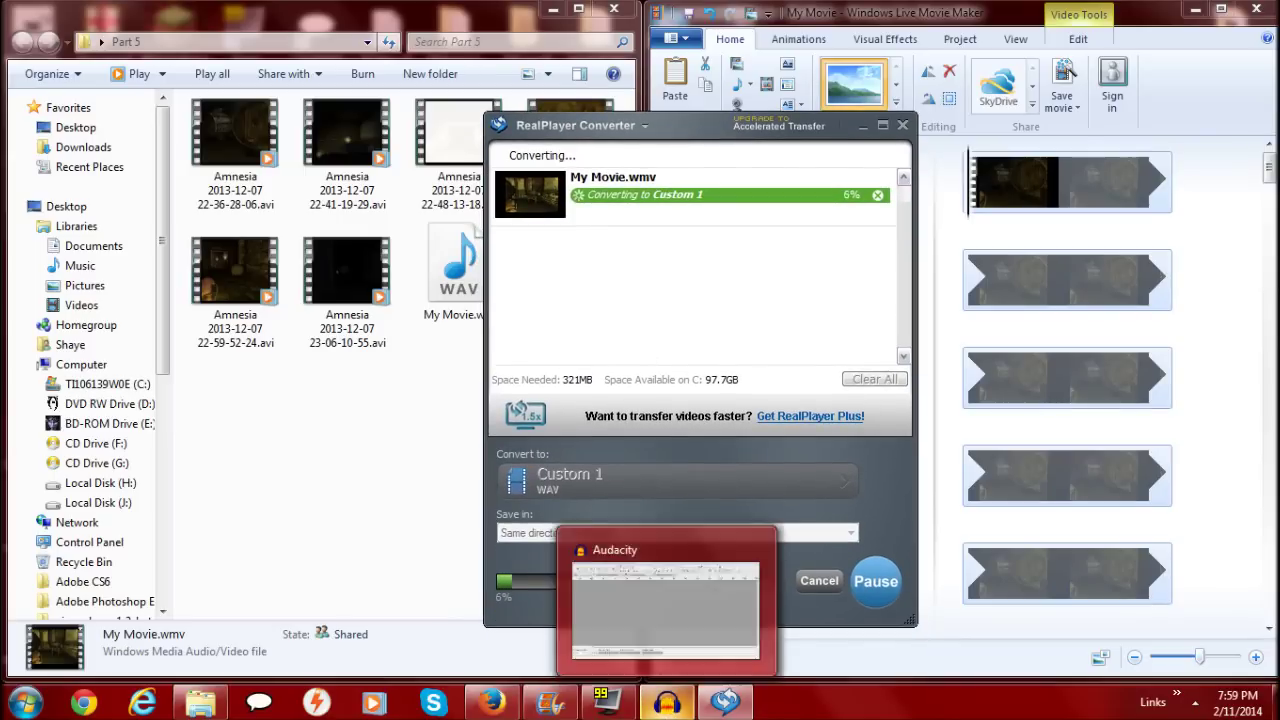
left_click(667, 703)
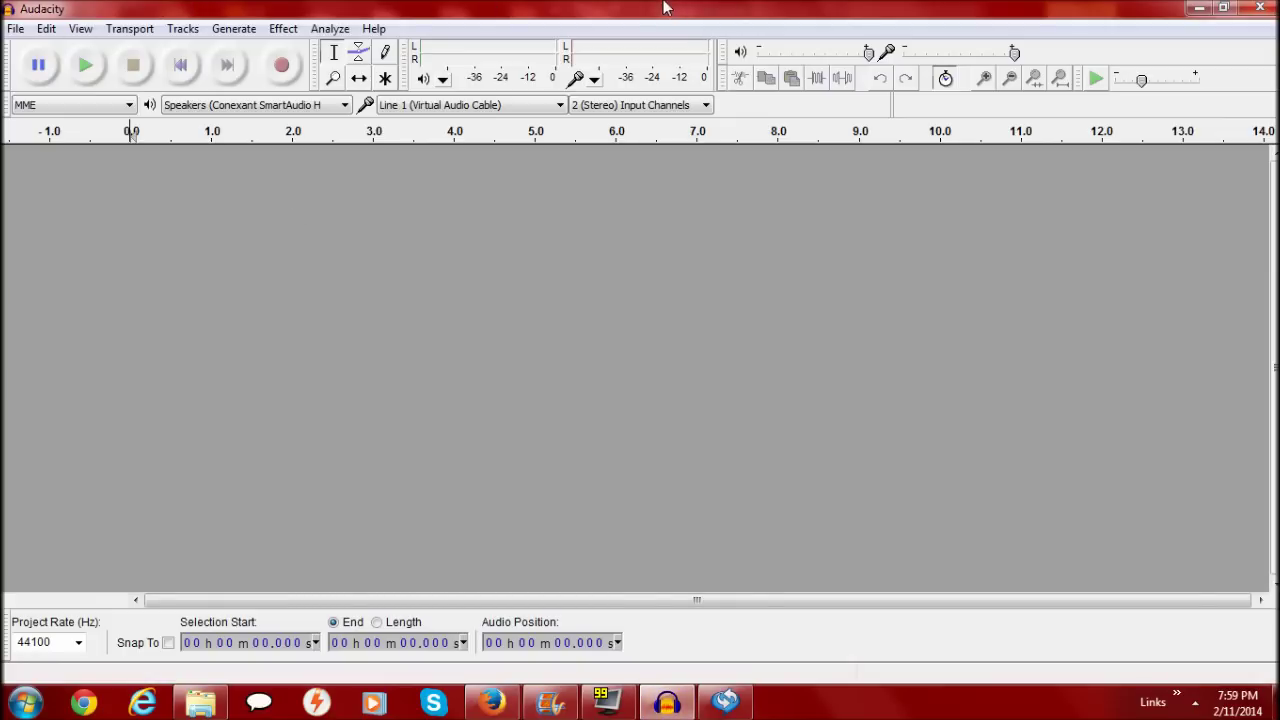
Check the progress of the My Movie.wmv conversion in RealPlayer Converter, switching between it and Audacity.
left_click(1199, 8)
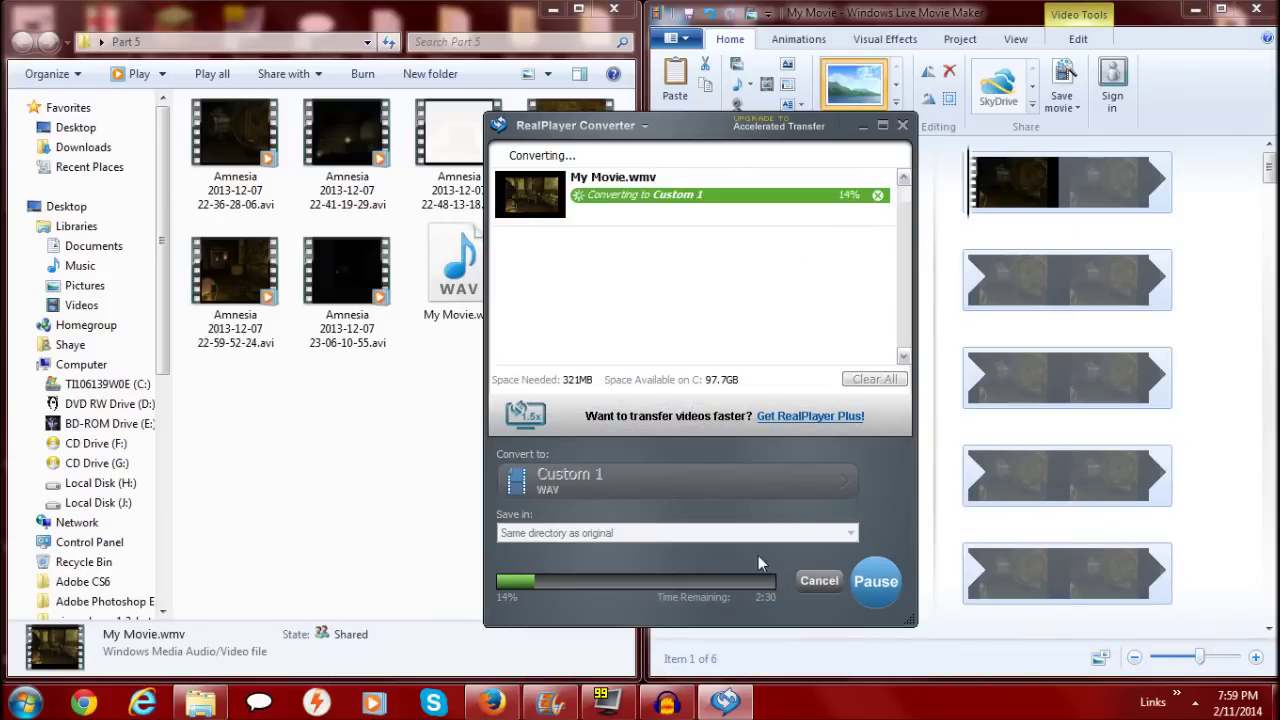
left_click(660, 705)
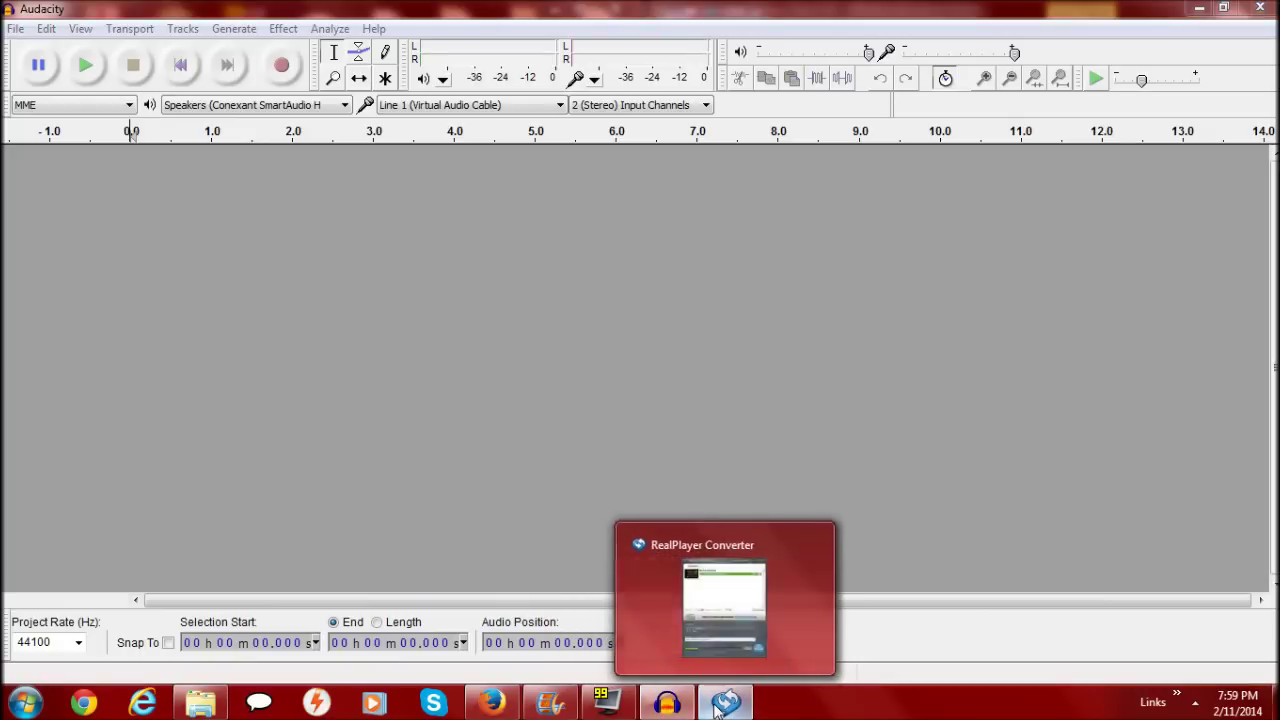
left_click(720, 705)
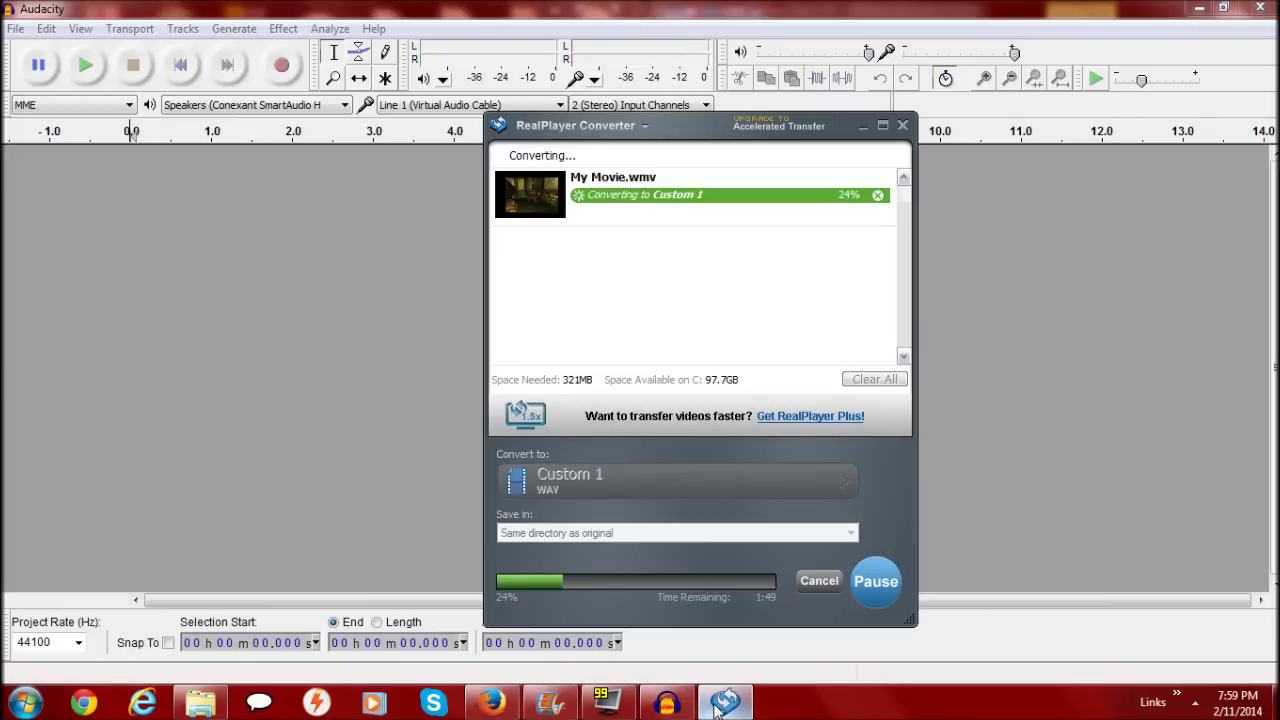
left_click(672, 704)
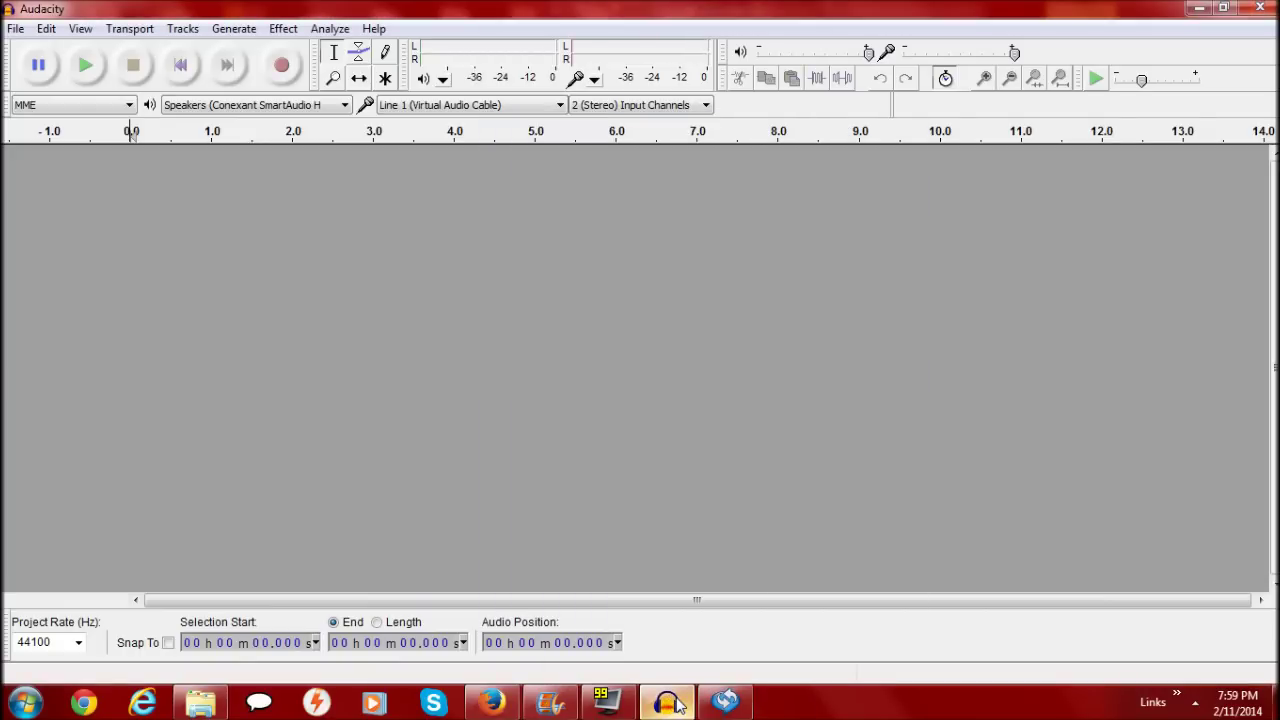
left_click(672, 704)
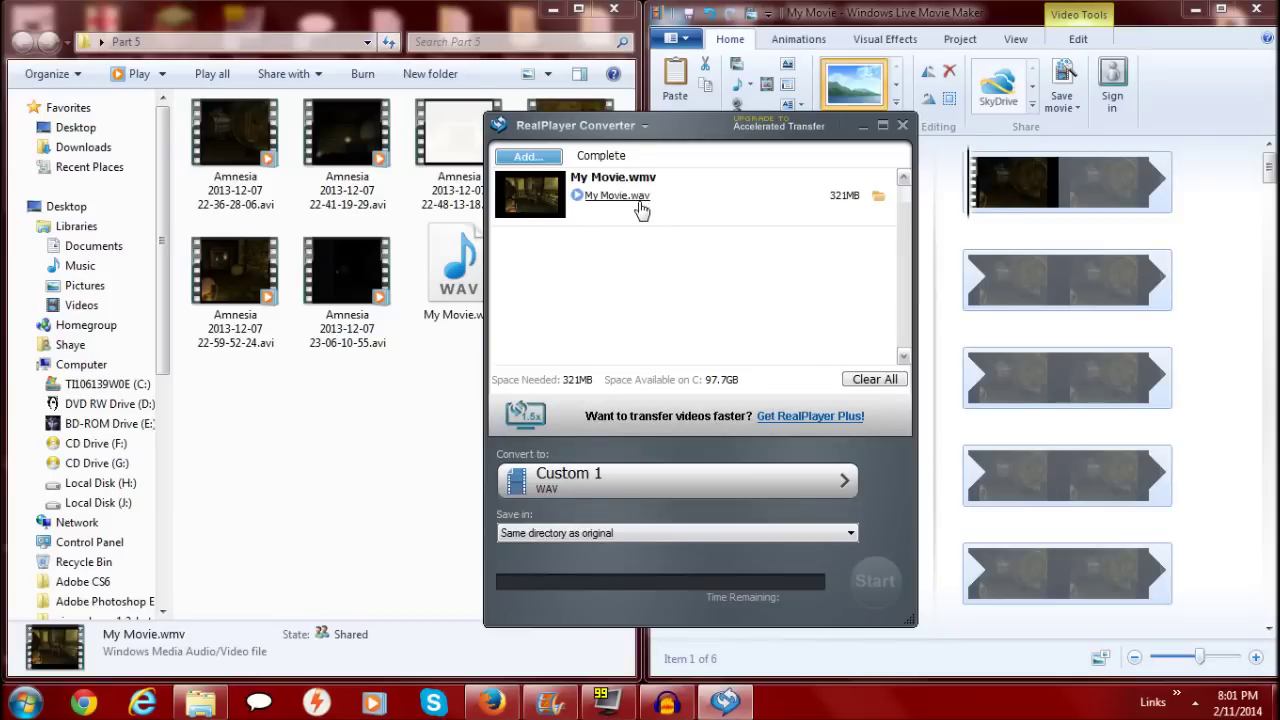
Close the converter and play the converted My Movie.wav briefly from the Part 5 folder, closing the media player again.
left_click(903, 126)
left_click(445, 270)
double_click(445, 270)
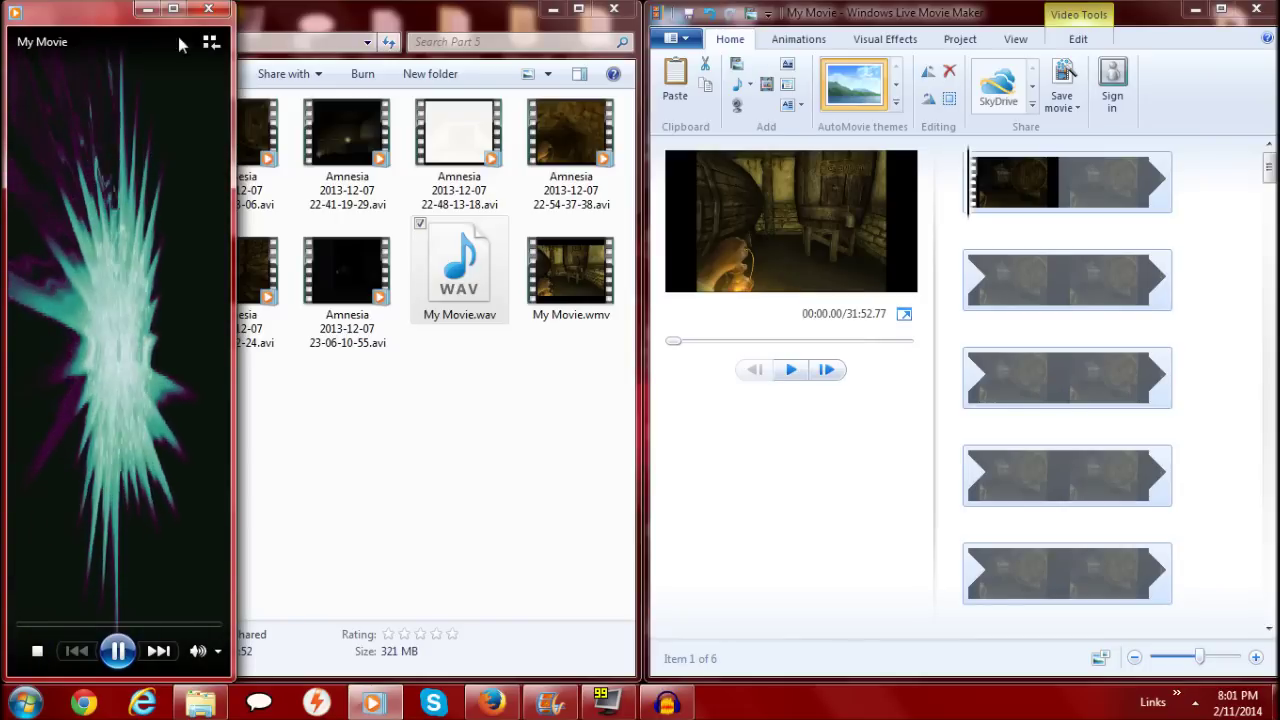
left_click(255, 80)
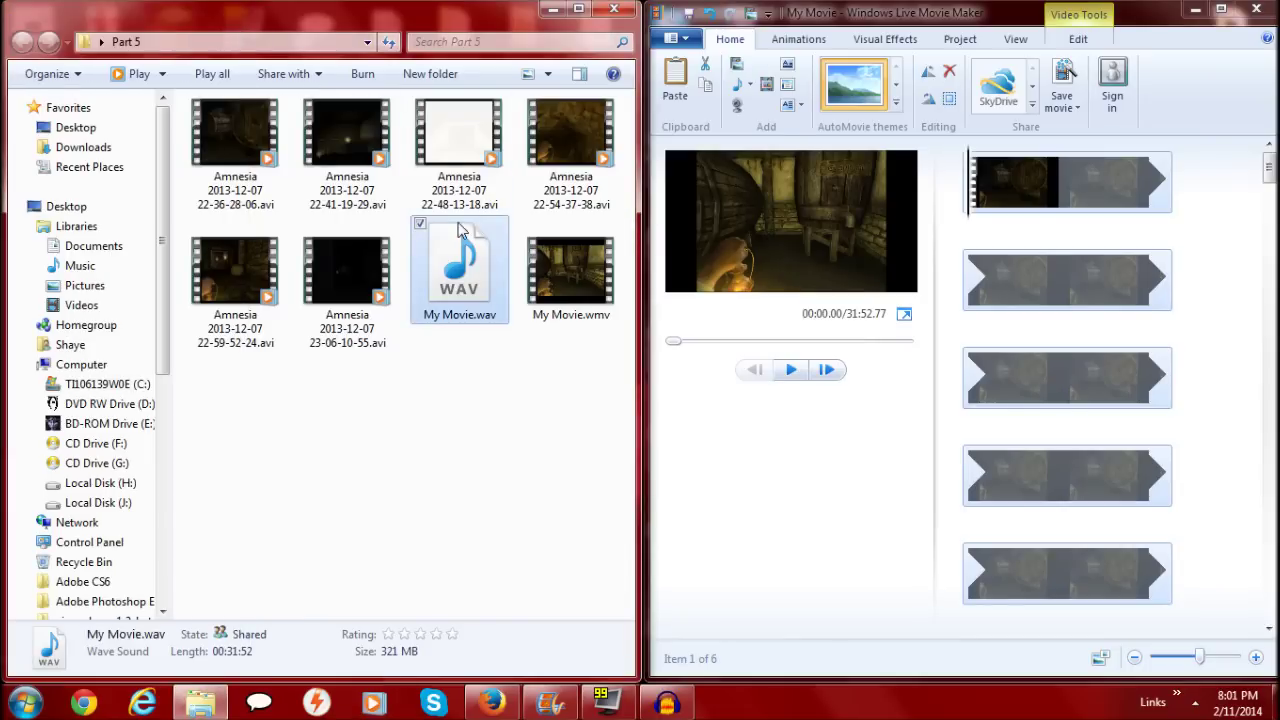
Close the empty Audacity window and open My Movie.wav with Audacity, reading the file directly from the original and dismissing the welcome dialog.
left_click(667, 702)
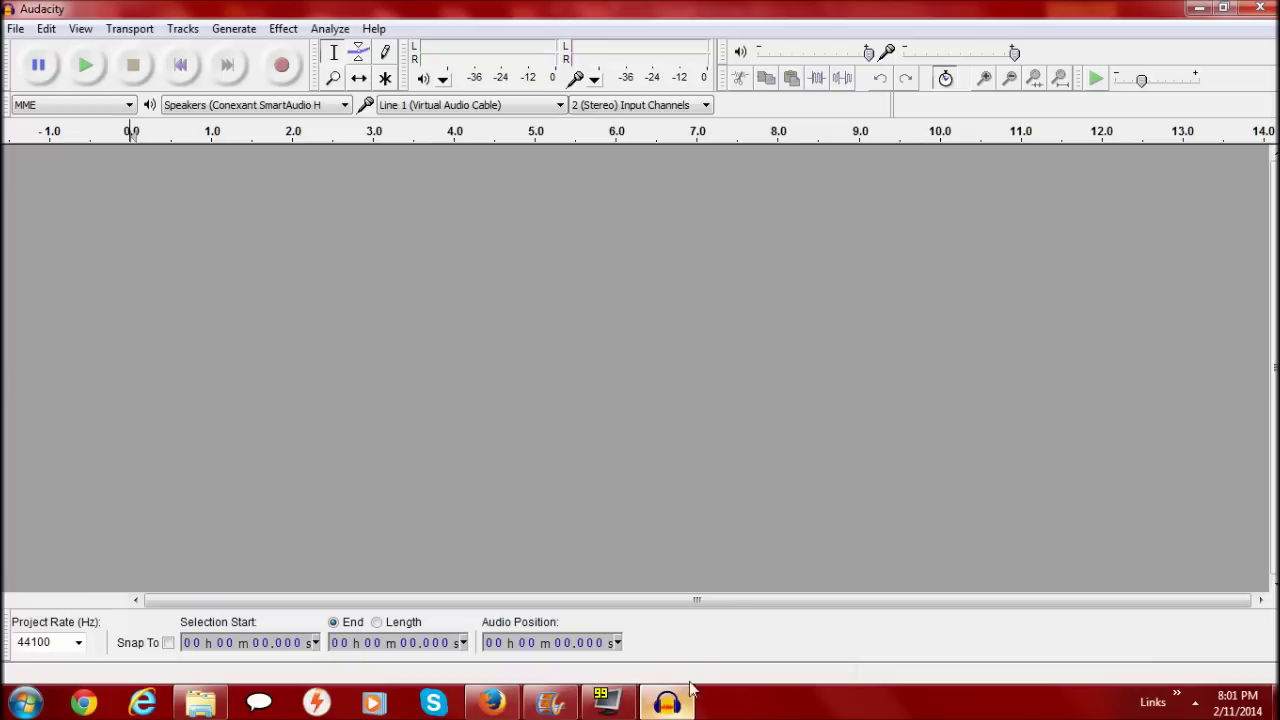
left_click(1262, 10)
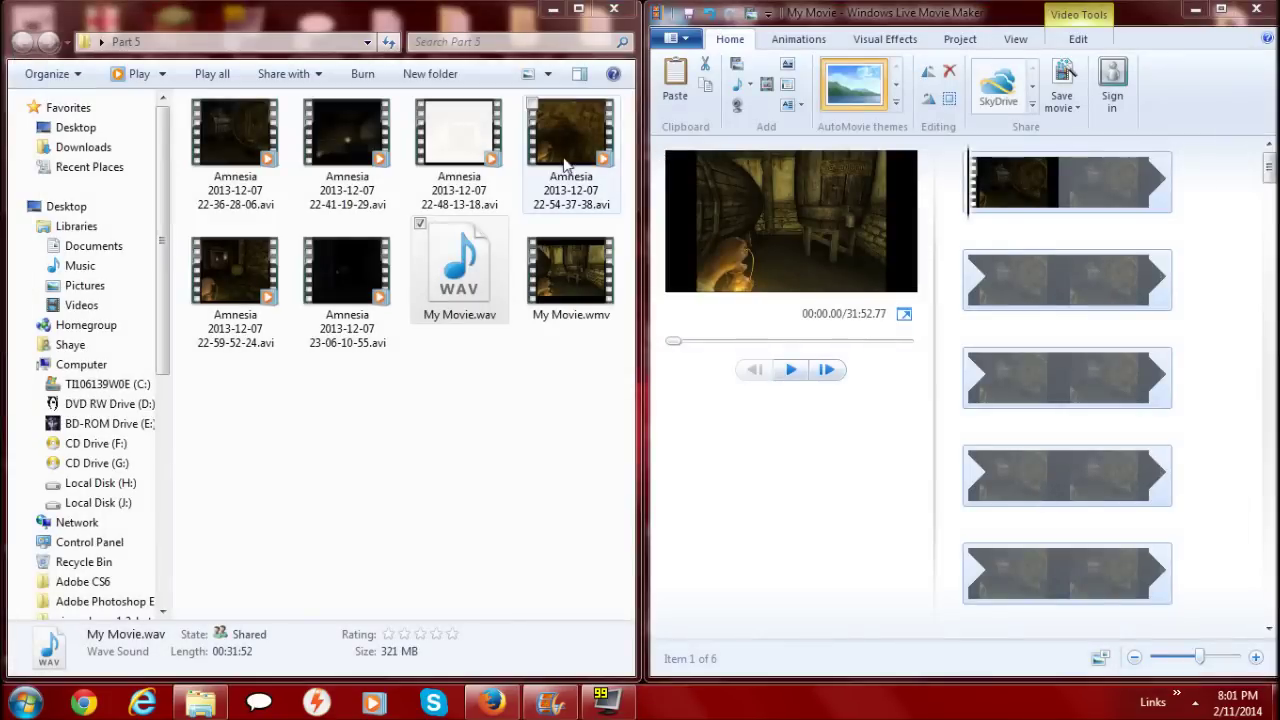
right_click(500, 262)
mouse_move(570, 332)
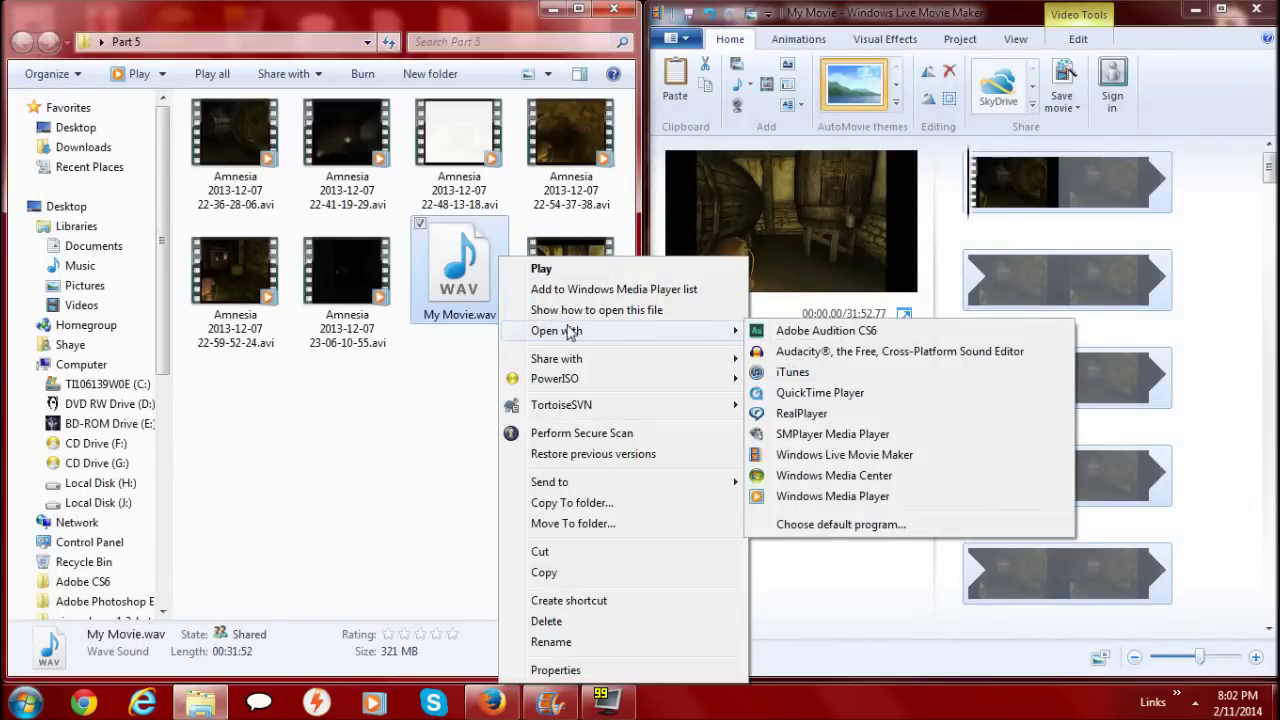
left_click(818, 352)
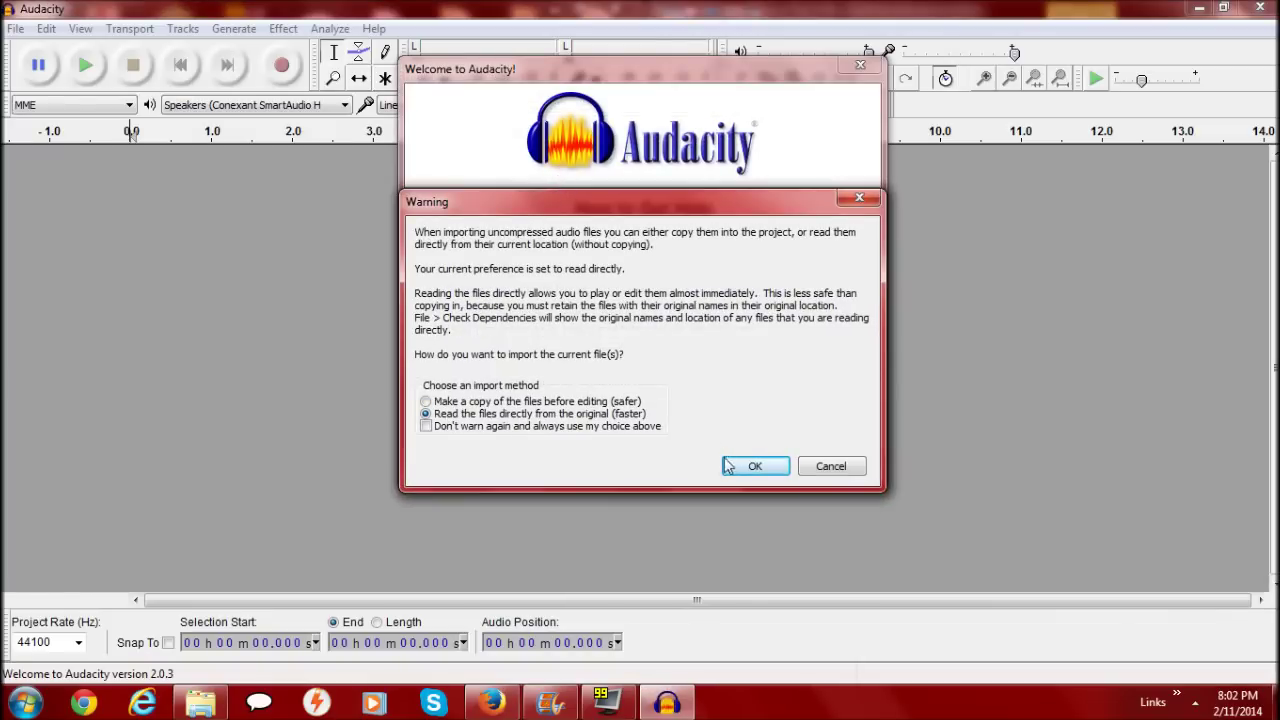
left_click(755, 466)
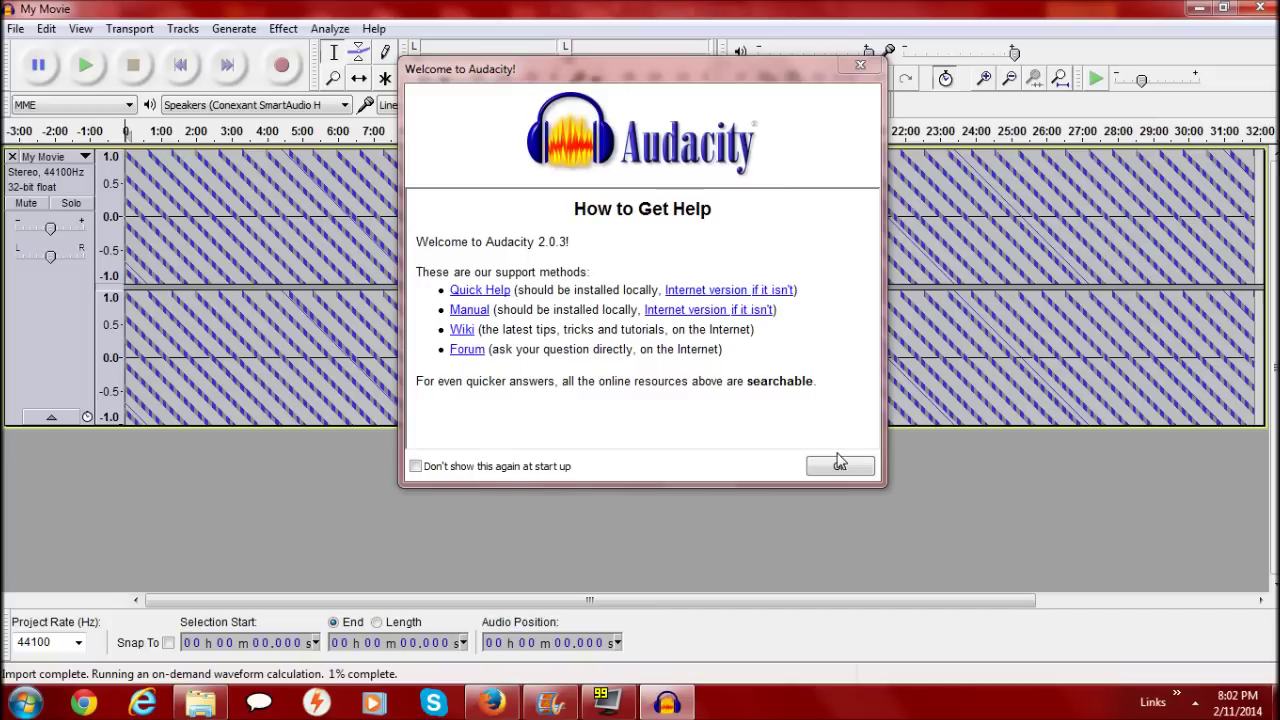
left_click(840, 465)
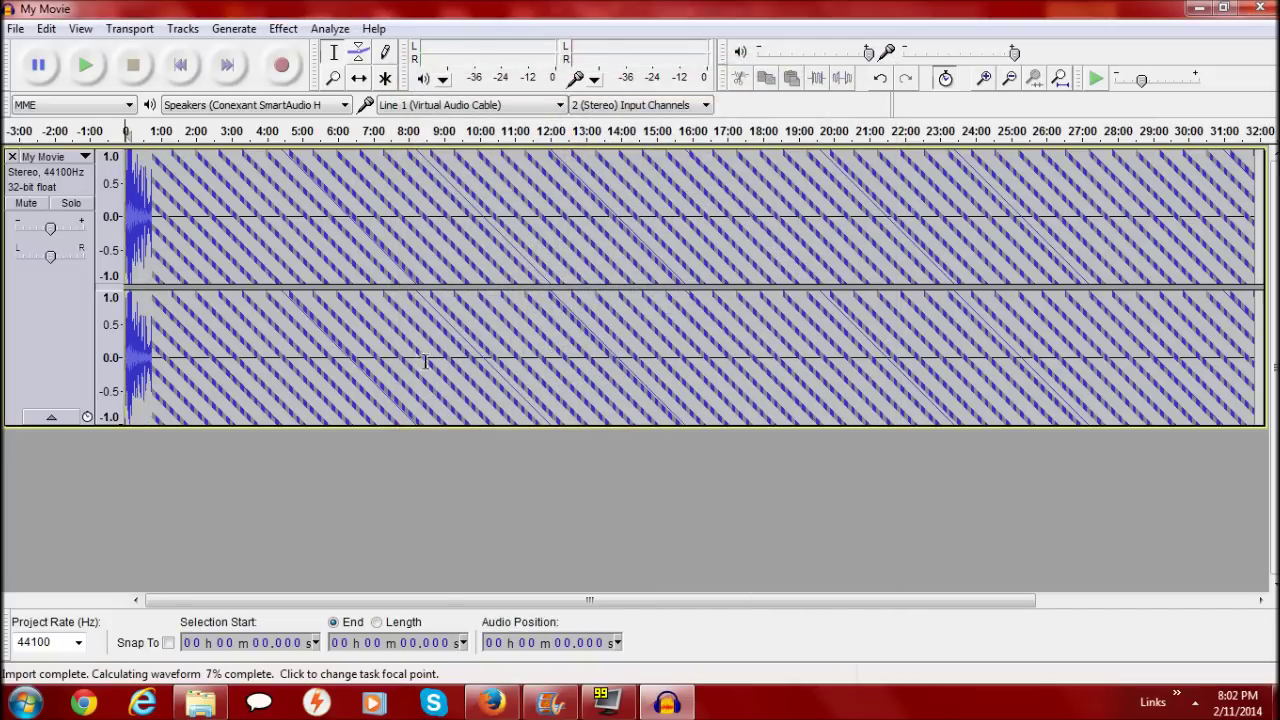
Examine the imported waveform up close around 2:10, and play the first few seconds of the track.
left_click_drag(302, 598, 248, 583)
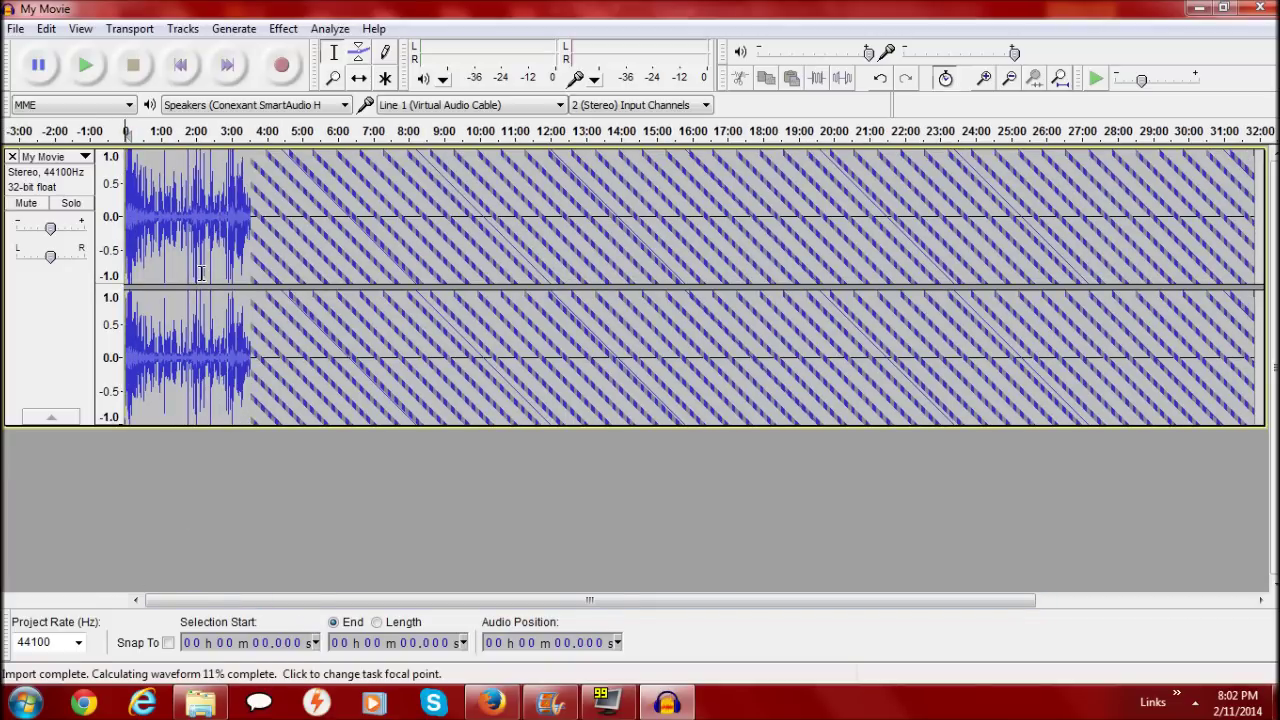
scroll(201, 272, "up", 3)
scroll(201, 272, "up", 4)
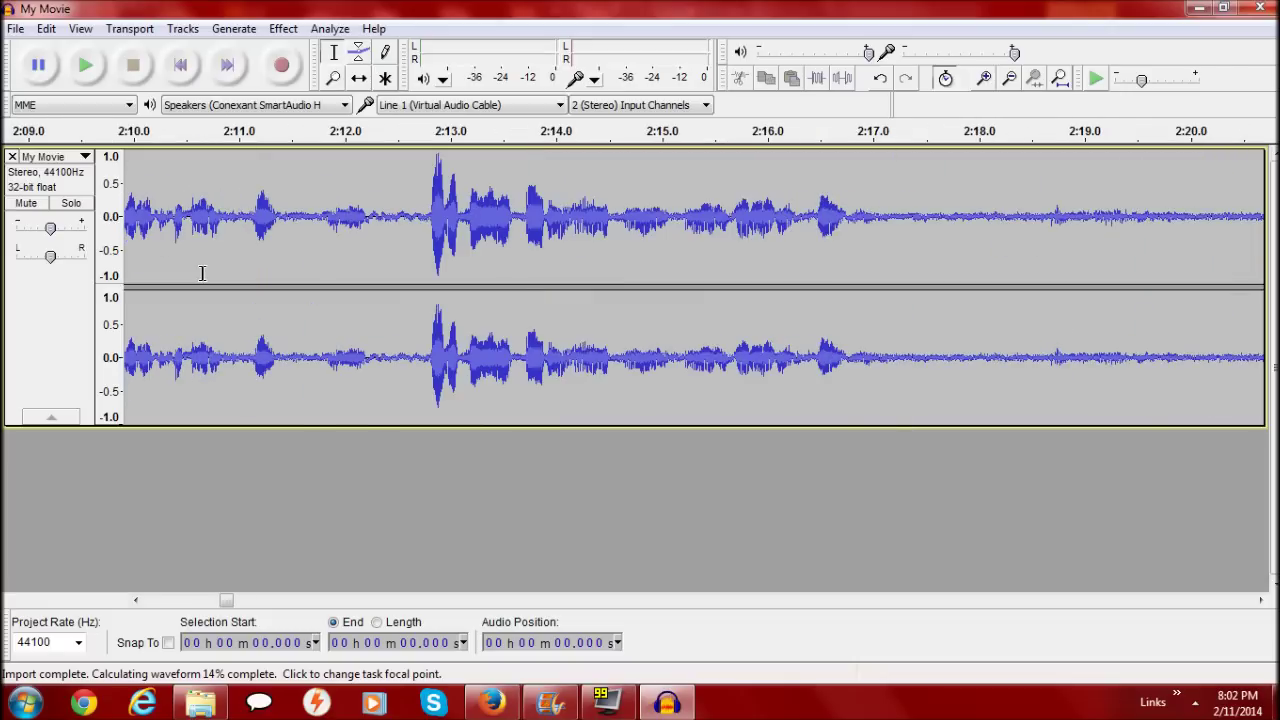
scroll(201, 272, "up", 3)
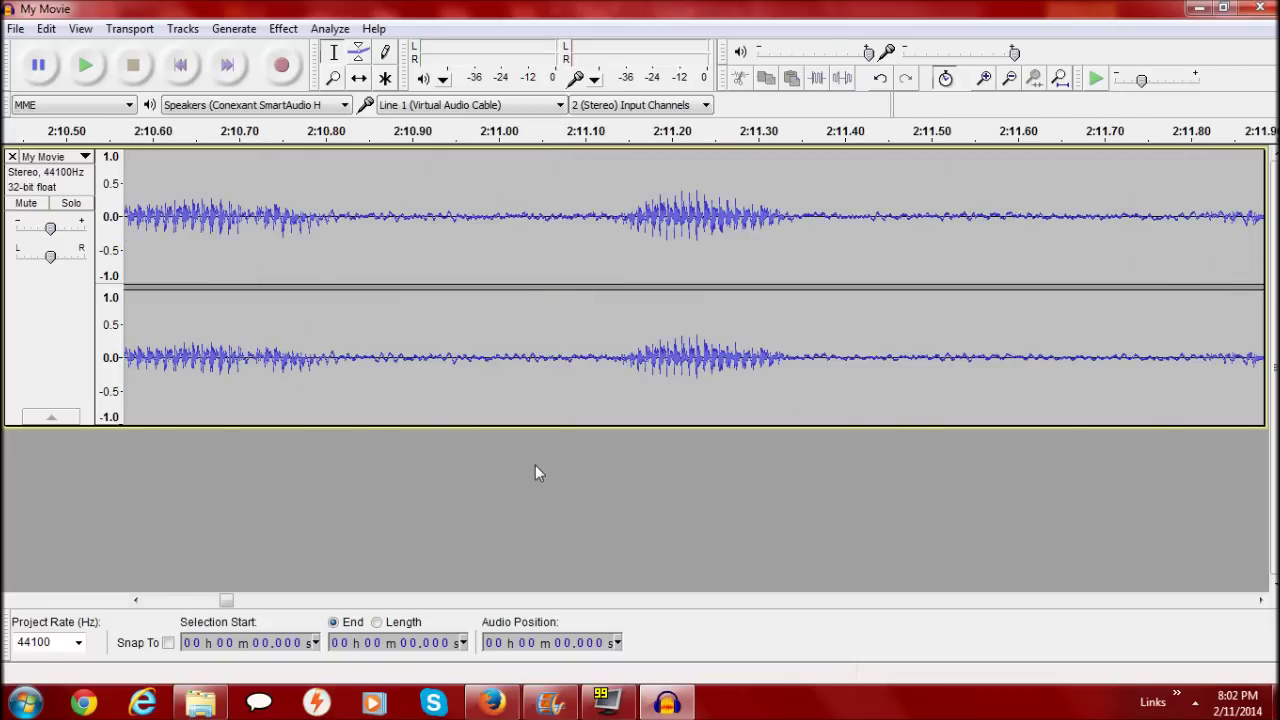
scroll(535, 473, "down", 1)
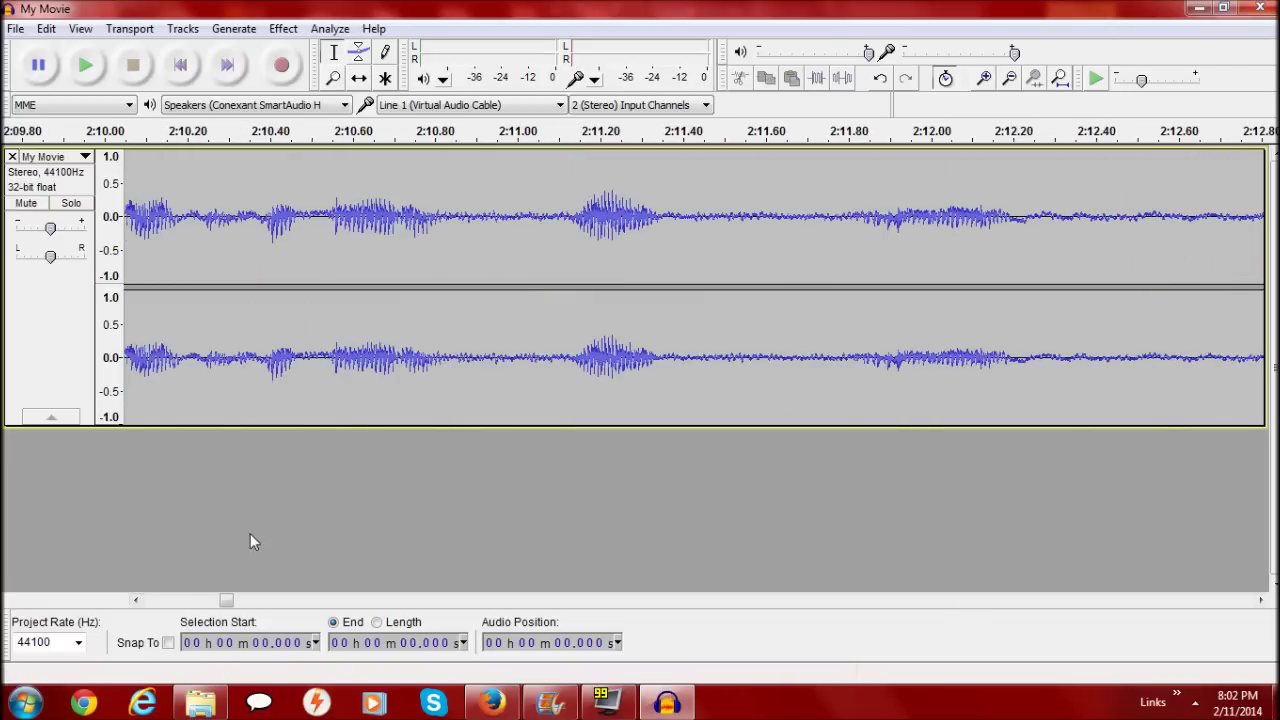
left_click_drag(228, 600, 205, 236)
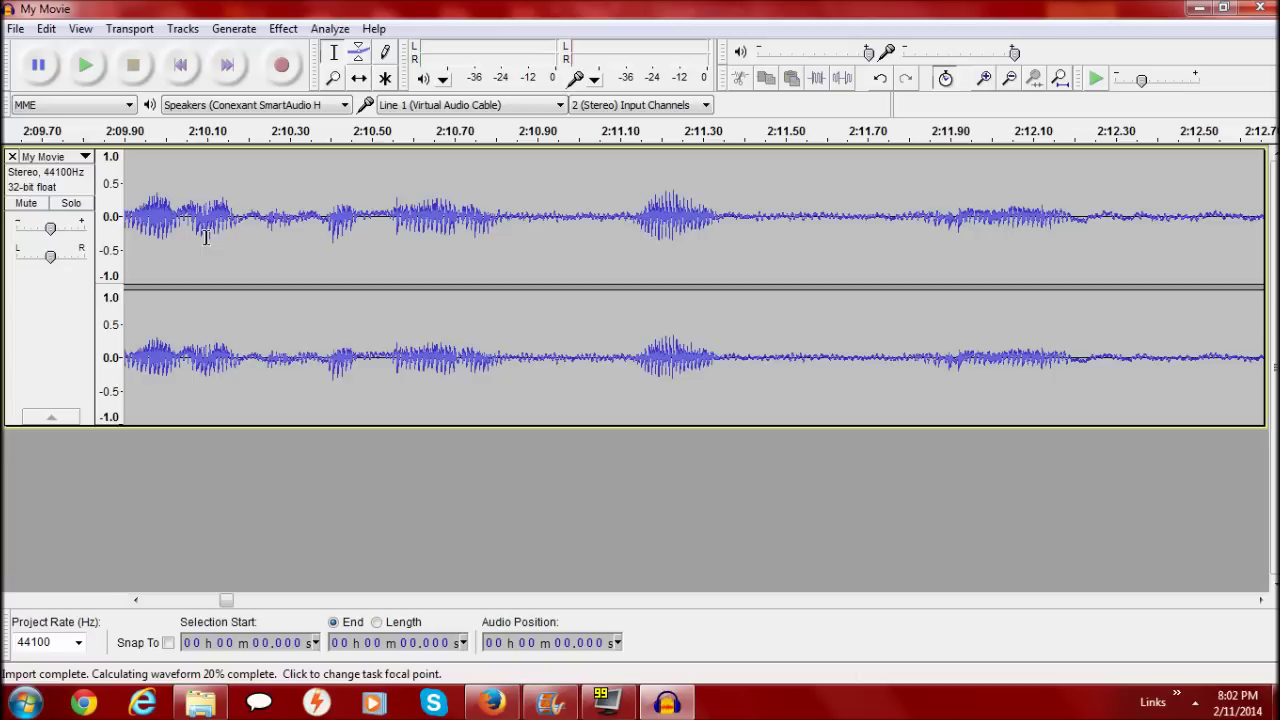
left_click(622, 205)
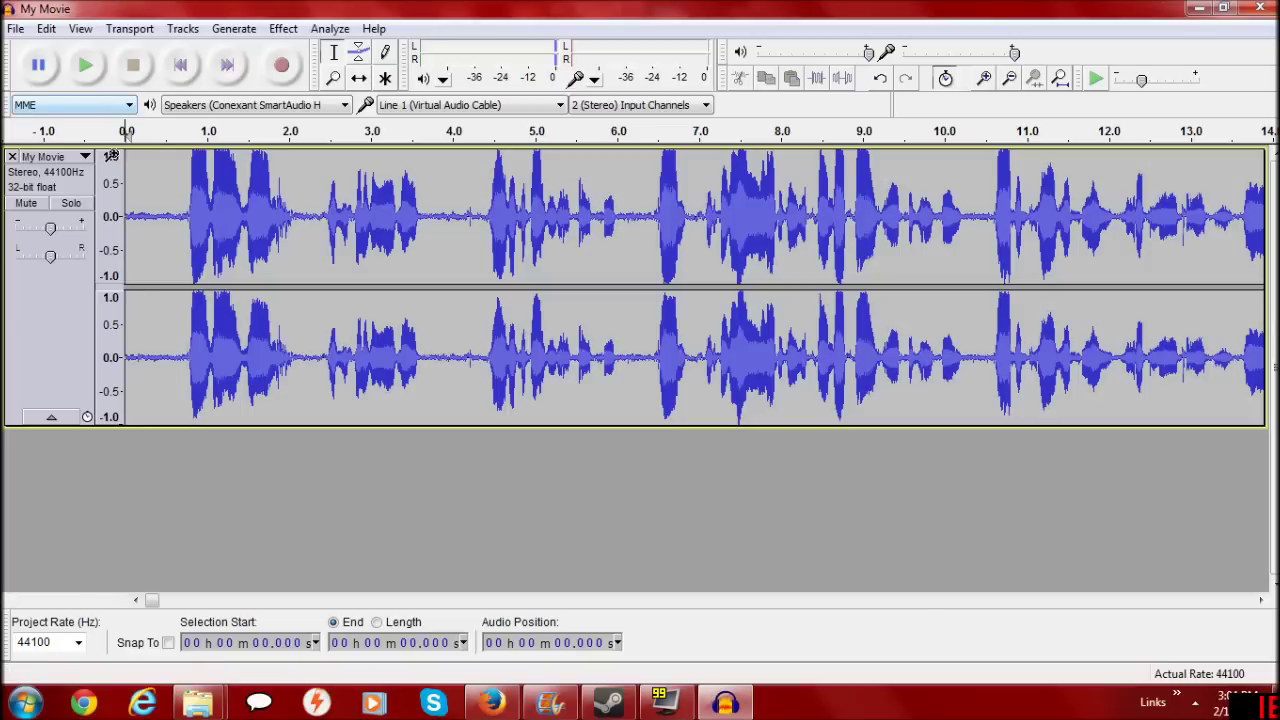
left_click(85, 66)
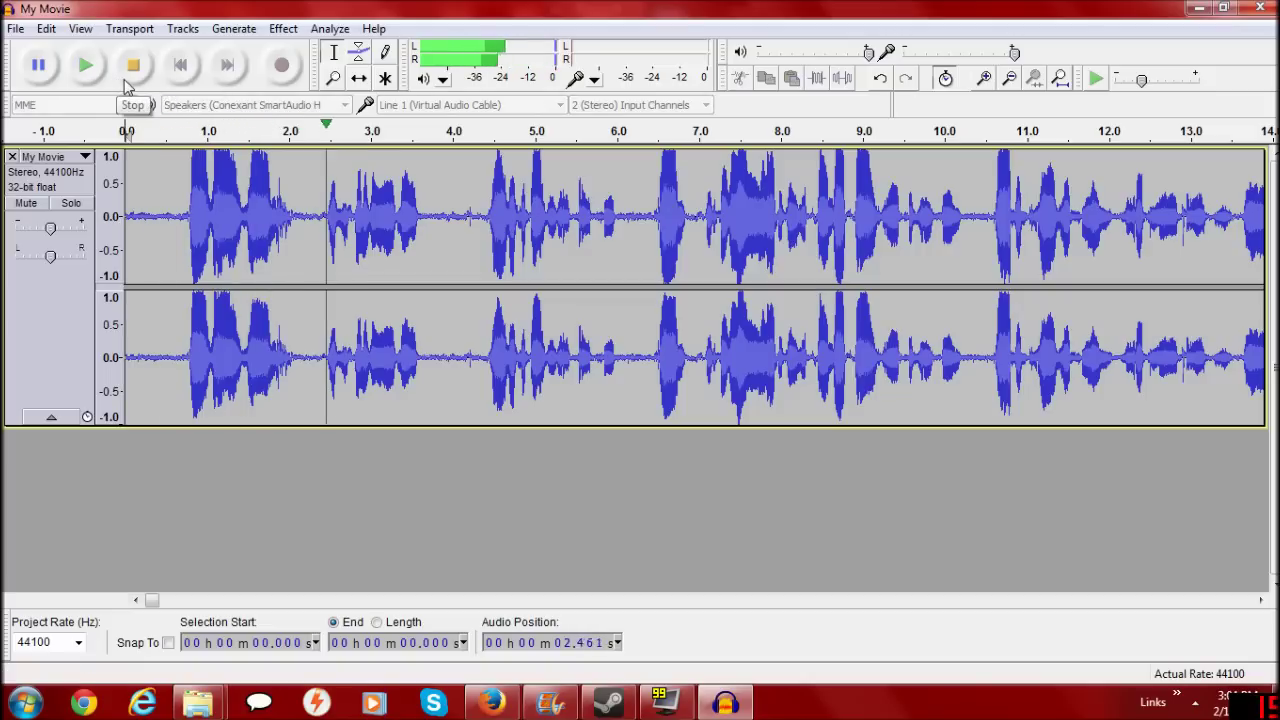
left_click(133, 66)
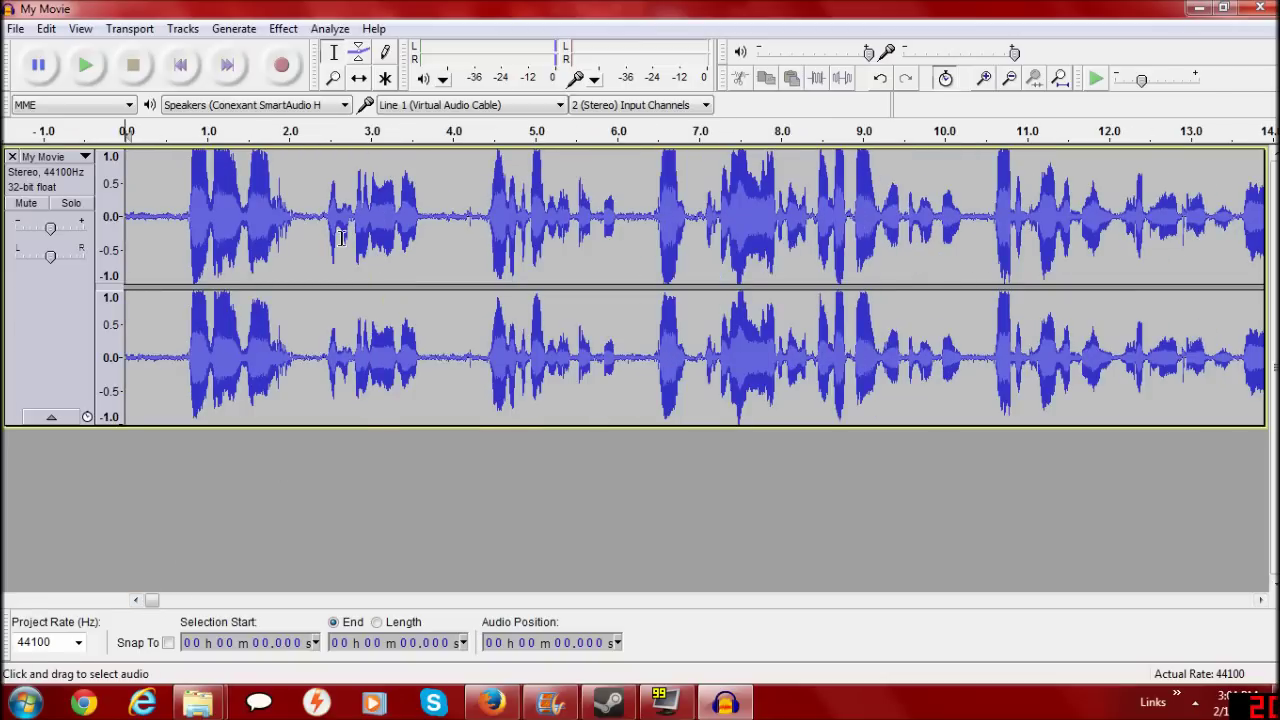
Select the quiet opening of the track, from 0 to about 0.734 s, and listen to the selection.
left_click(186, 212)
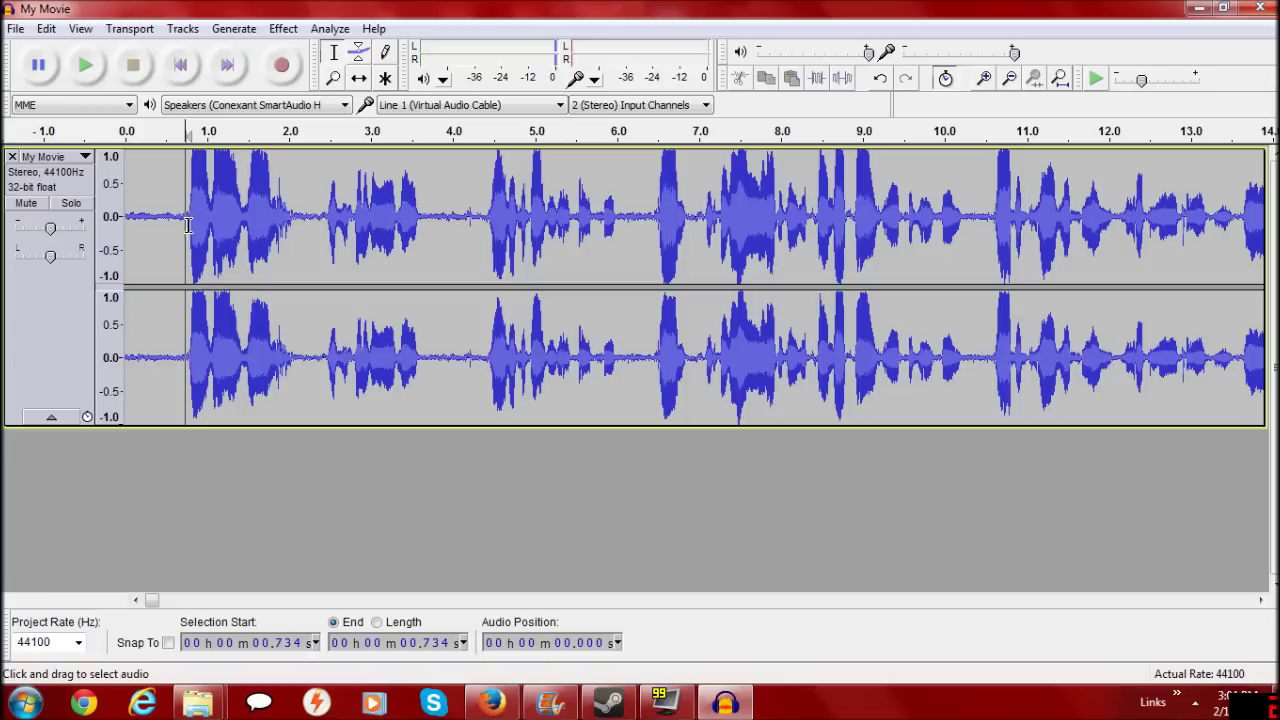
left_click_drag(187, 220, 123, 214)
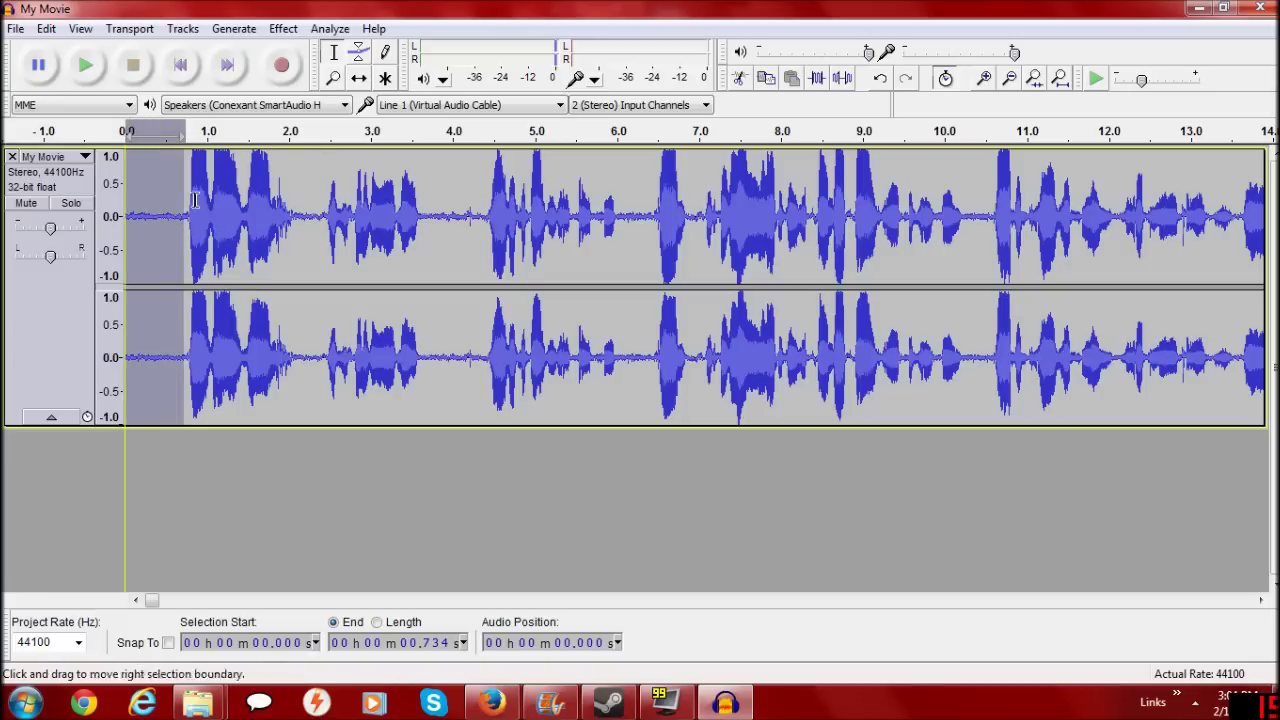
left_click(86, 70)
left_click(86, 68)
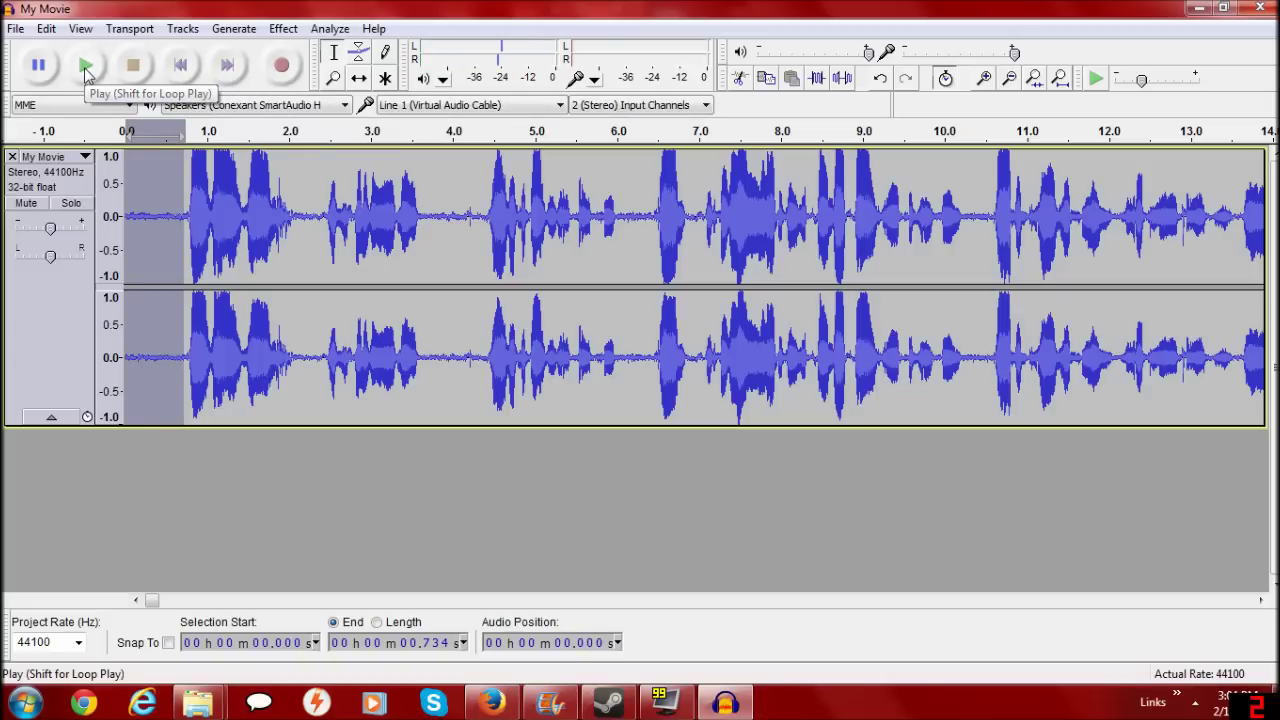
left_click(86, 68)
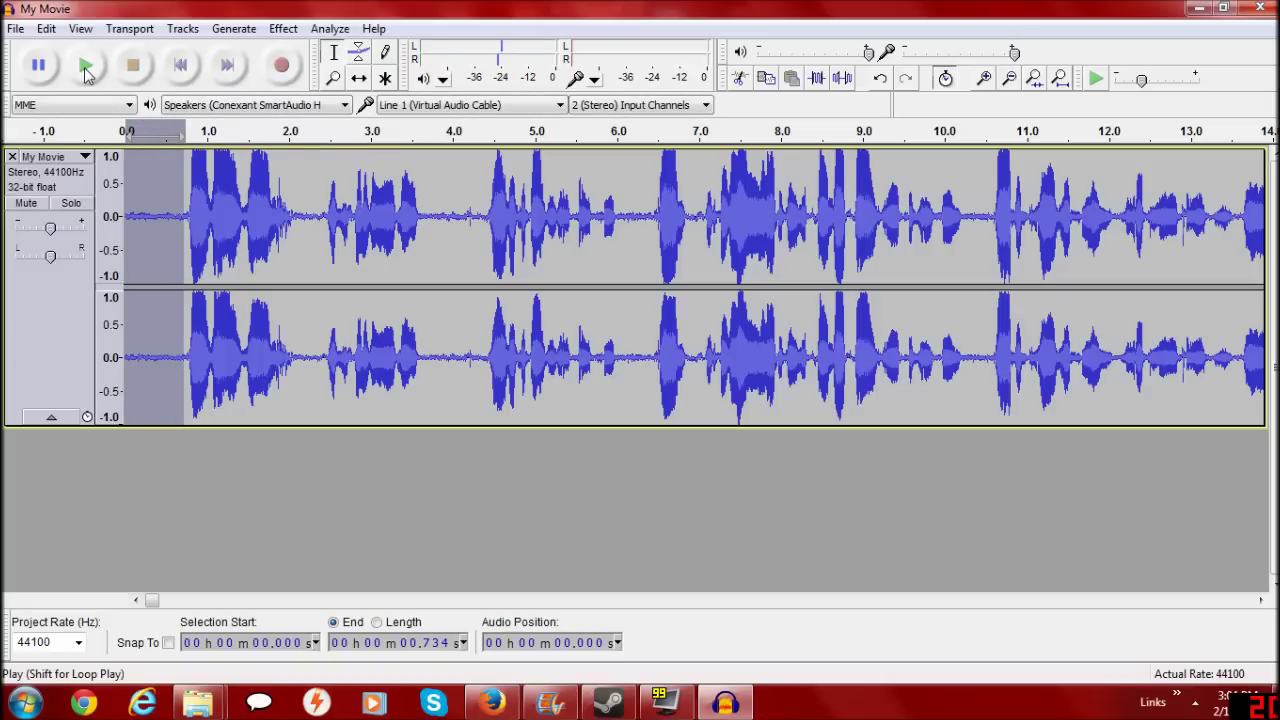
Capture a noise profile from the selected quiet opening with the Noise Removal effect.
left_click(284, 28)
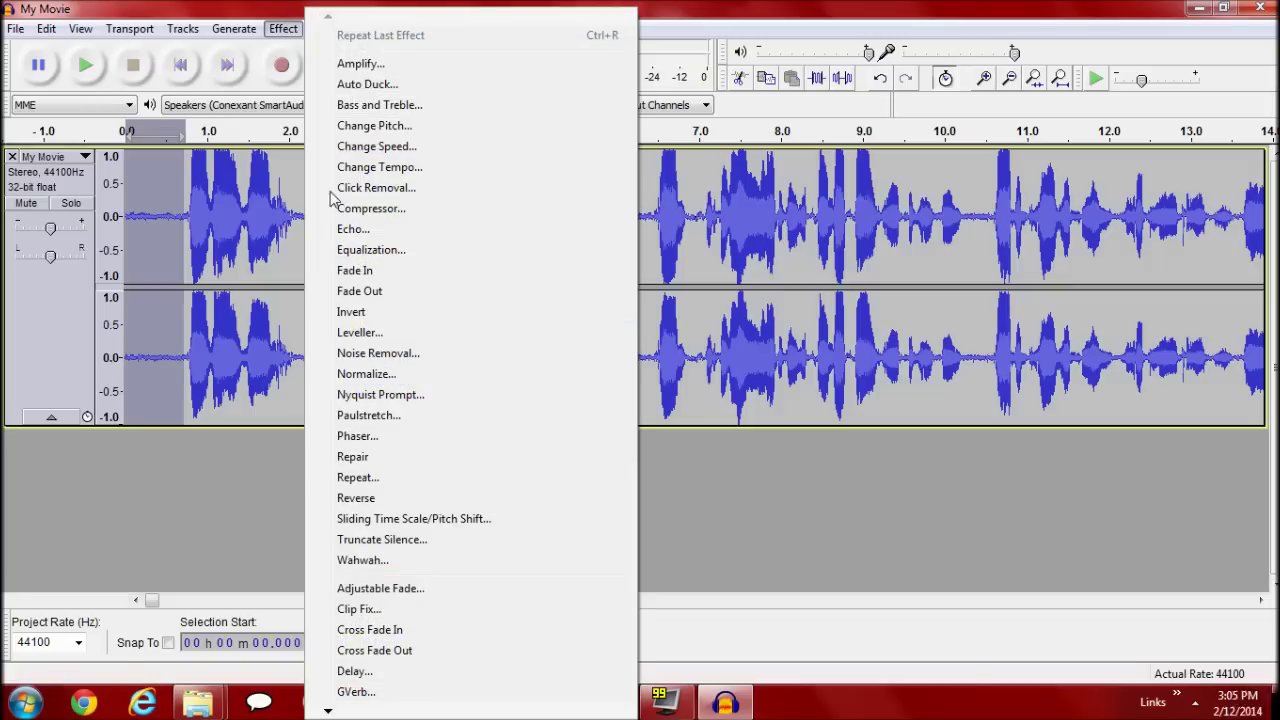
left_click(395, 354)
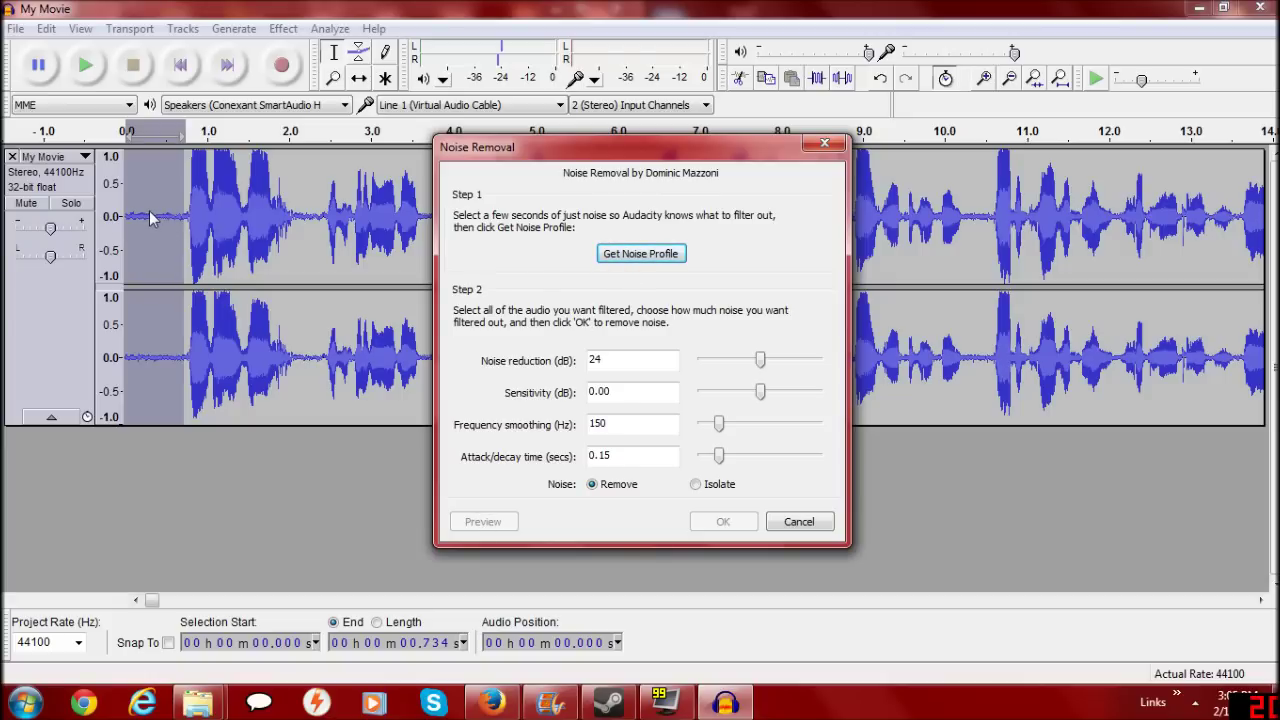
left_click(621, 256)
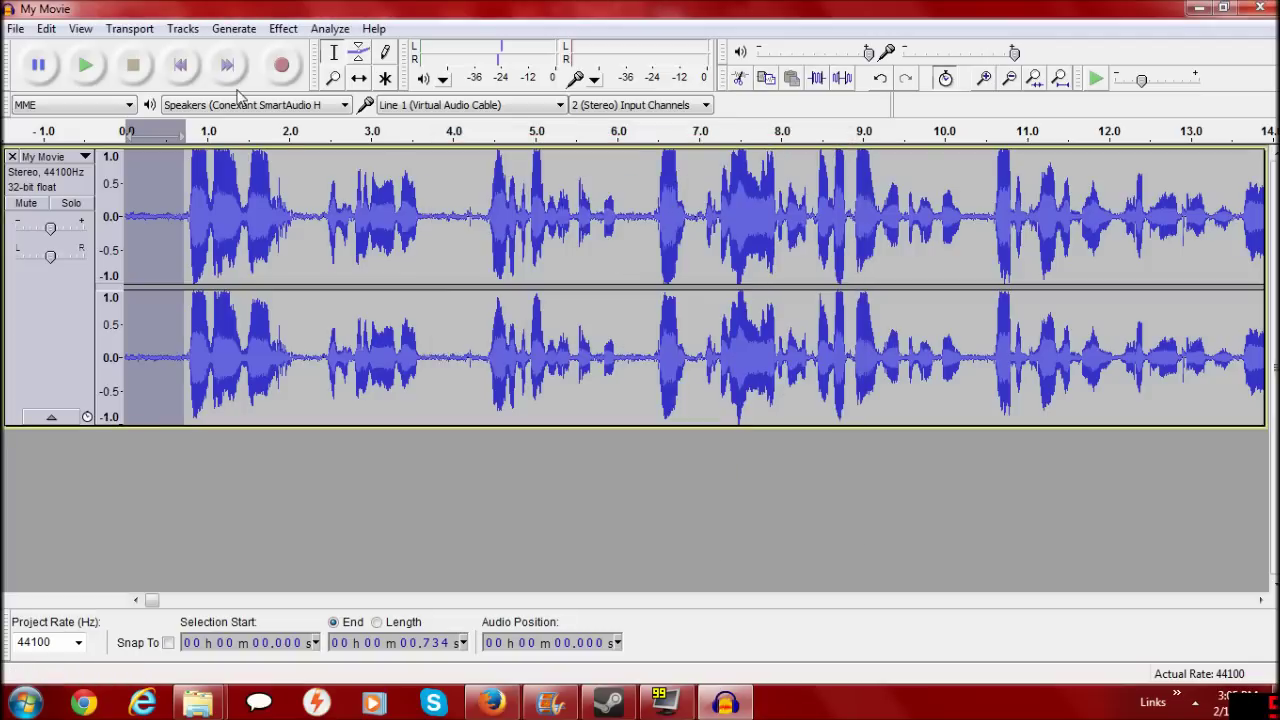
Select the whole track and apply Noise Removal with 24 dB reduction, 0.00 dB sensitivity, 150 Hz smoothing and 0.15 s attack/decay, set to Remove.
left_click(46, 29)
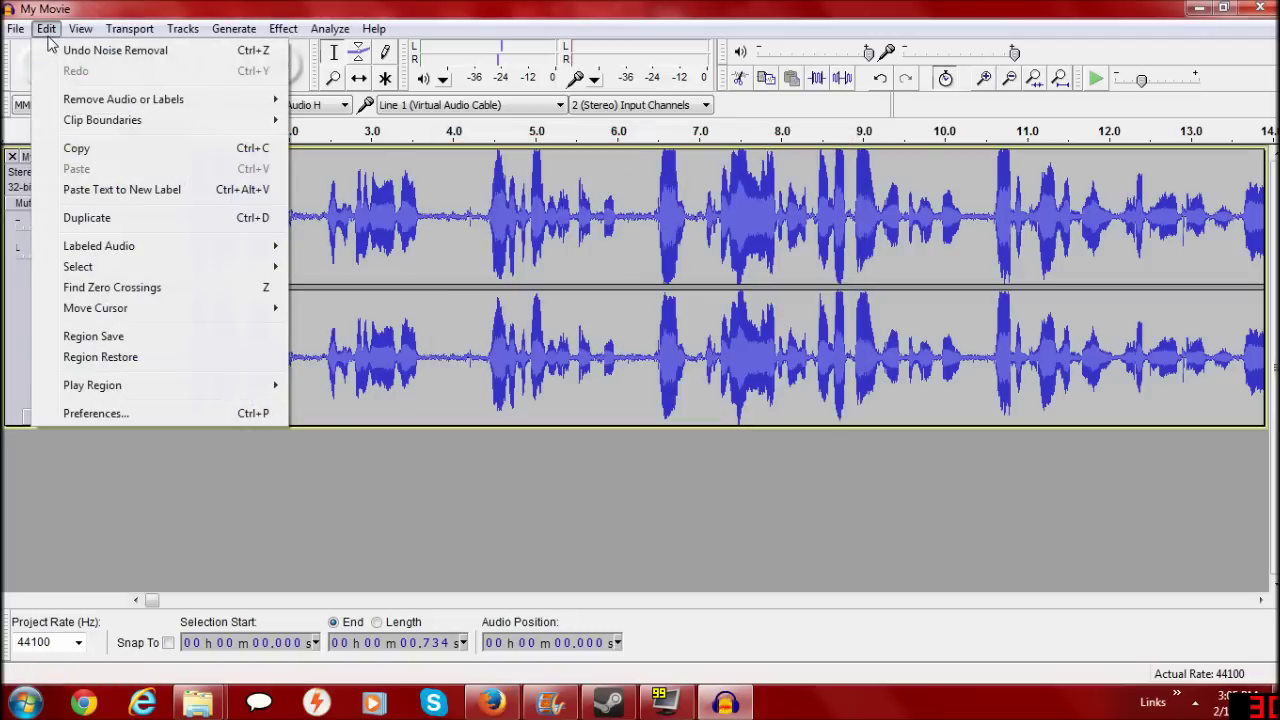
mouse_move(20, 32)
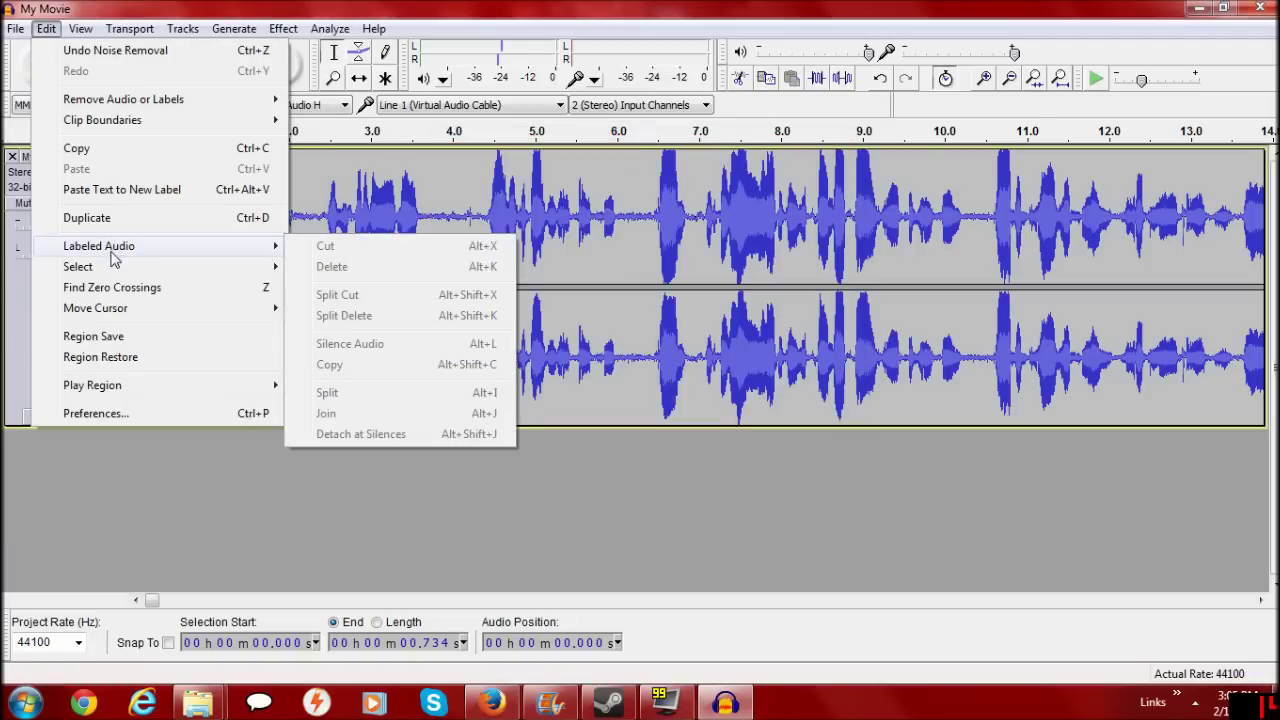
mouse_move(287, 268)
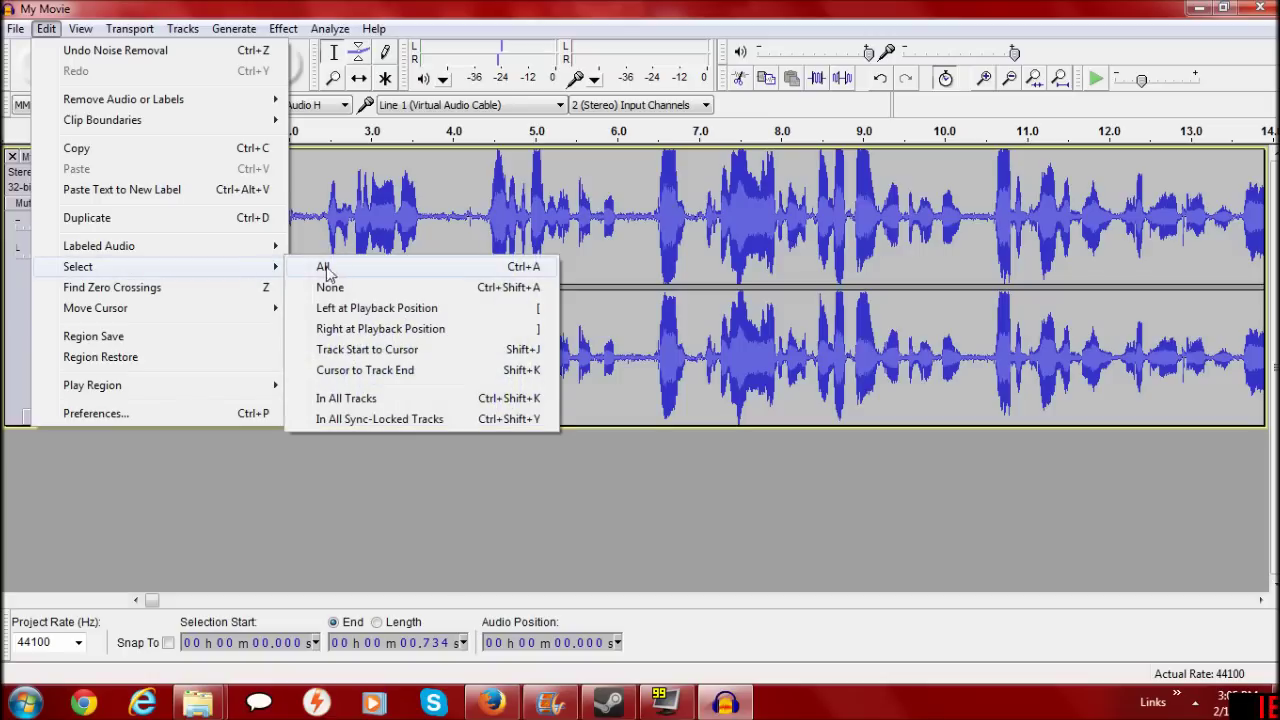
left_click(330, 267)
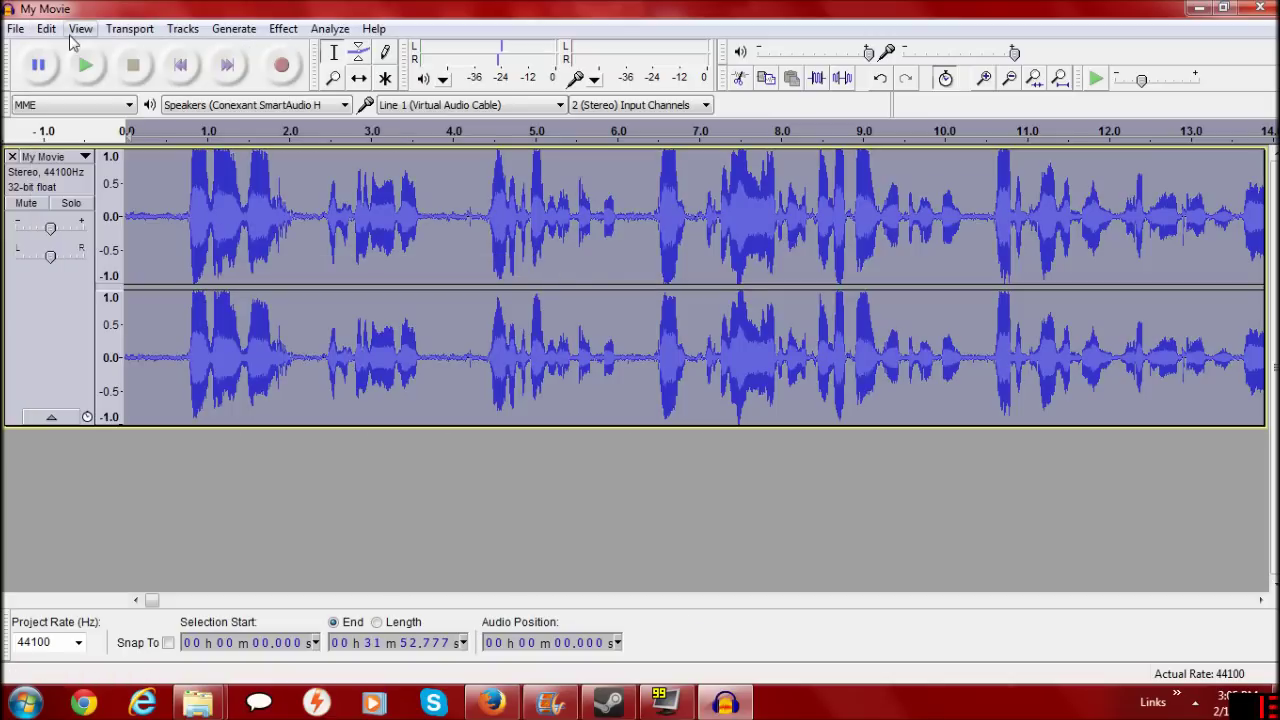
left_click(211, 30)
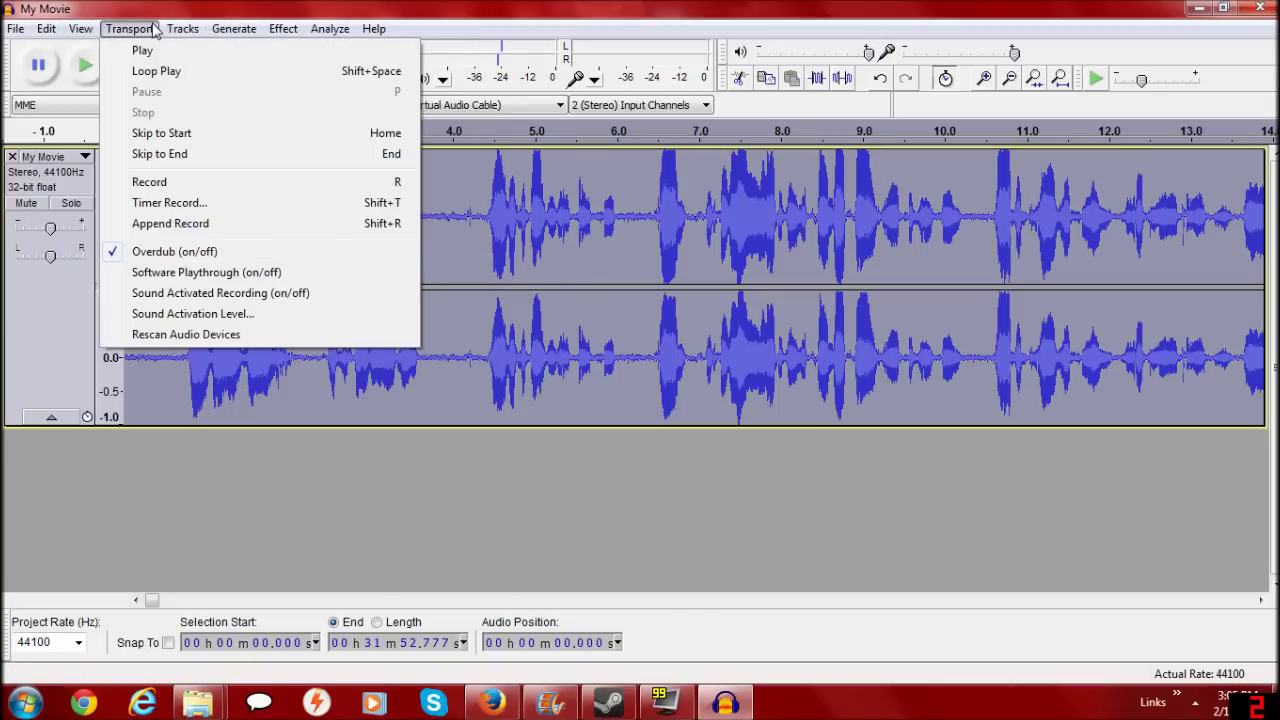
mouse_move(276, 38)
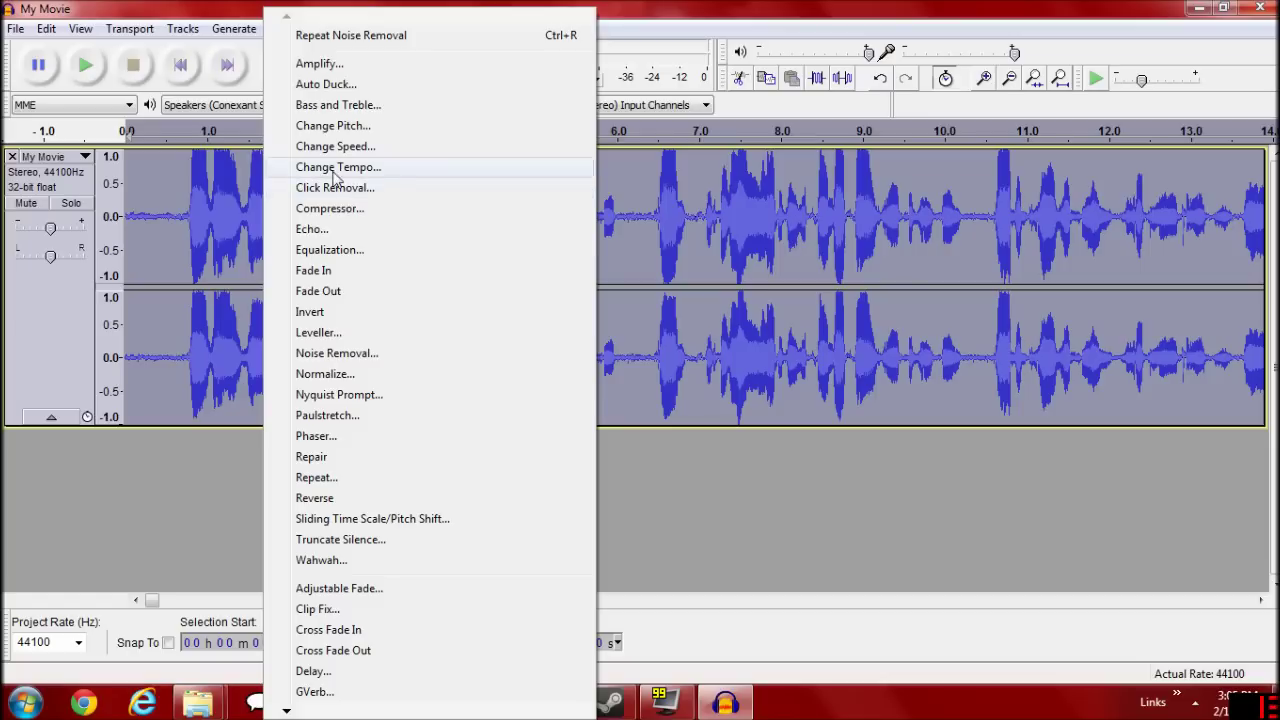
left_click(340, 353)
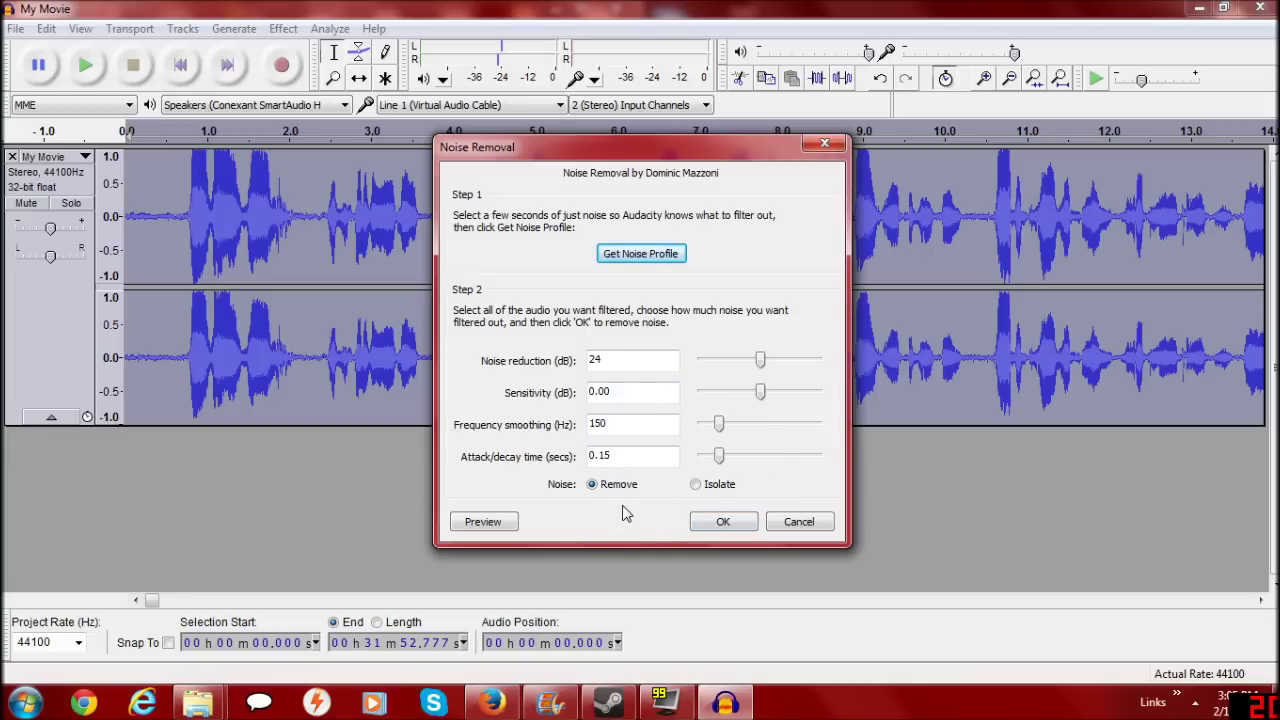
left_click(722, 521)
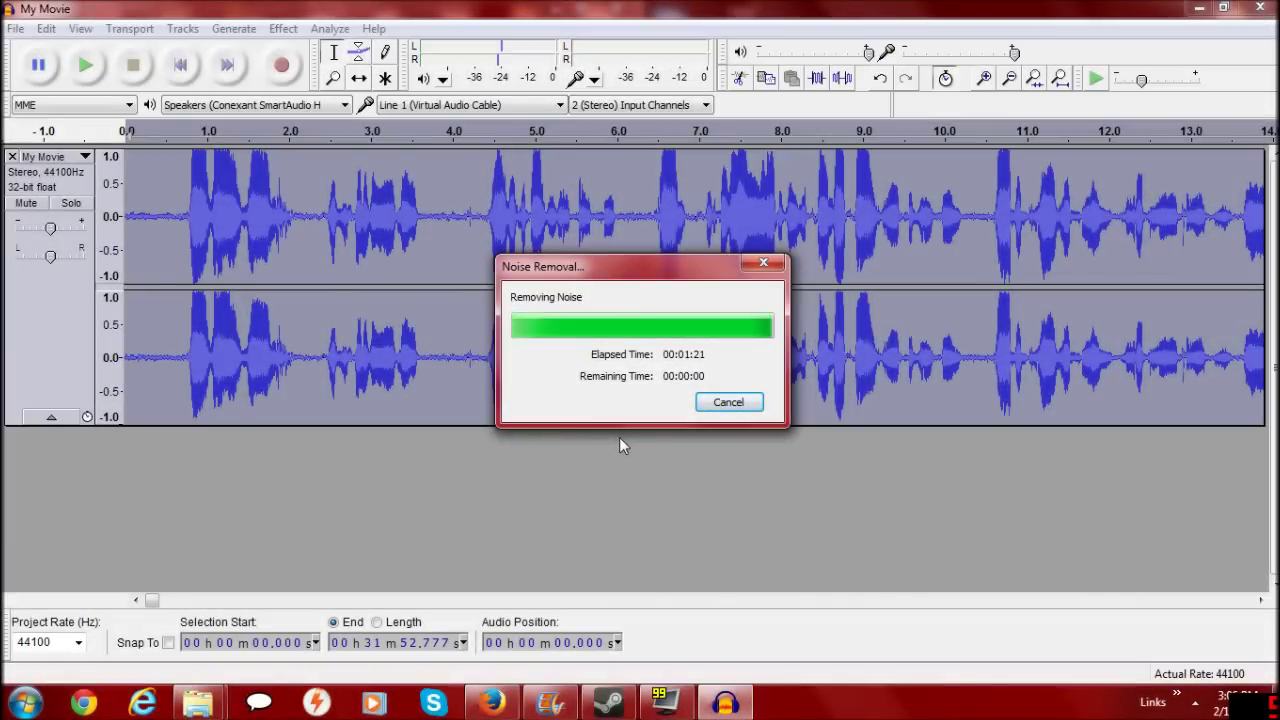
Select the silent opening of the cleaned track, from 0 to about 0.688 s, and listen to it twice.
left_click_drag(140, 229, 111, 220)
left_click(152, 215)
left_click(88, 66)
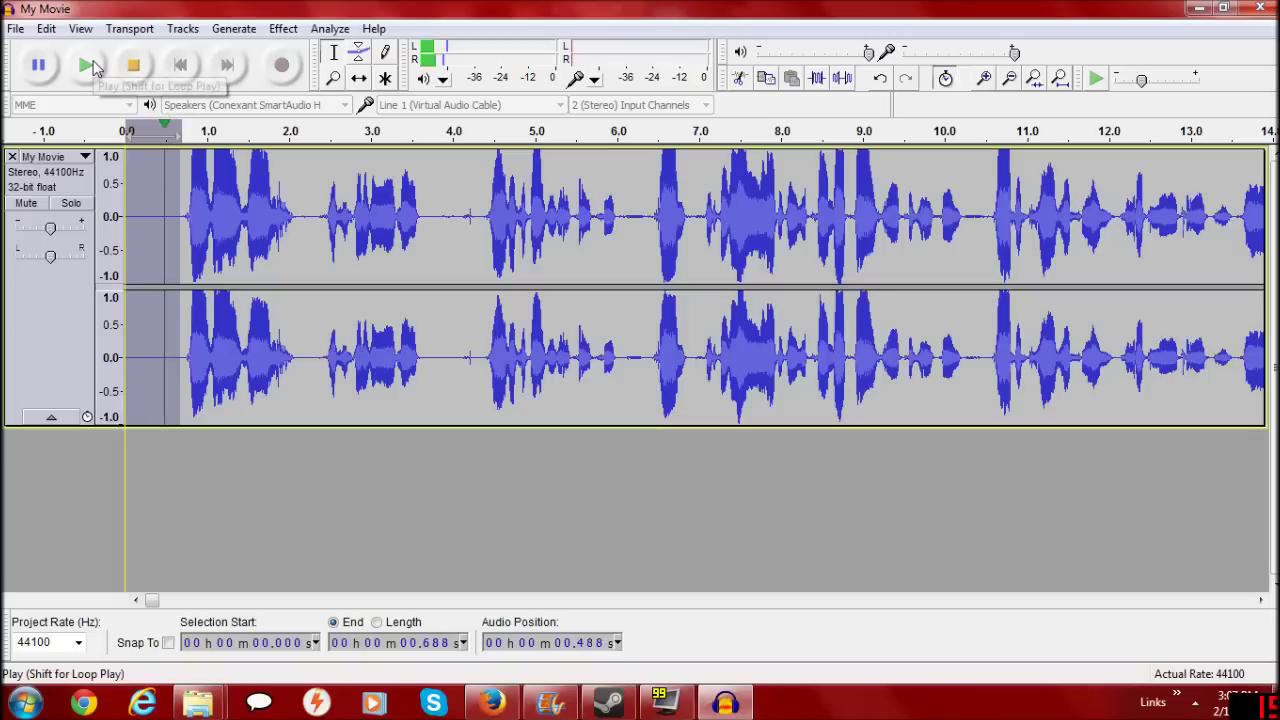
left_click(88, 66)
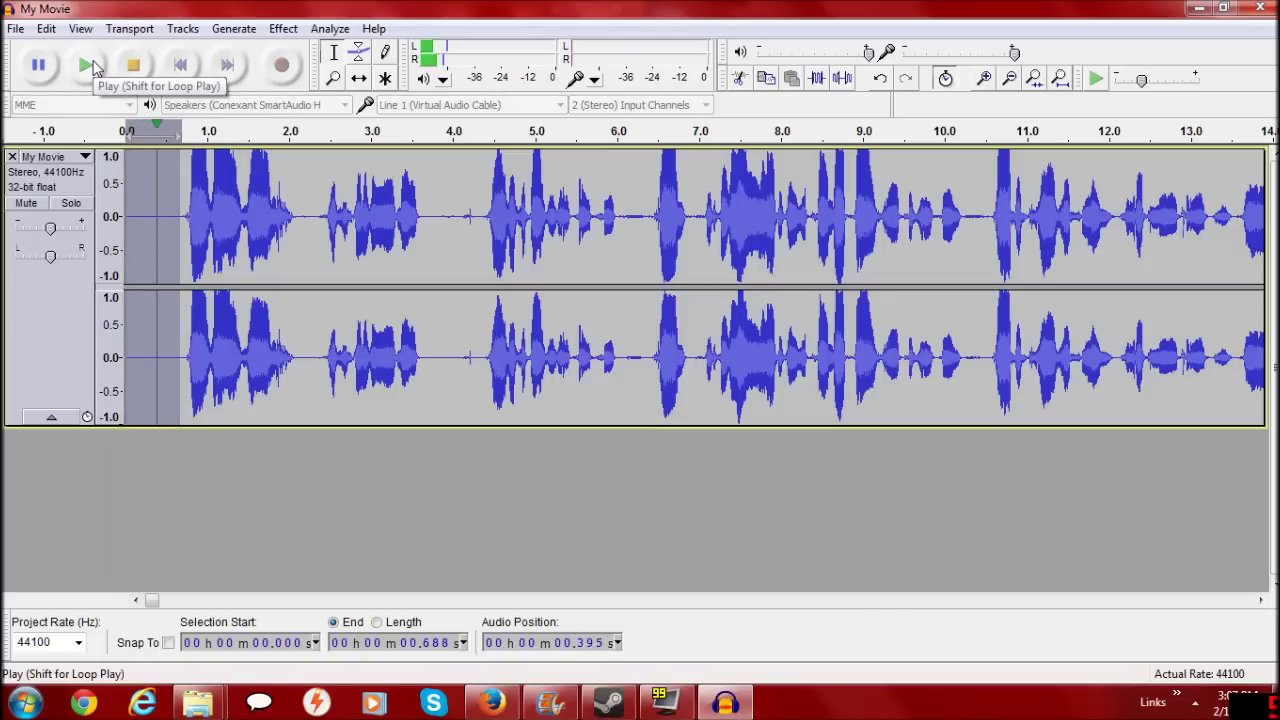
Extend the selection to about 6.926 s and play the first couple of seconds of speech.
left_click_drag(180, 236, 692, 278)
left_click(103, 64)
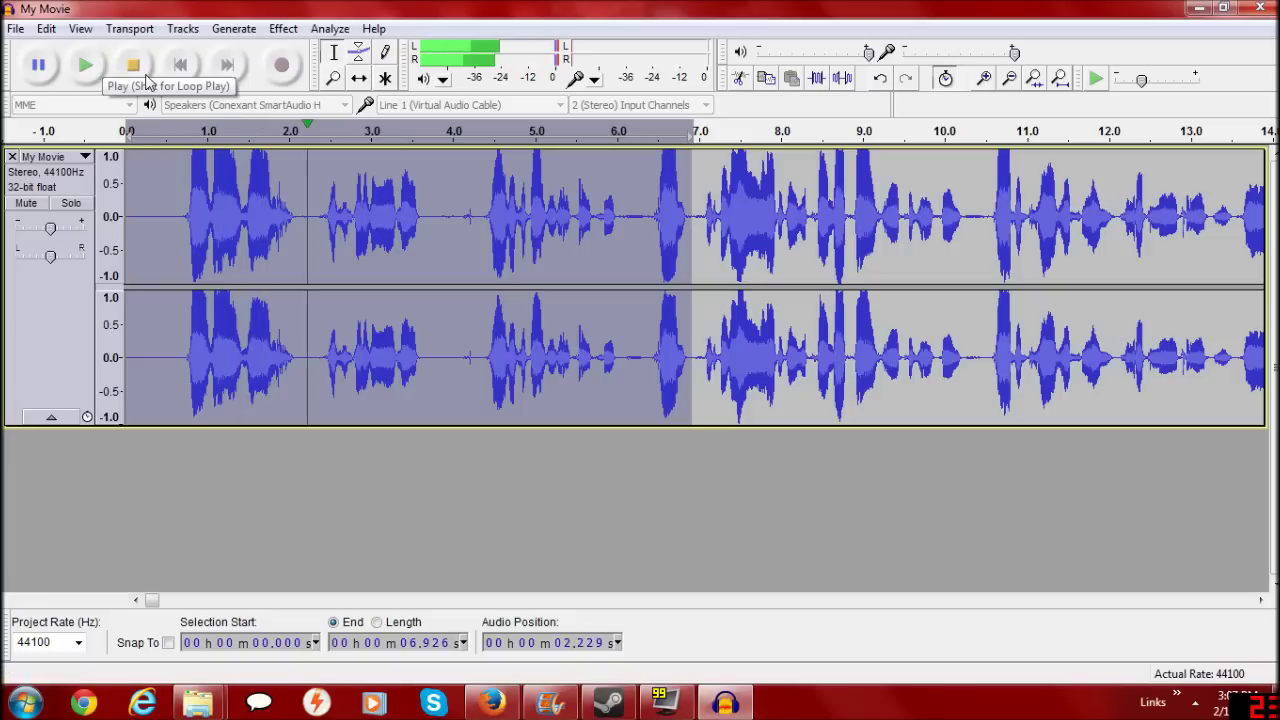
left_click(146, 78)
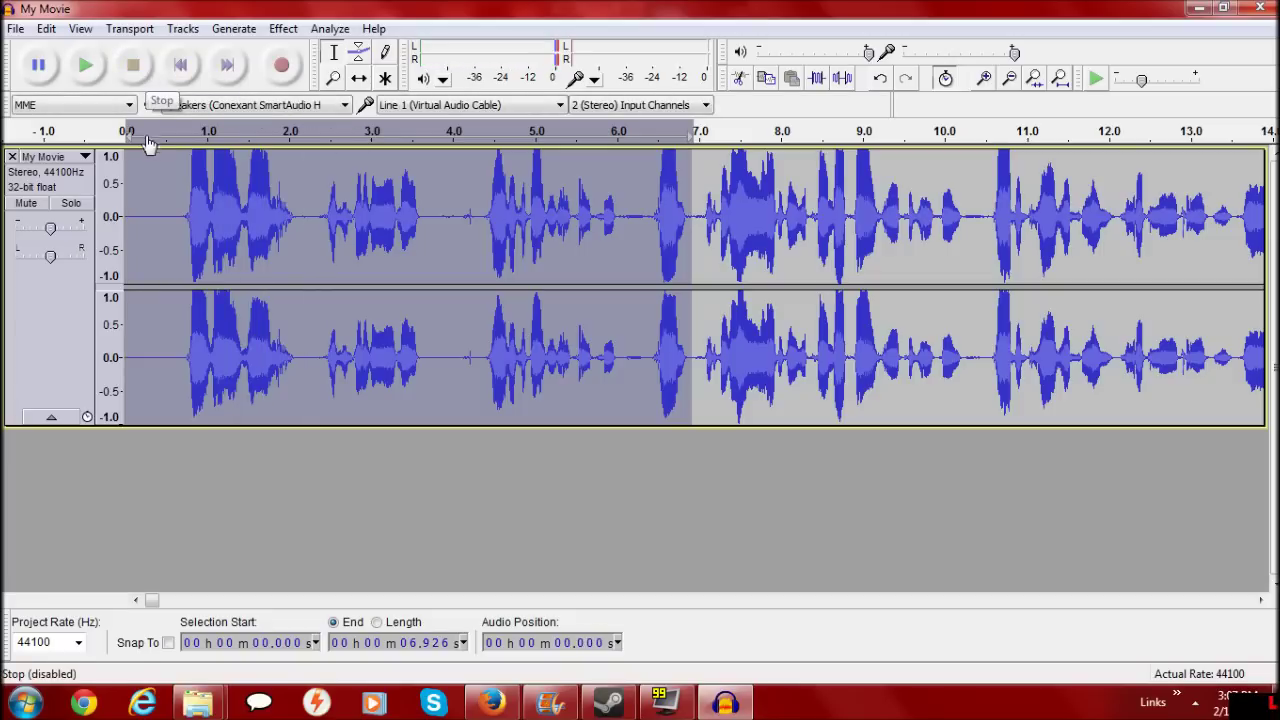
Clear the selection and export the track as 16-bit PCM WAV over auidio.wav in the Part 5 folder, leaving the metadata blank.
left_click(133, 164)
left_click(16, 28)
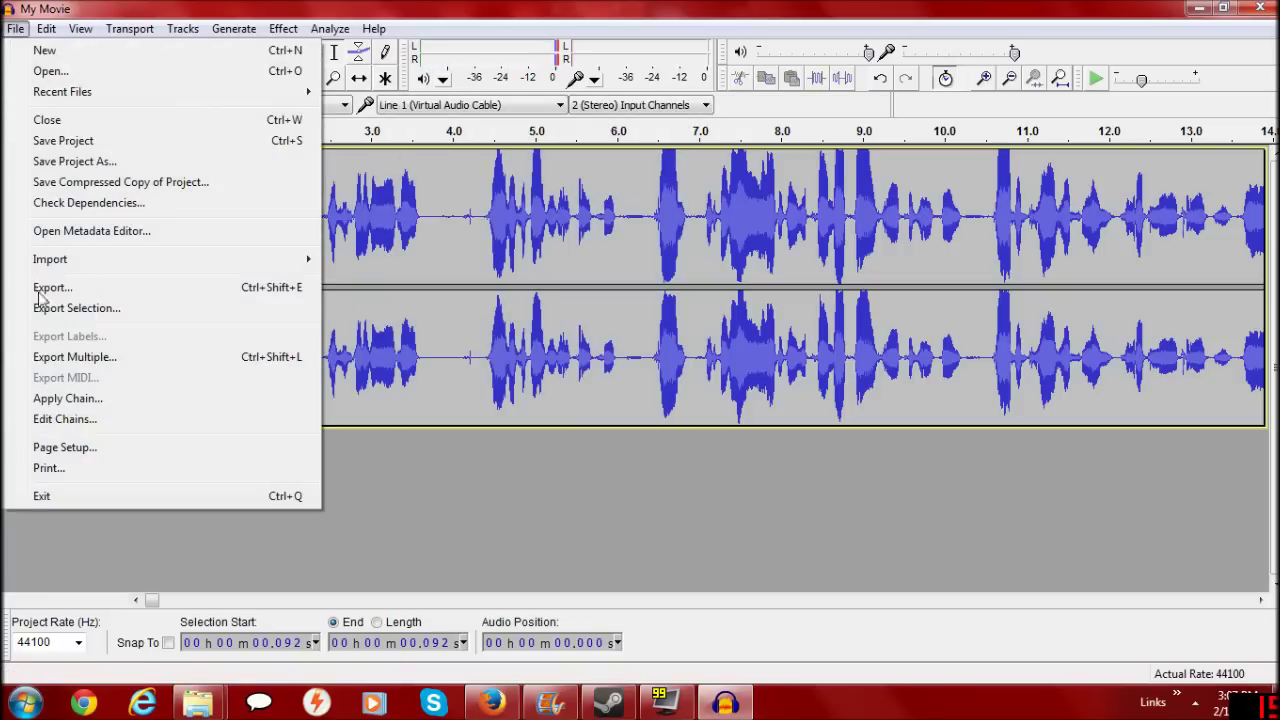
left_click(68, 292)
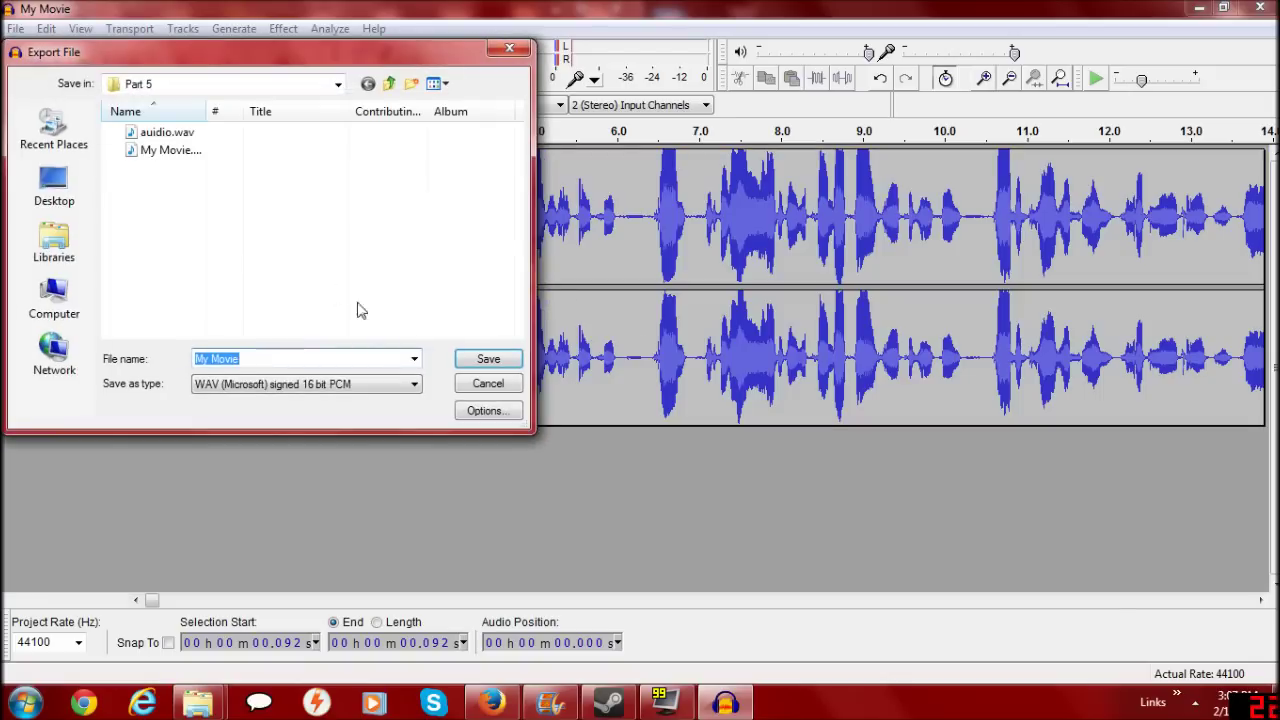
left_click(166, 132)
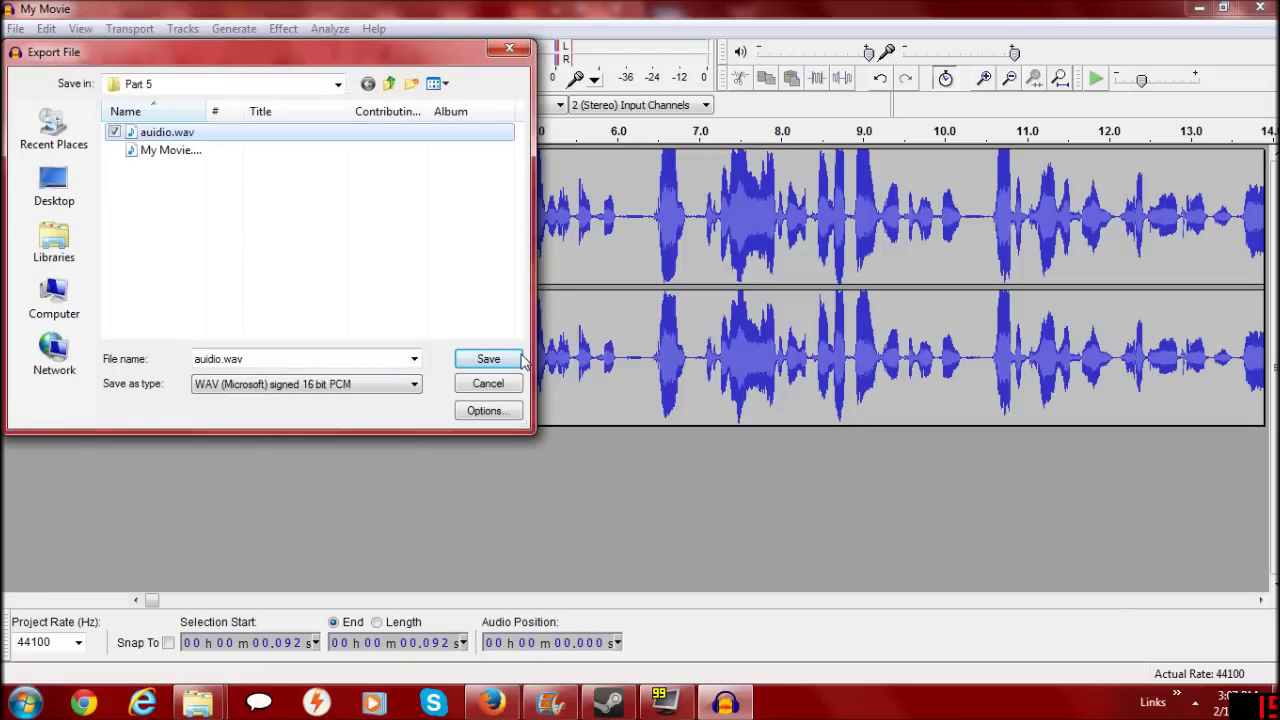
left_click(489, 360)
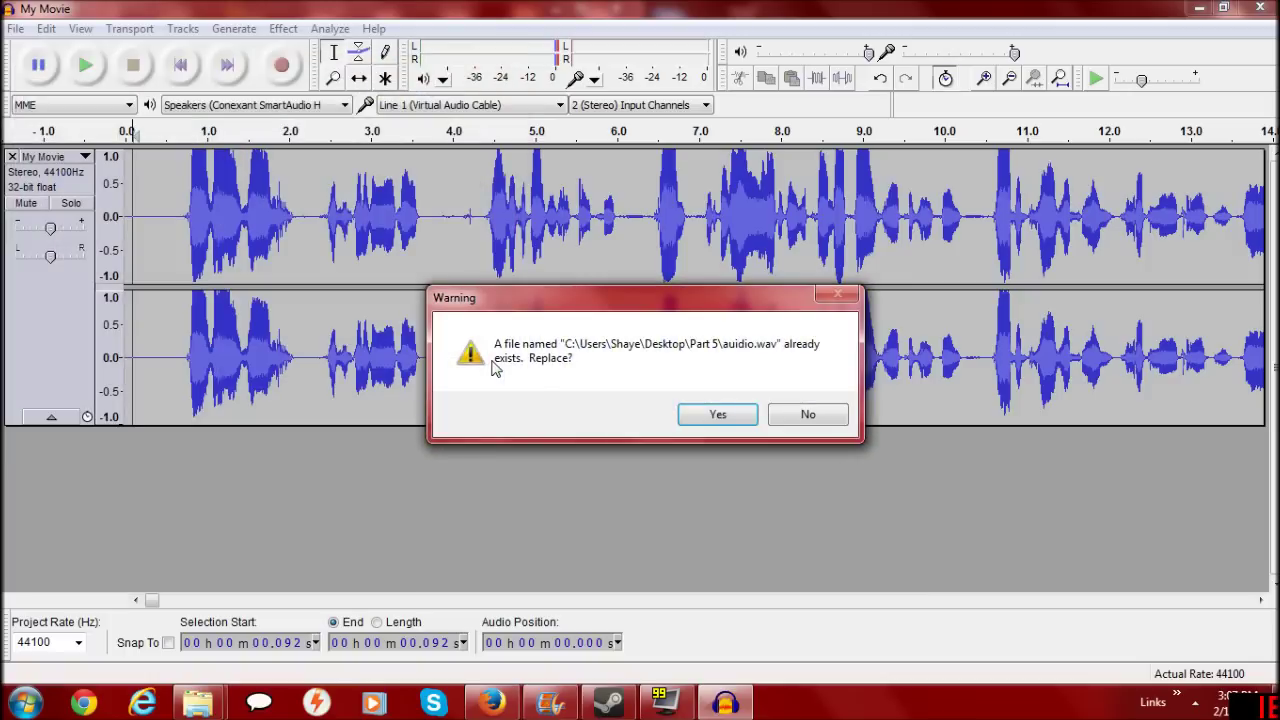
left_click(716, 415)
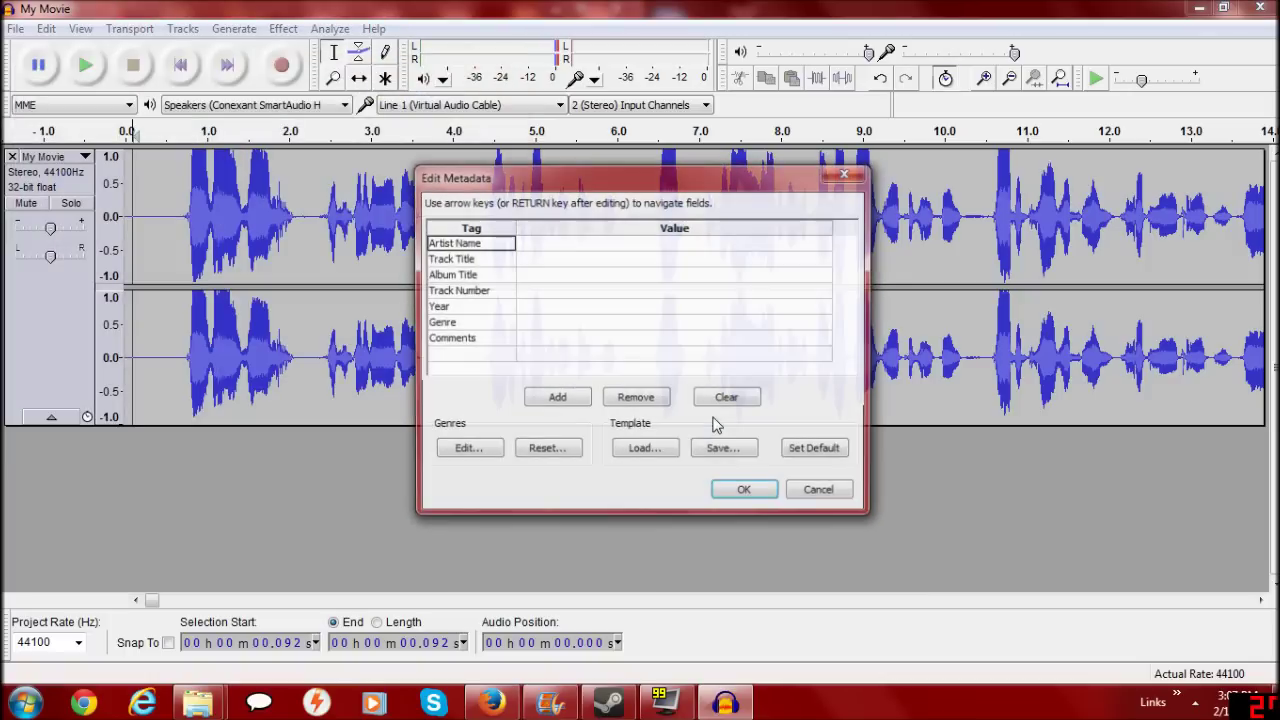
left_click(743, 489)
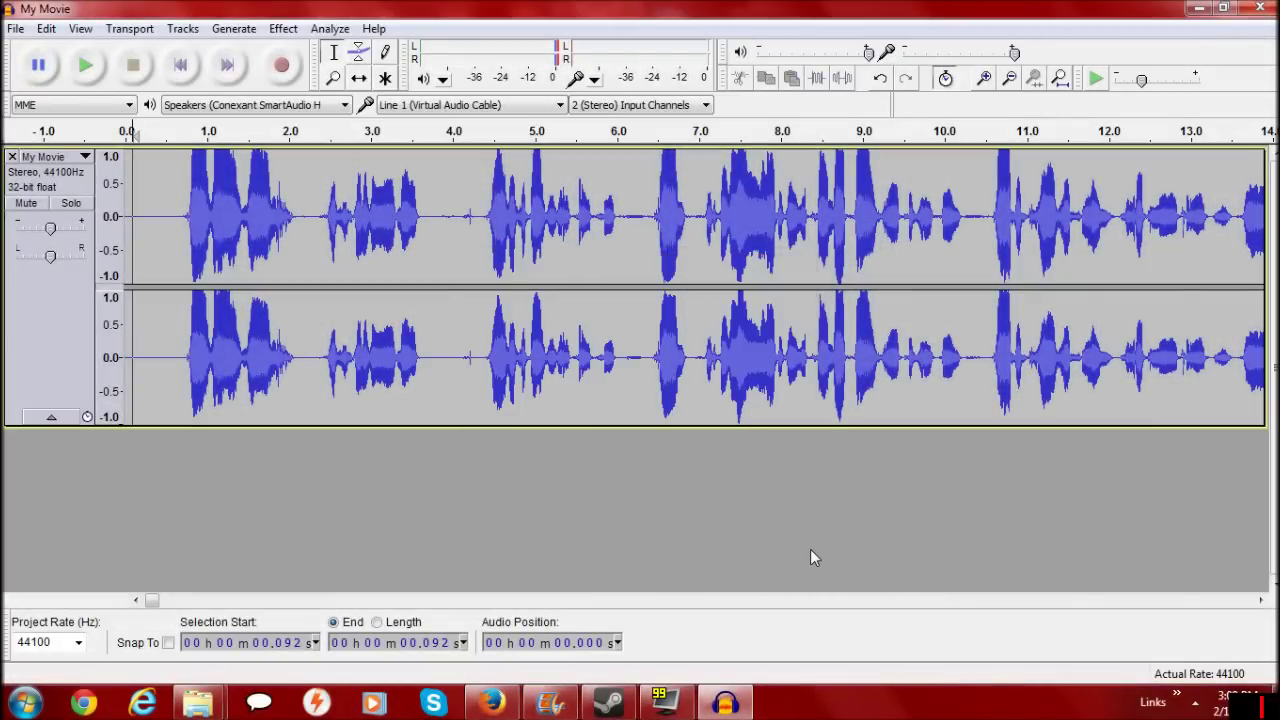
Switch to the Part 5 folder, maximize its window, and play auidio.wav in the media player to check the cleaned sound.
left_click(1212, 9)
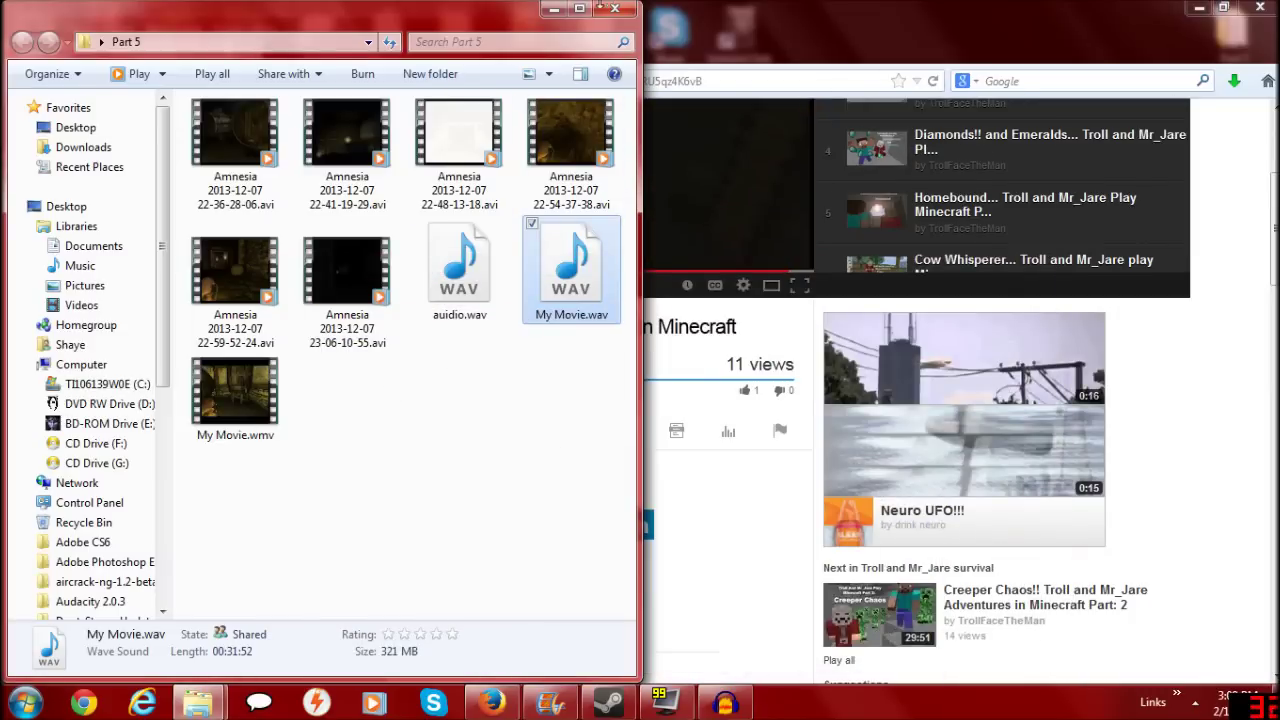
left_click(579, 8)
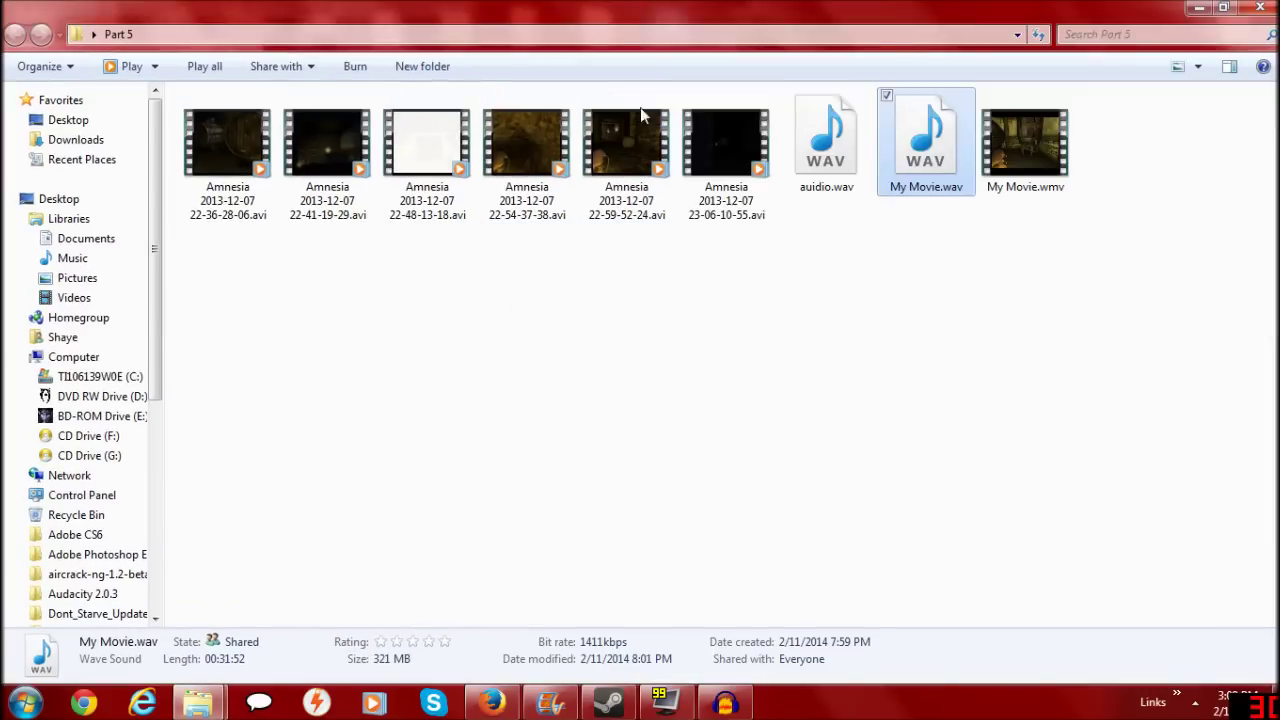
double_click(850, 172)
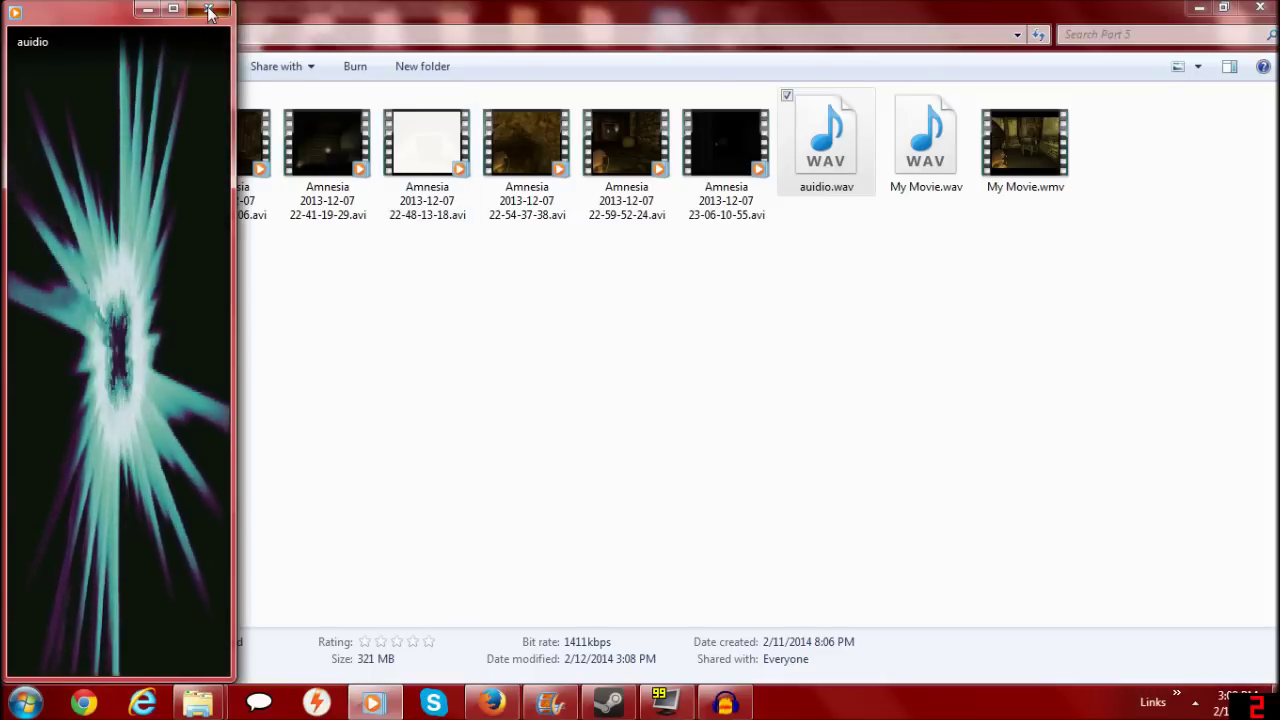
left_click(209, 12)
Play the original My Movie.wav for comparison, and close the media player.
left_click(970, 146)
double_click(974, 146)
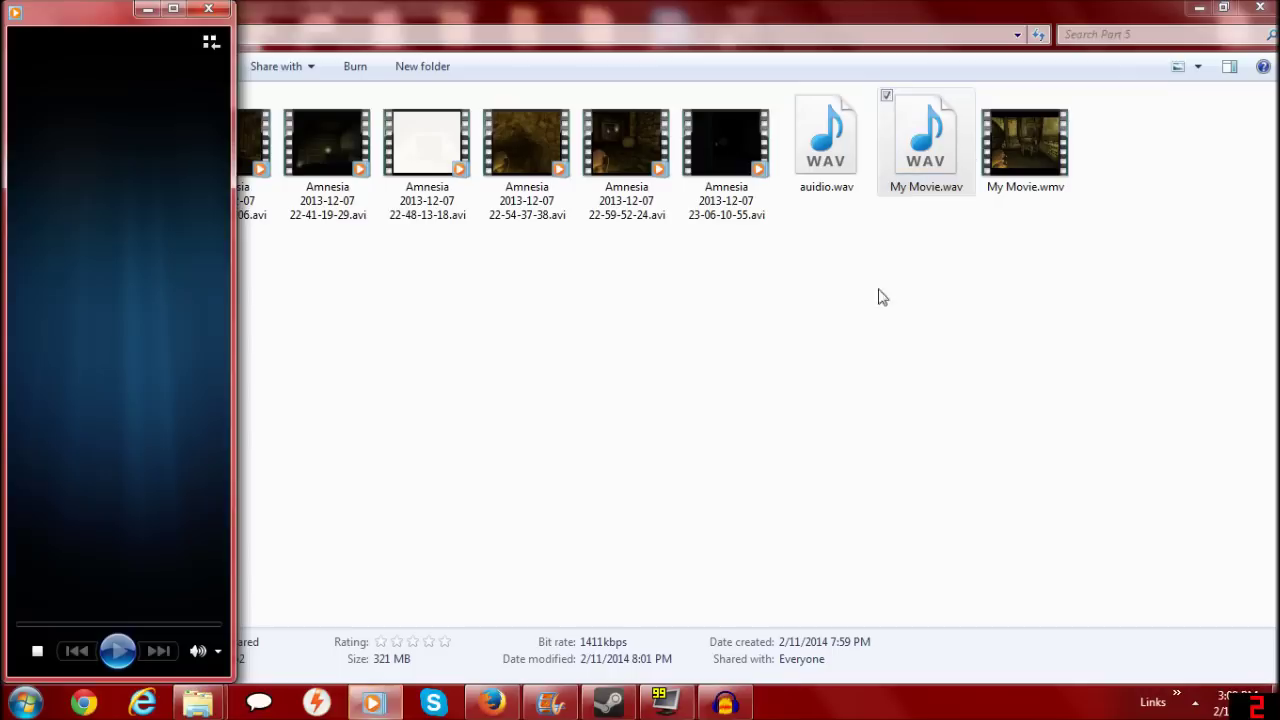
left_click(249, 337)
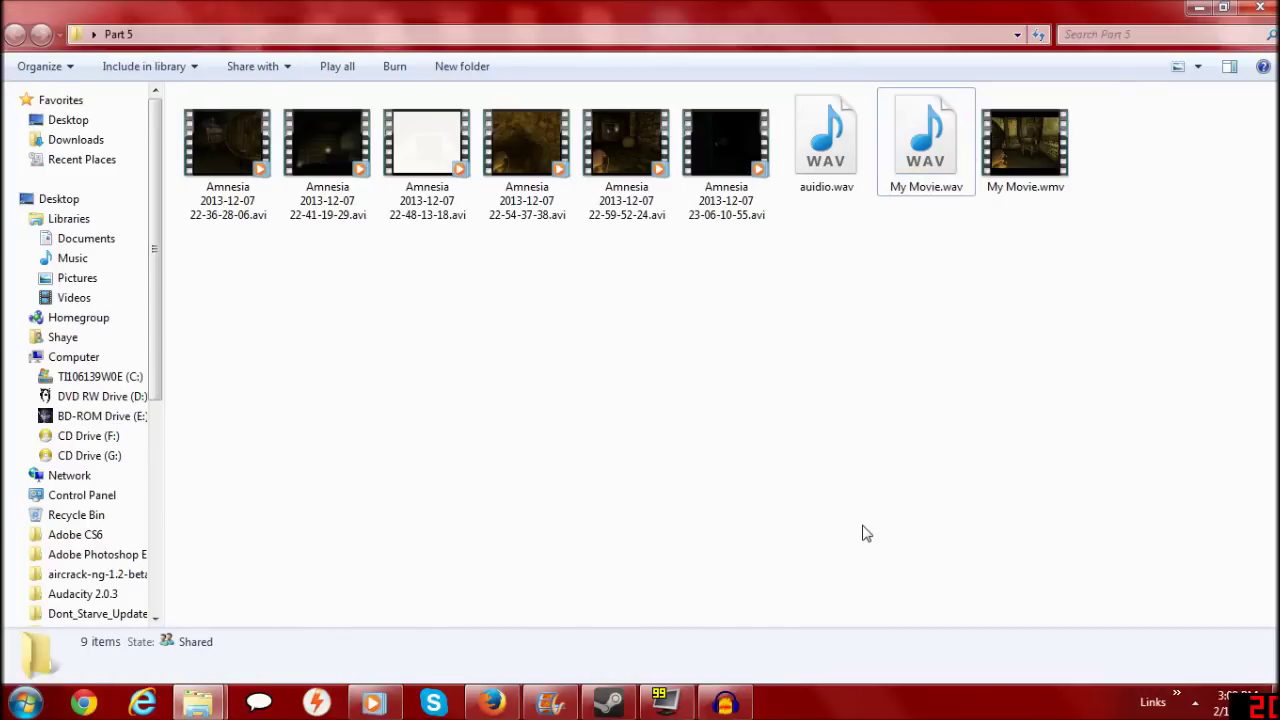
left_click(373, 703)
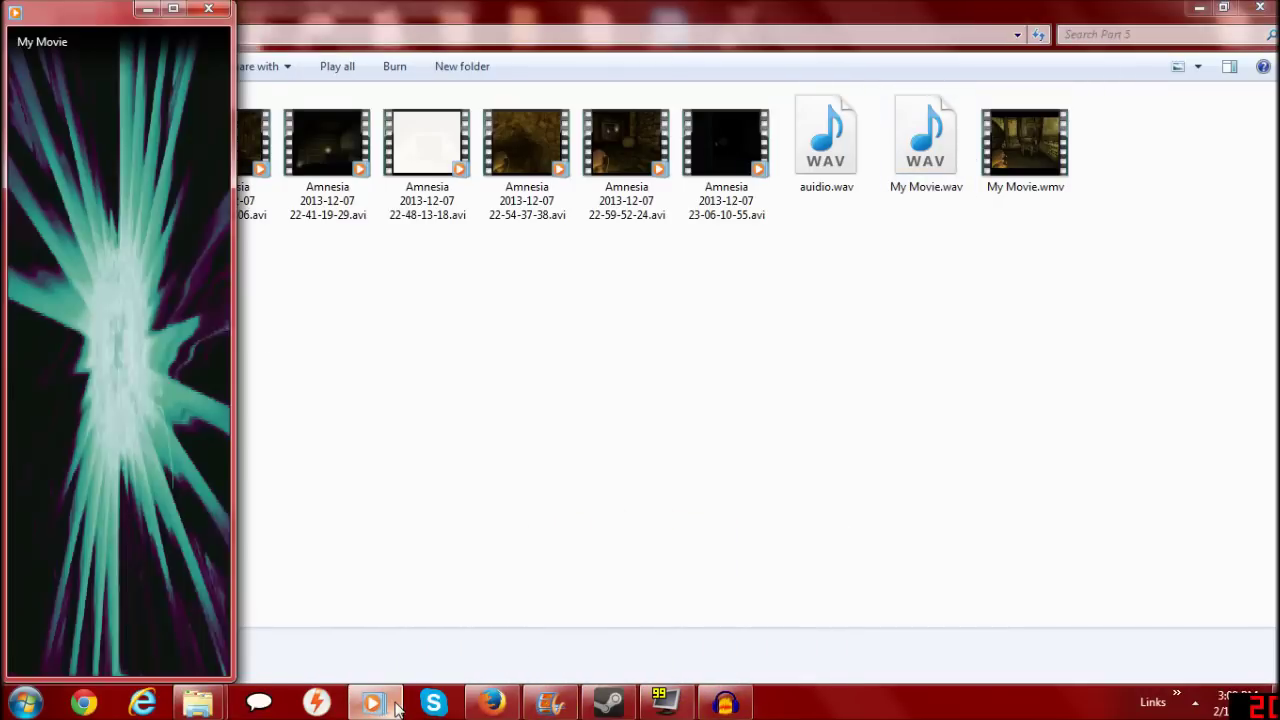
left_click(210, 8)
Arrange the Part 5 folder window and the Windows Live Movie Maker project side by side, with auidio.wav selected.
left_click(828, 155)
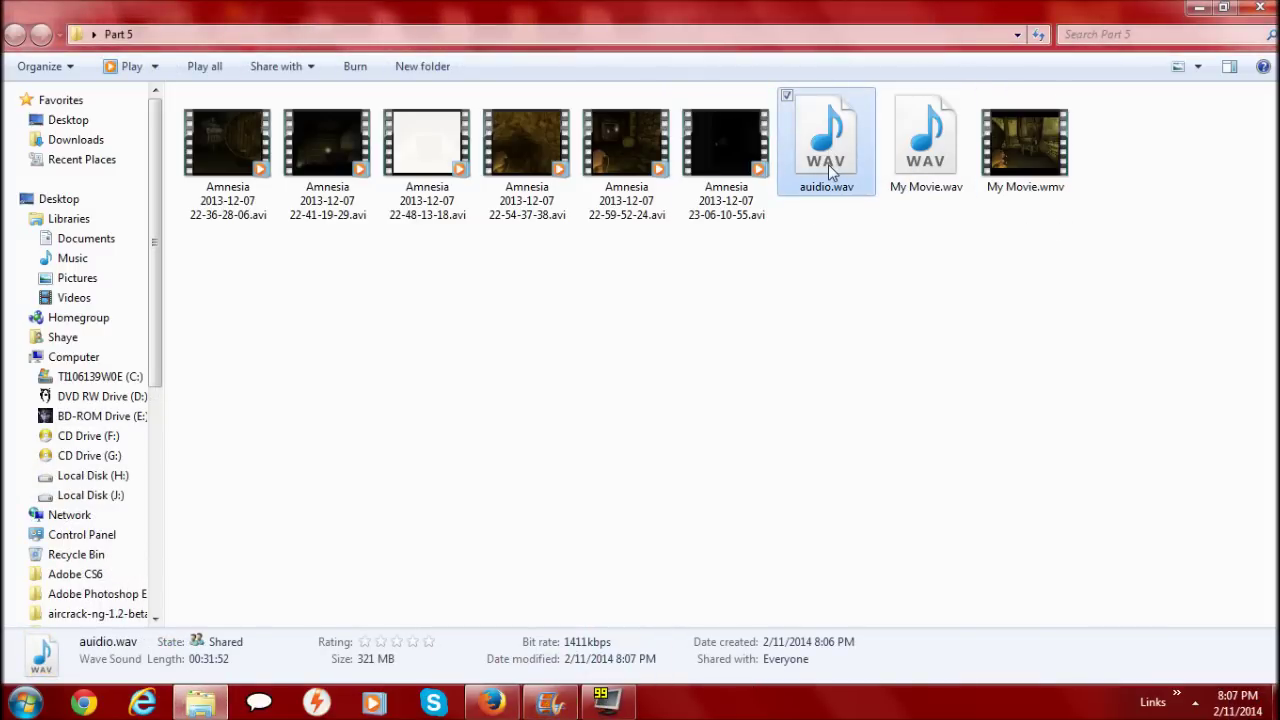
left_click(540, 703)
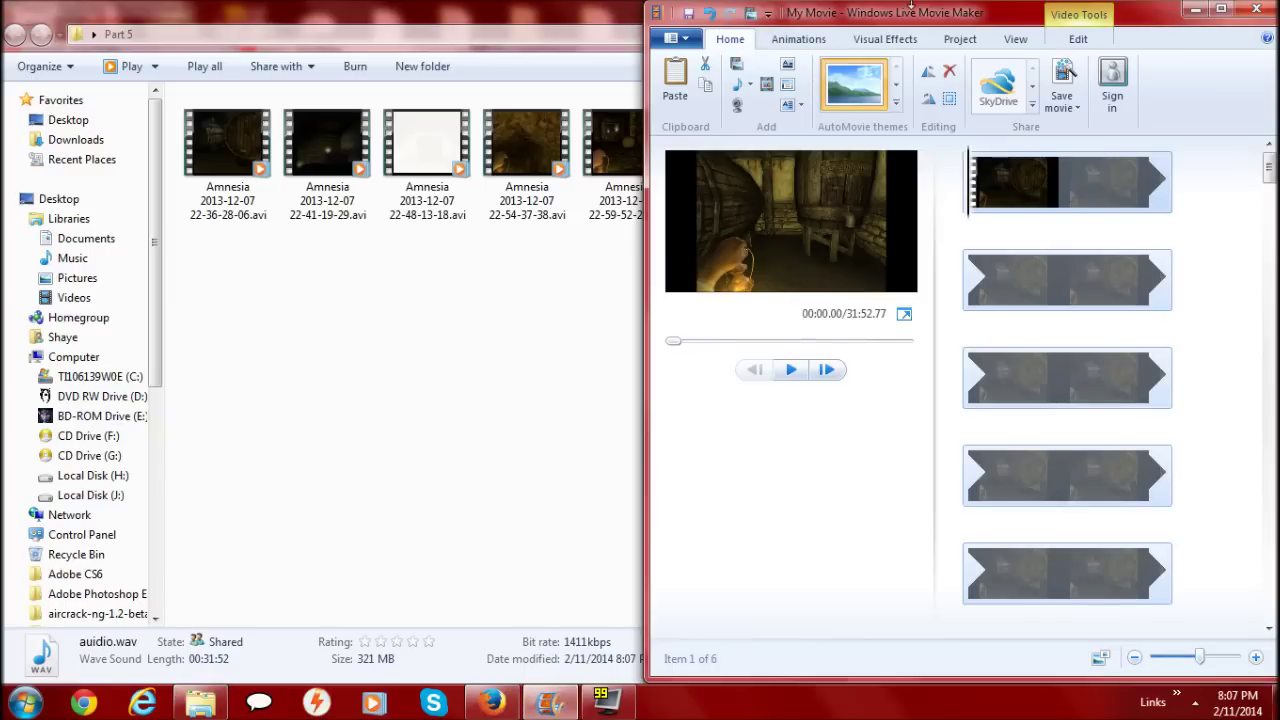
left_click_drag(920, 18, 775, 18)
double_click(400, 8)
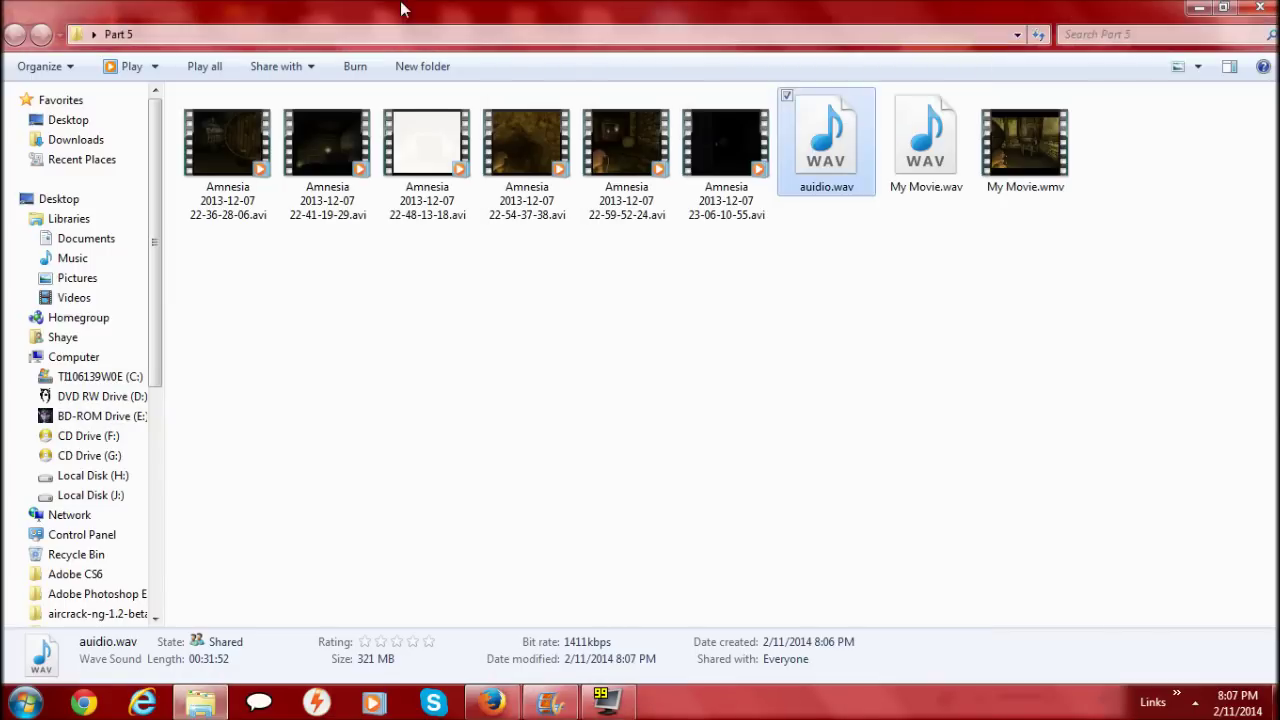
left_click(1224, 8)
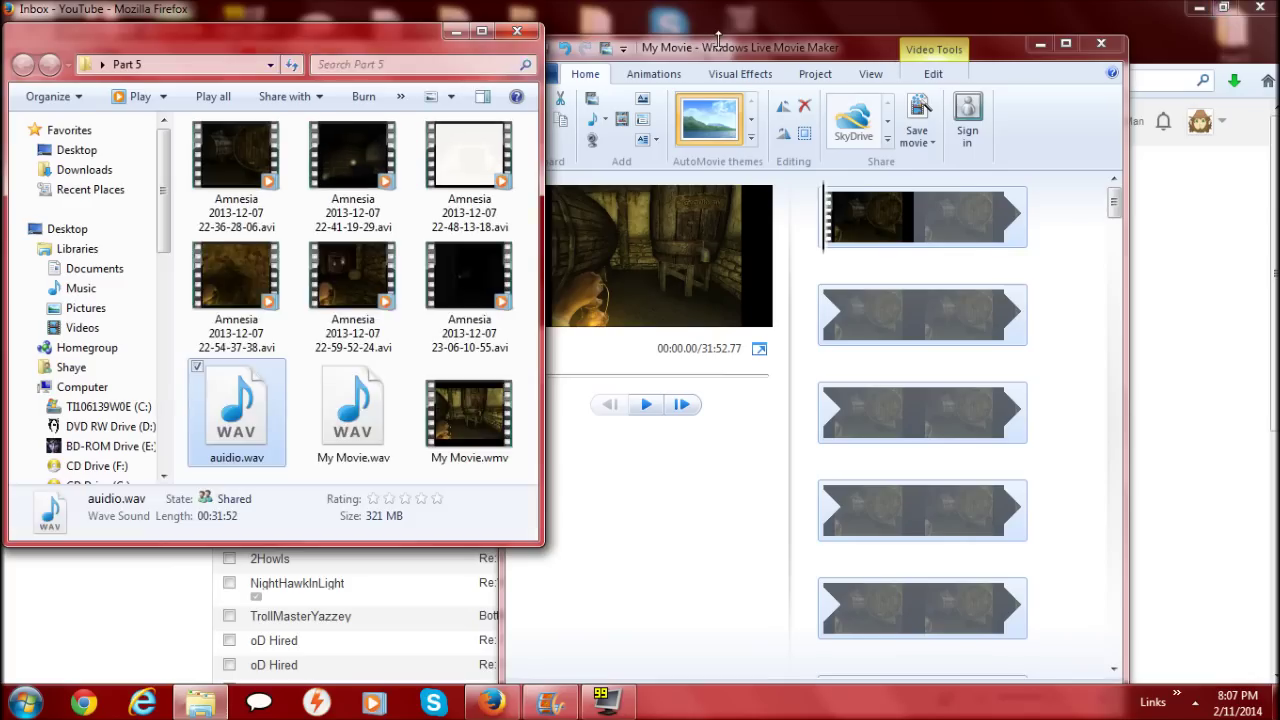
left_click_drag(730, 52, 1278, 50)
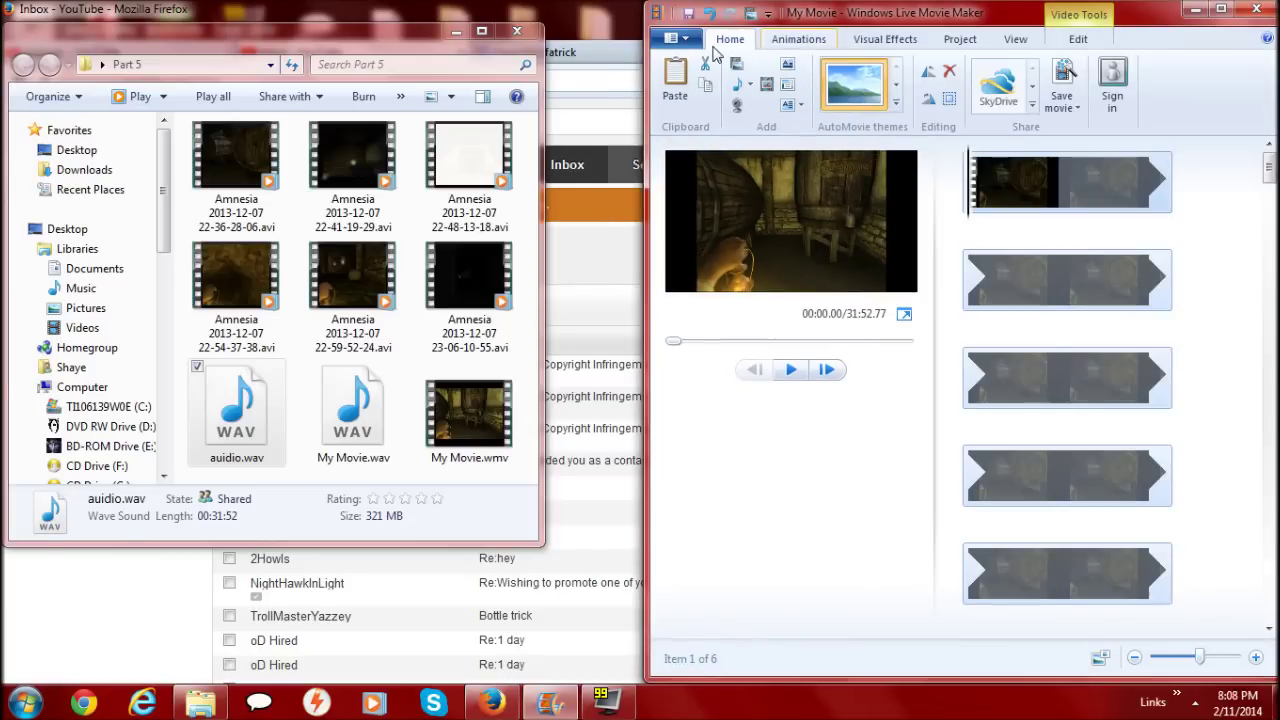
left_click_drag(170, 32, 0, 12)
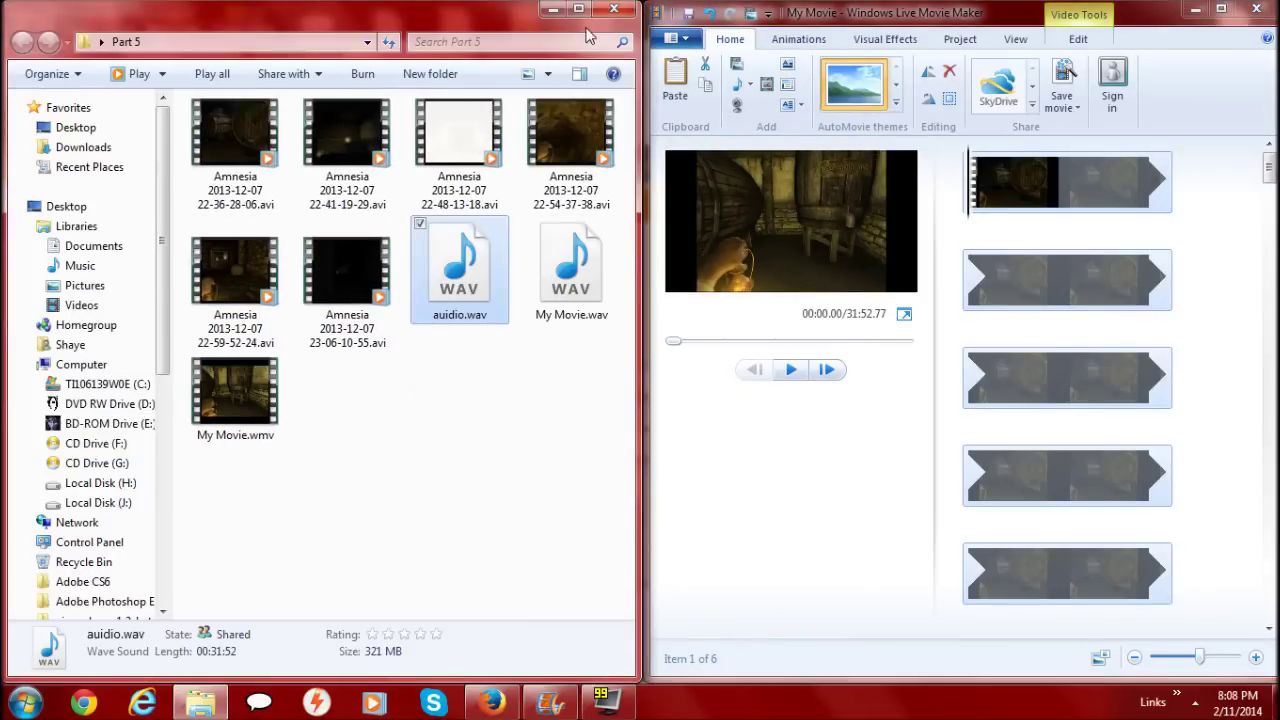
Add auidio.wav from the folder as music at the start of the movie, and preview about the first six seconds.
left_click(752, 88)
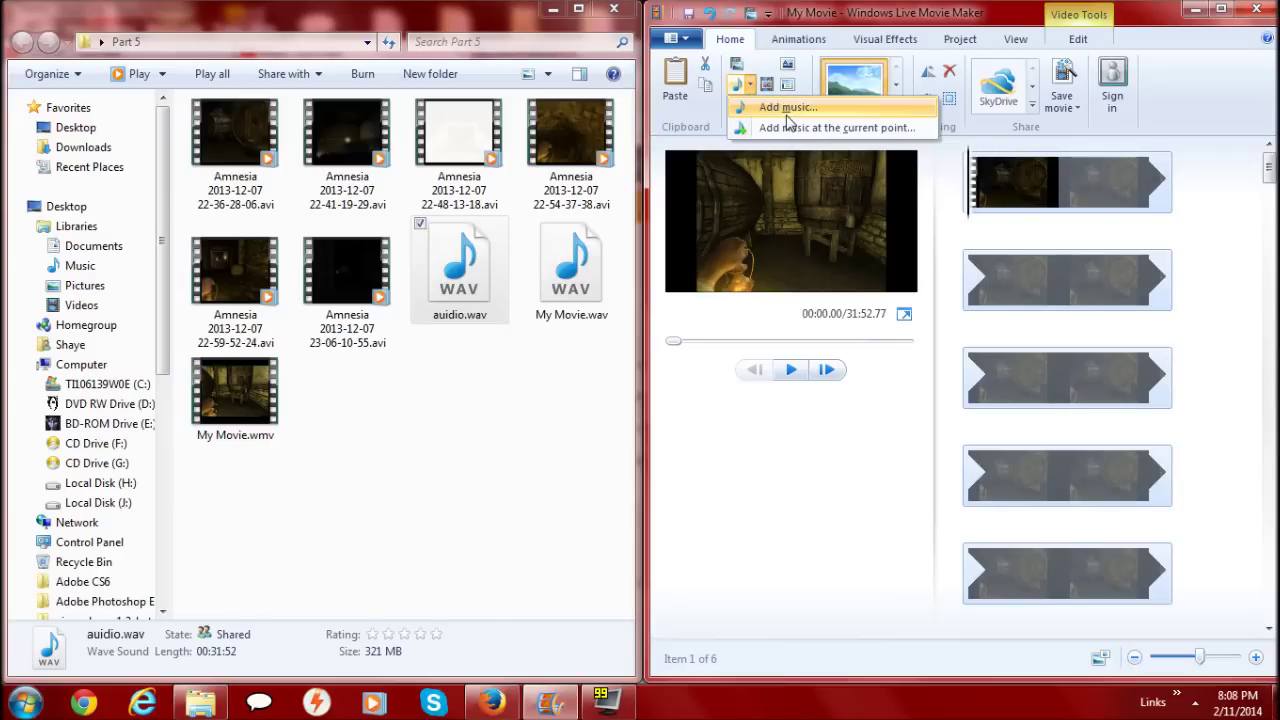
left_click(363, 466)
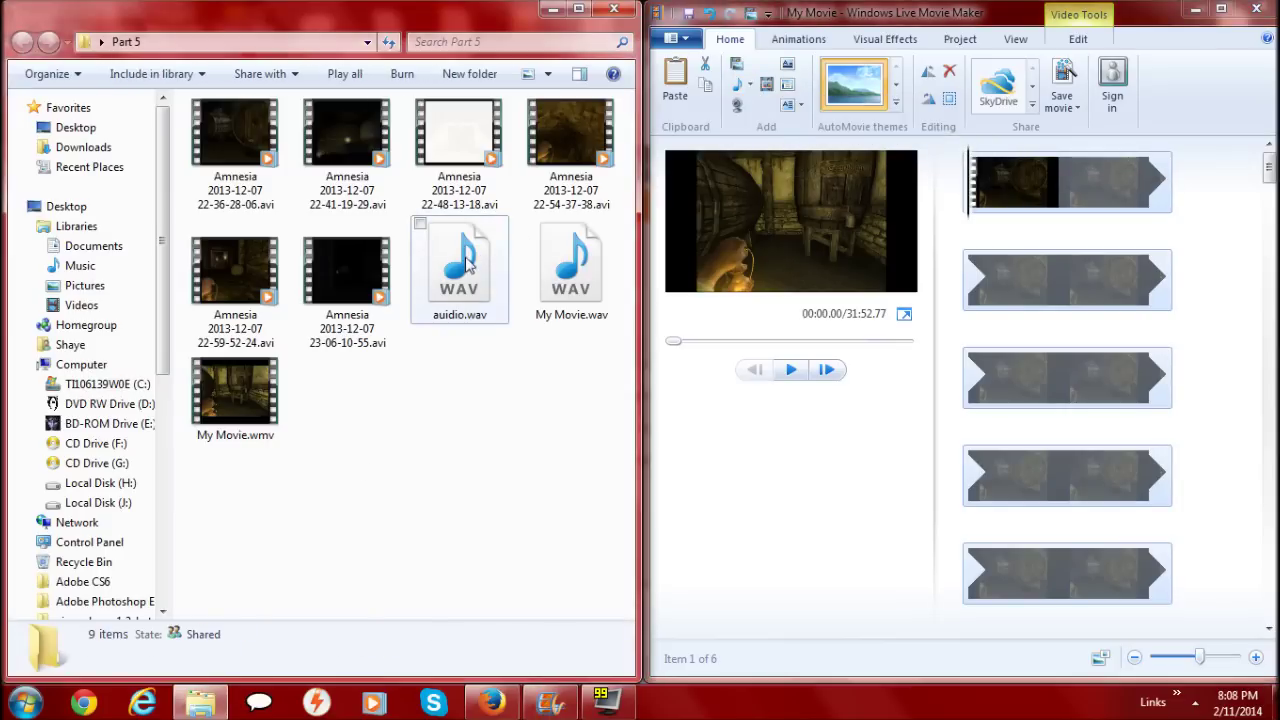
left_click_drag(567, 218, 986, 205)
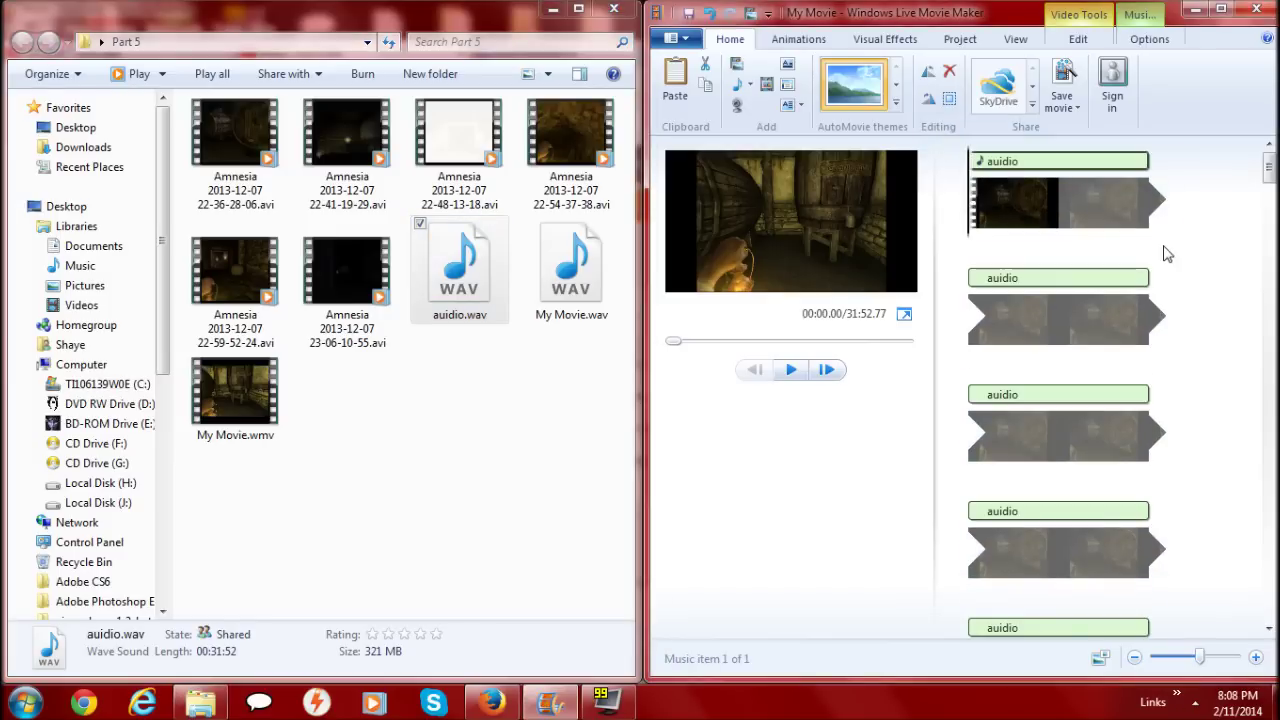
left_click(788, 371)
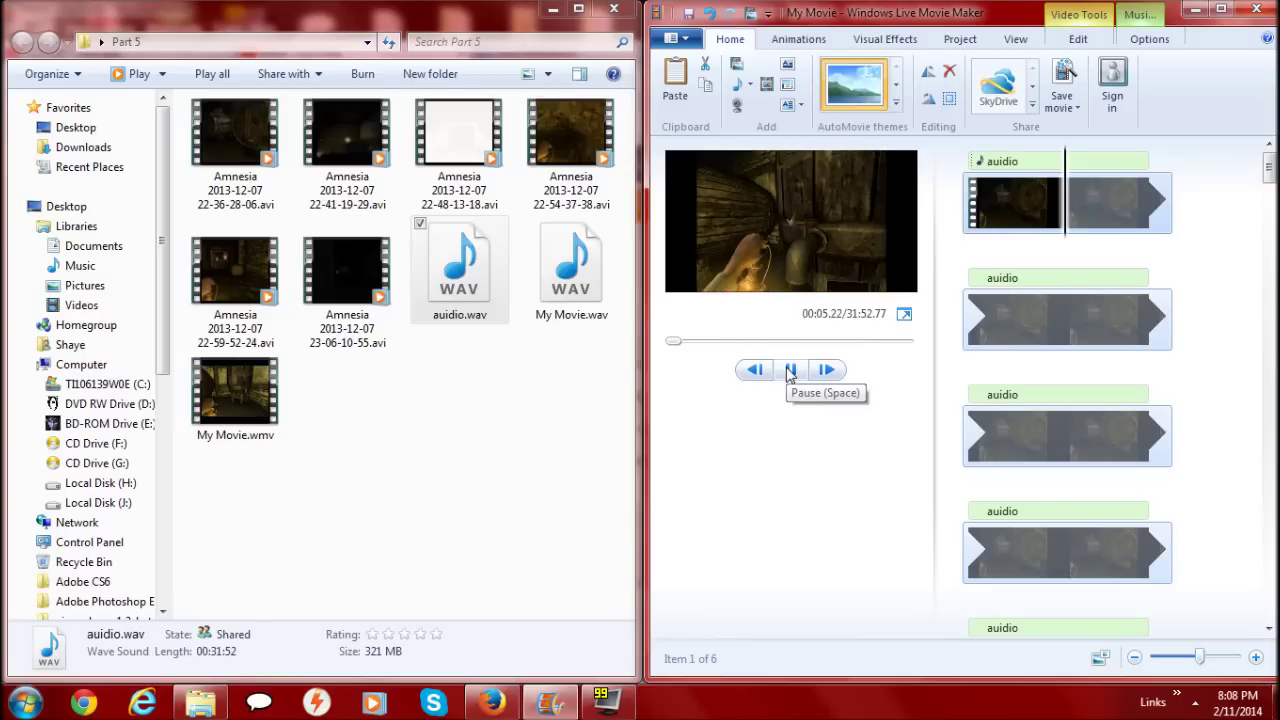
left_click(790, 371)
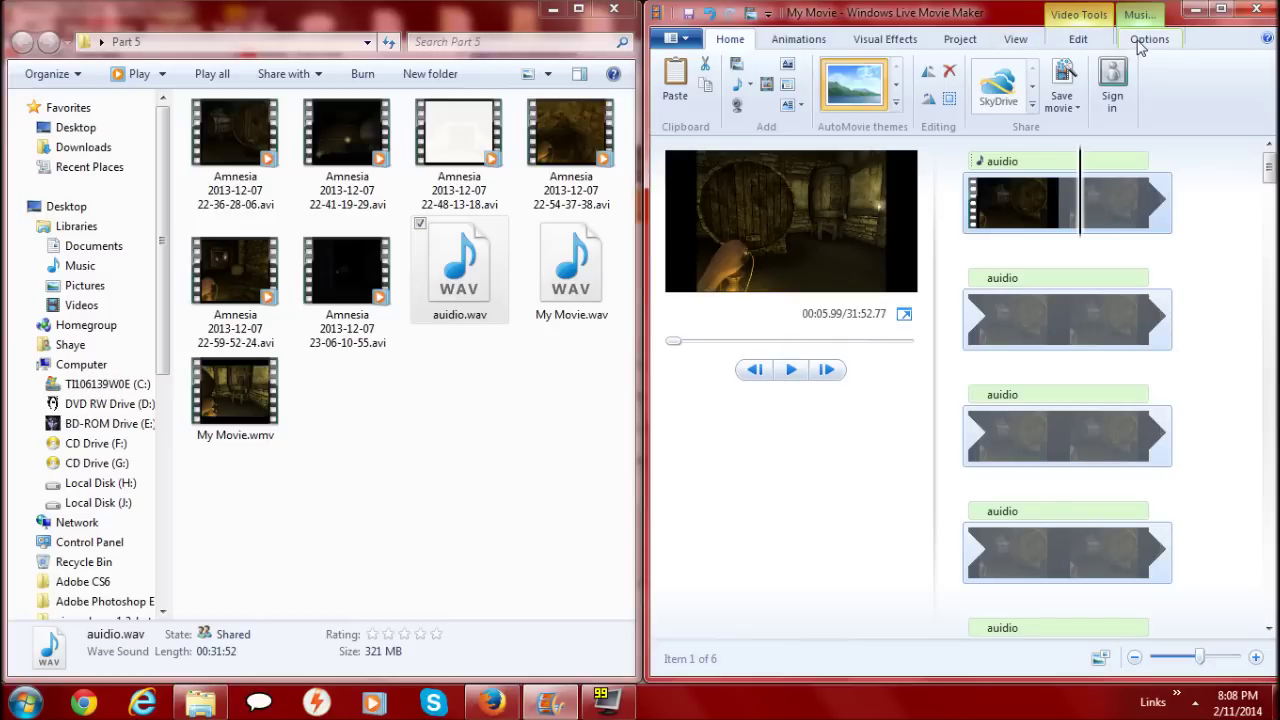
Mute the first clip's original video sound, and preview the movie for a few seconds to check the result.
left_click(1076, 40)
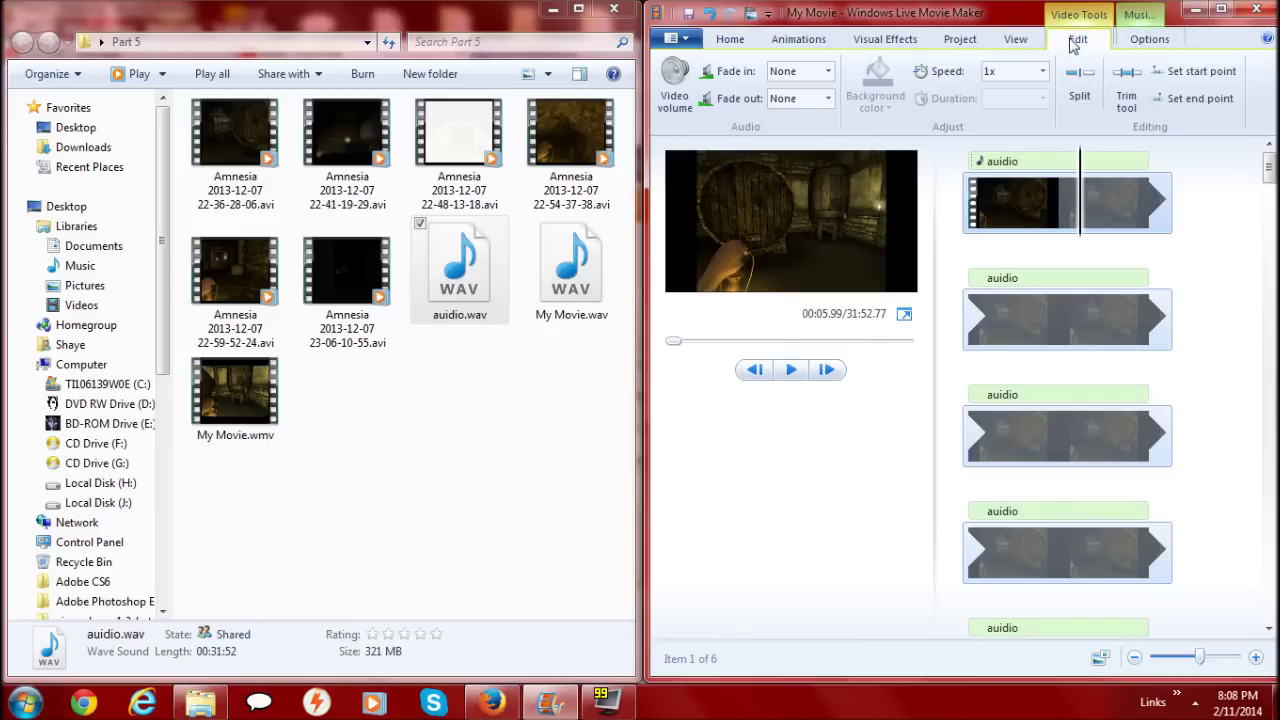
left_click(675, 88)
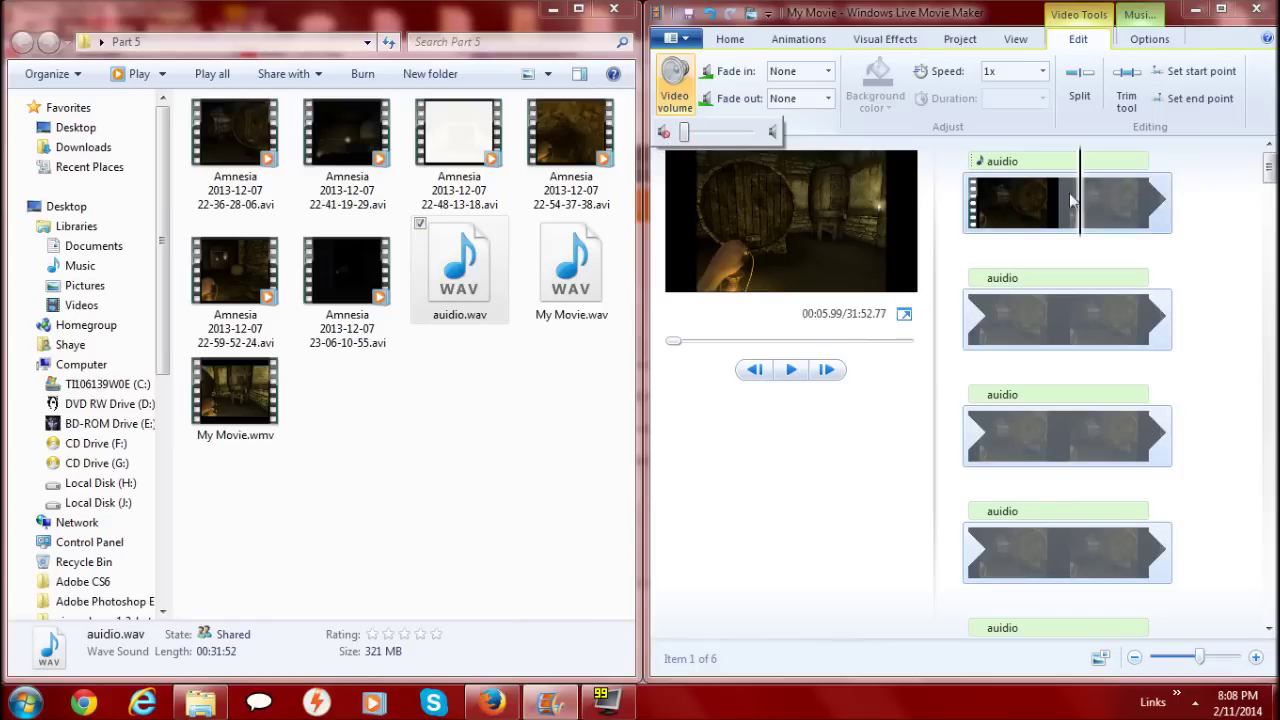
left_click(790, 378)
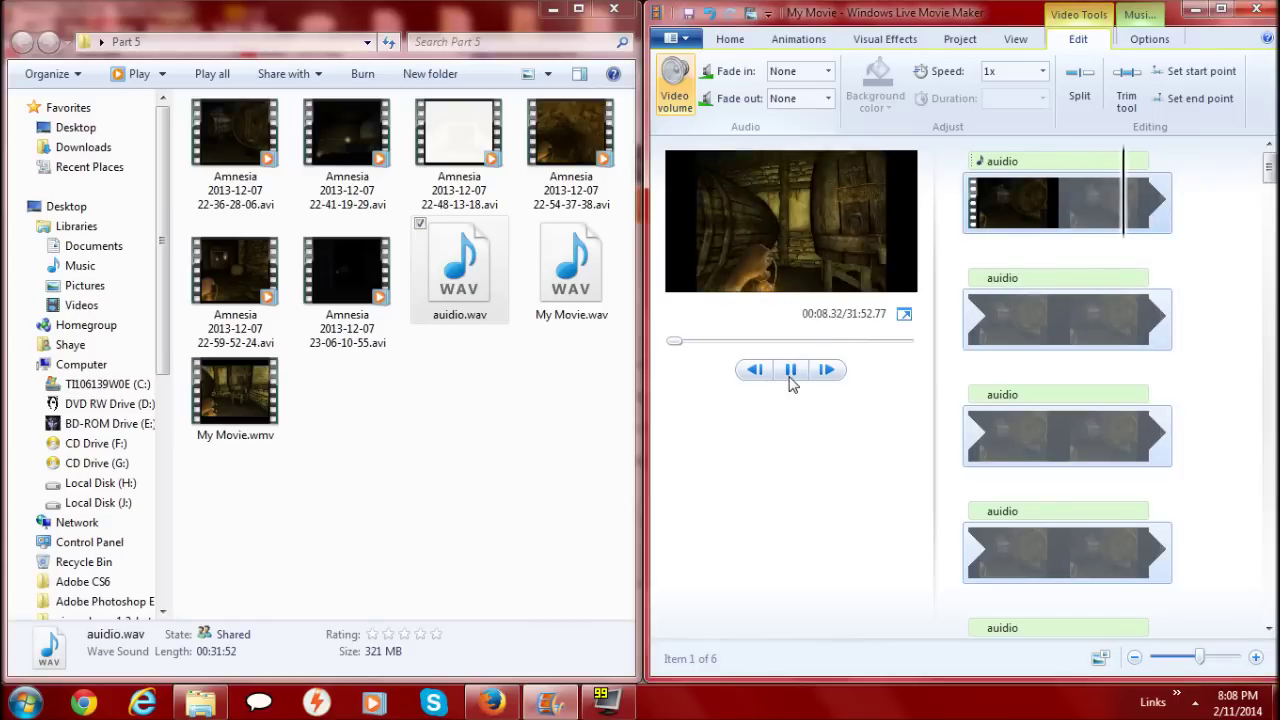
left_click(790, 372)
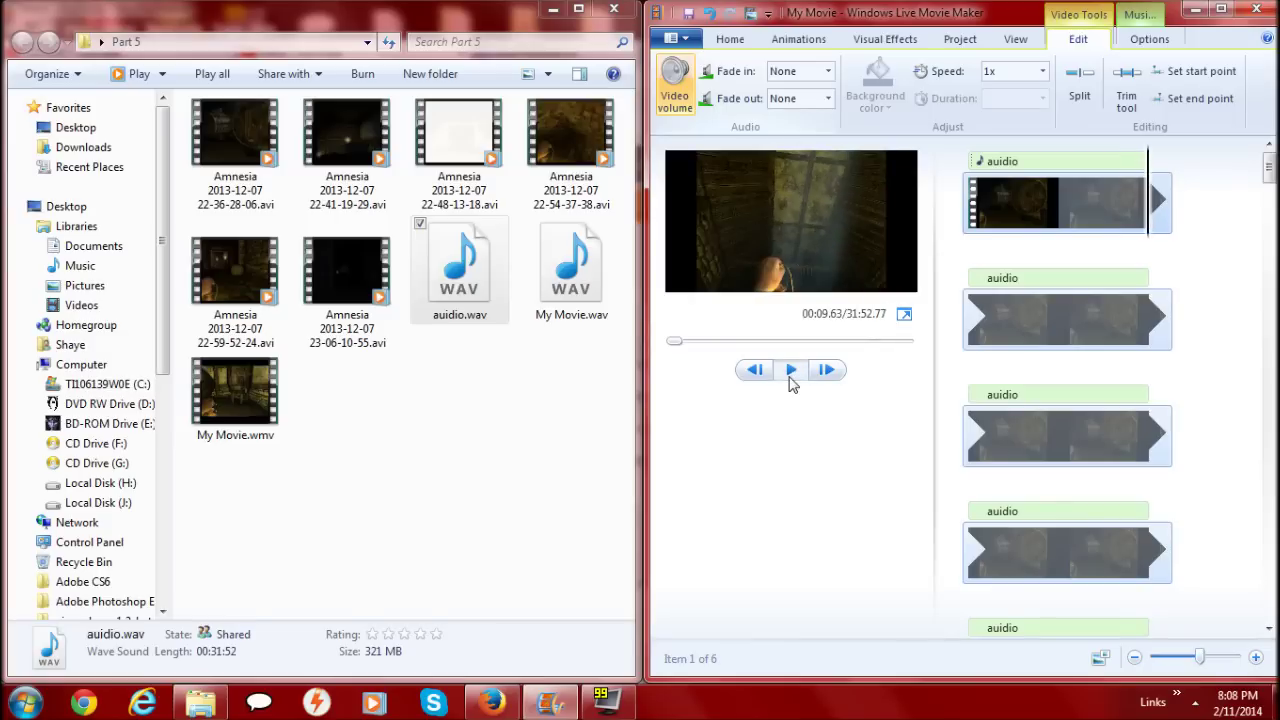
left_click(791, 382)
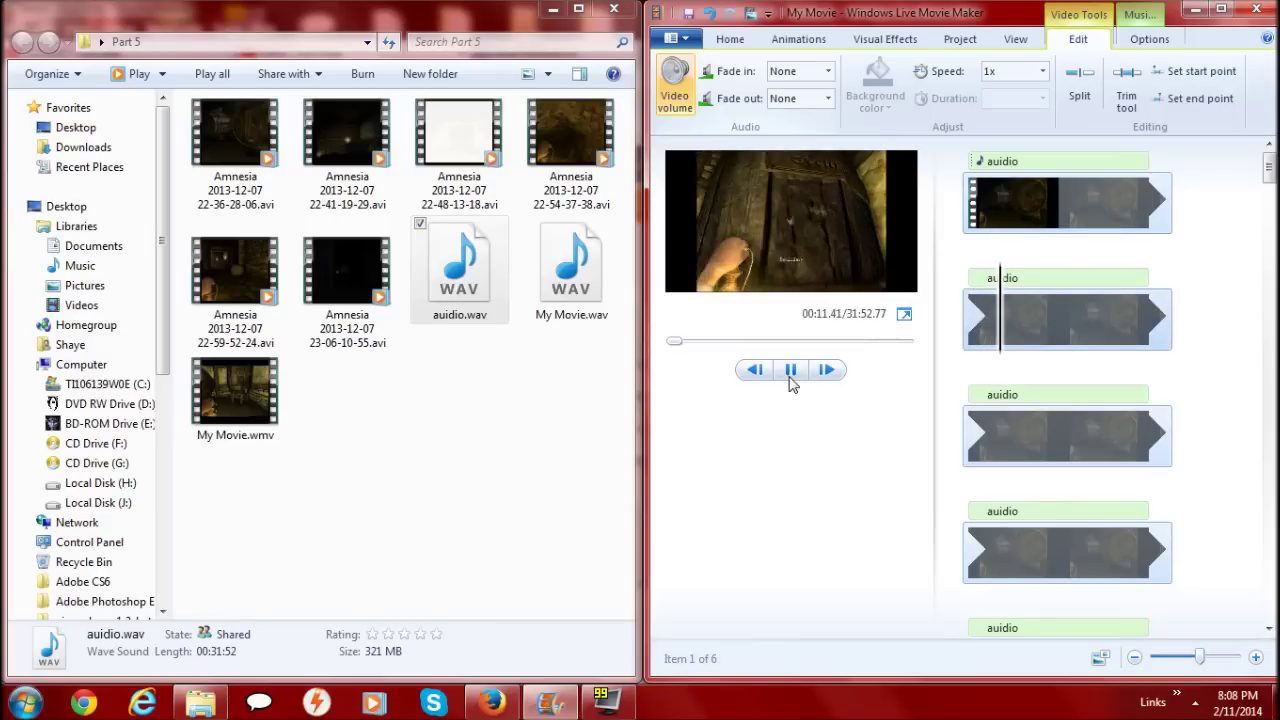
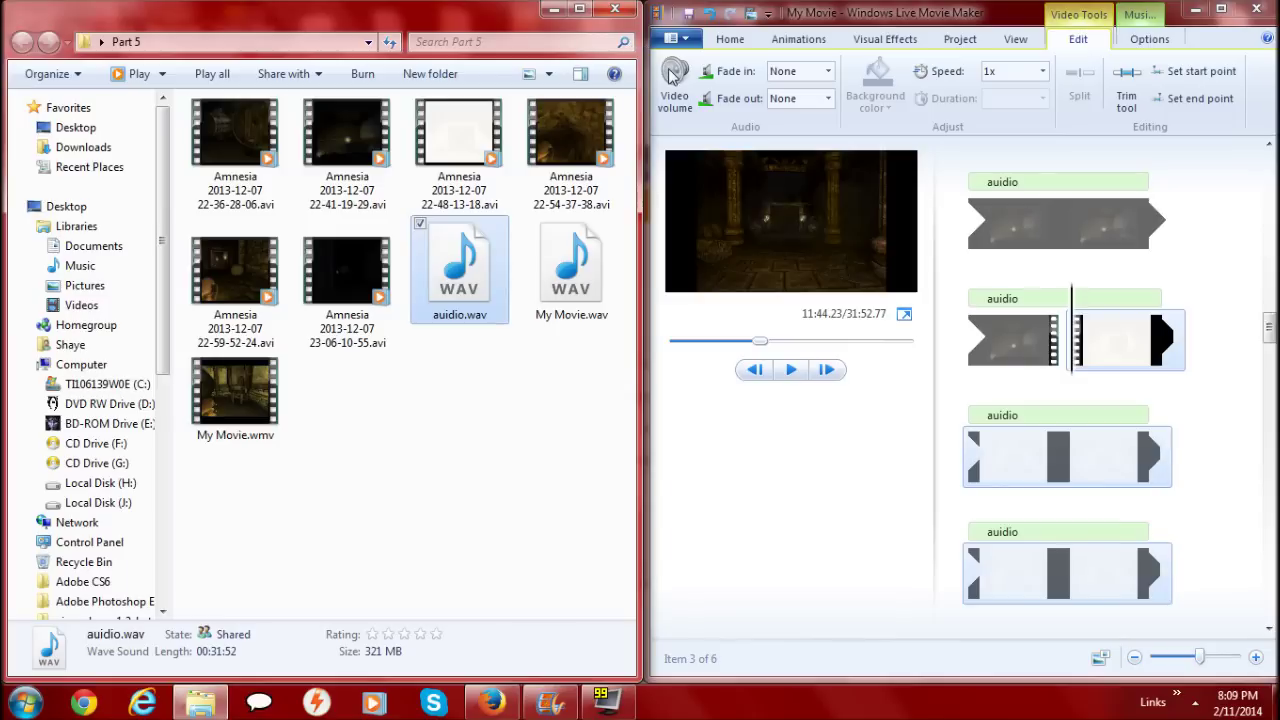
Mute the original video sound of the third and fourth clips so that only the auidio track plays.
left_click(675, 95)
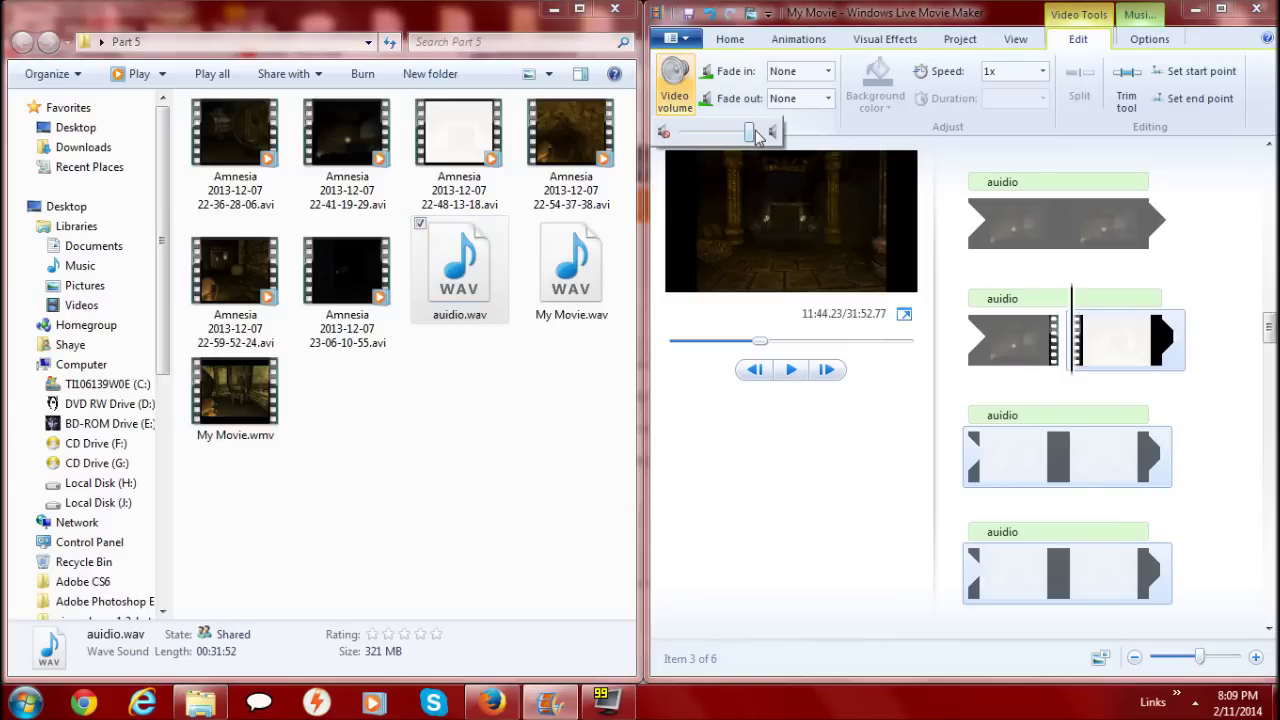
left_click_drag(752, 132, 684, 132)
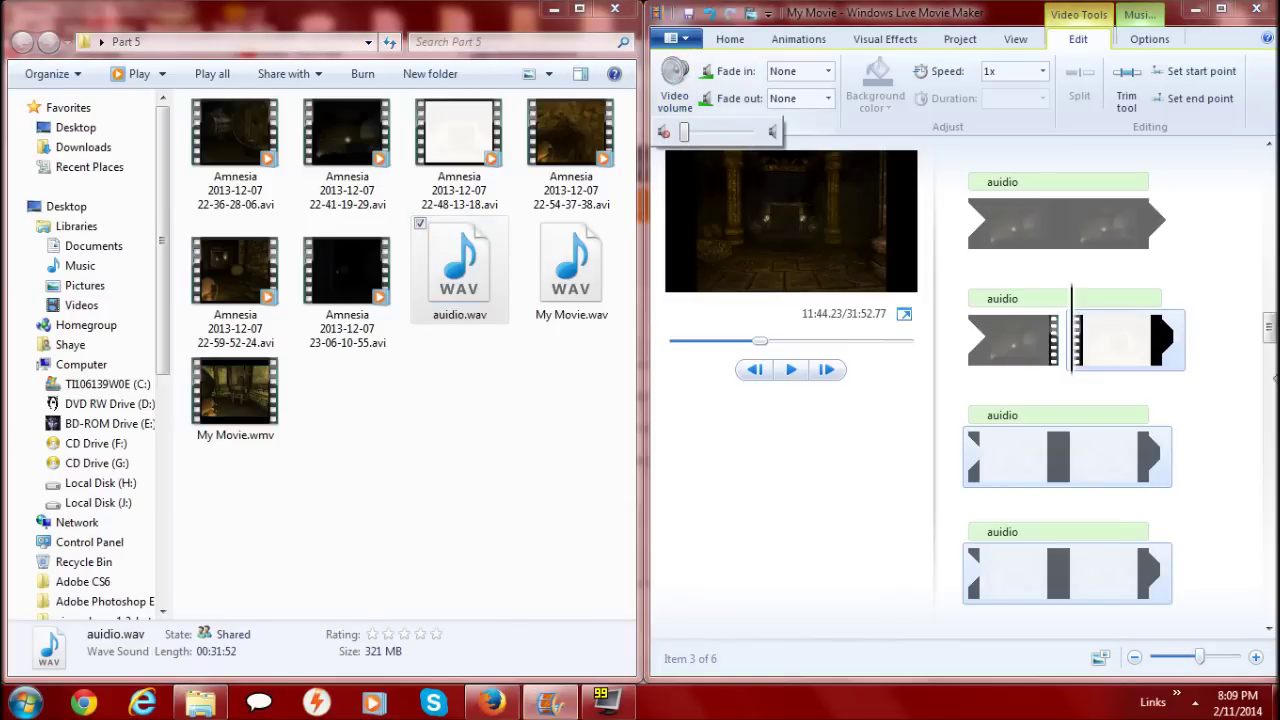
left_click_drag(1268, 340, 1271, 418)
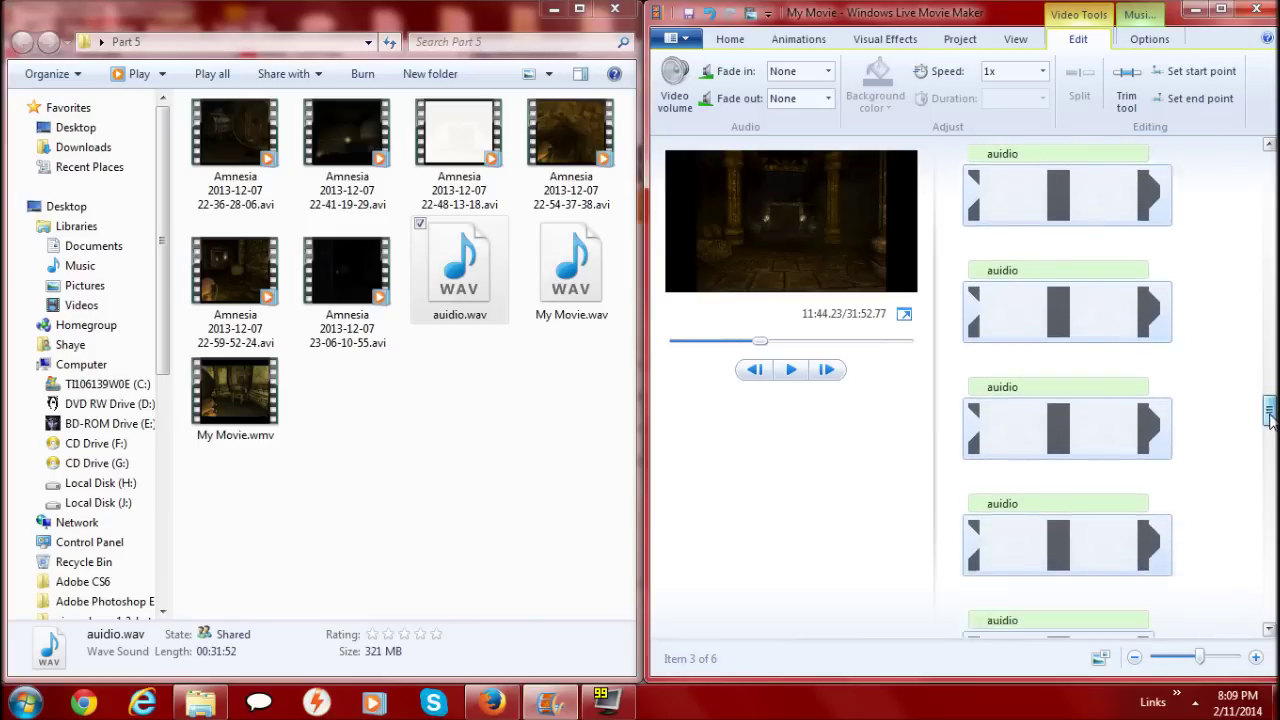
left_click(1022, 262)
left_click(675, 82)
left_click_drag(752, 134, 684, 134)
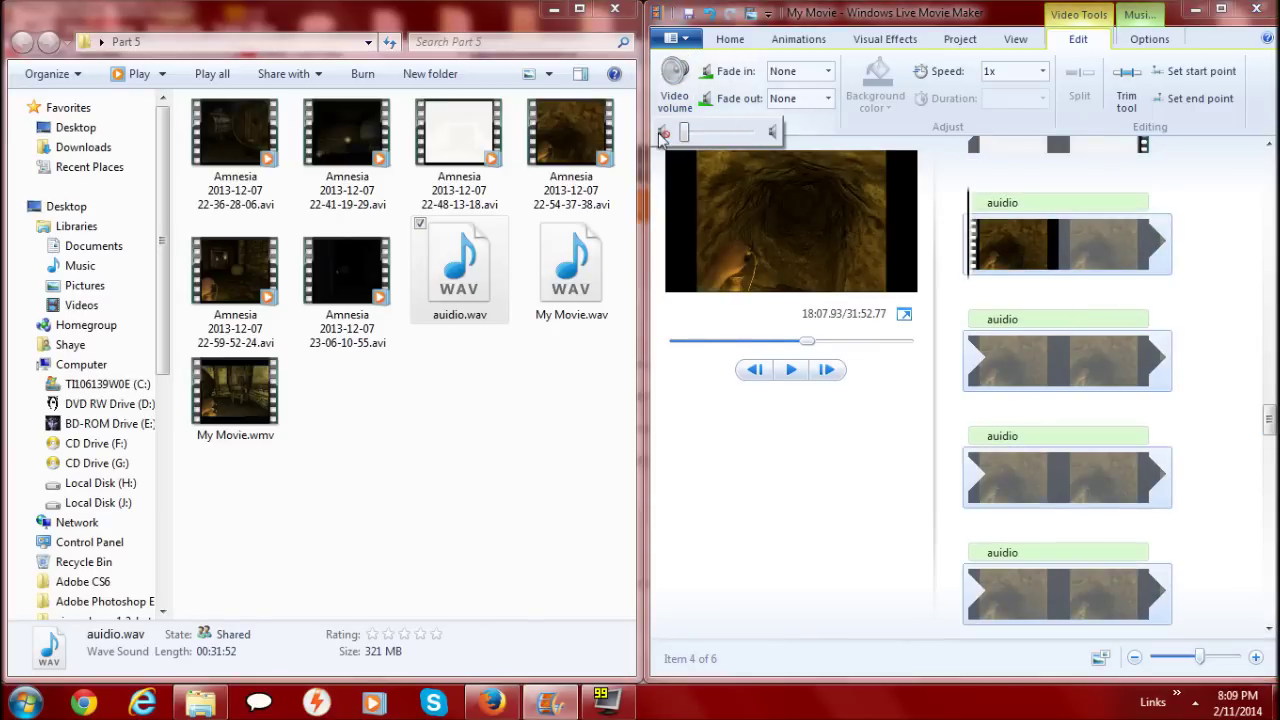
Mute the original video sound of the fifth and sixth clips.
left_click_drag(1271, 426, 1271, 490)
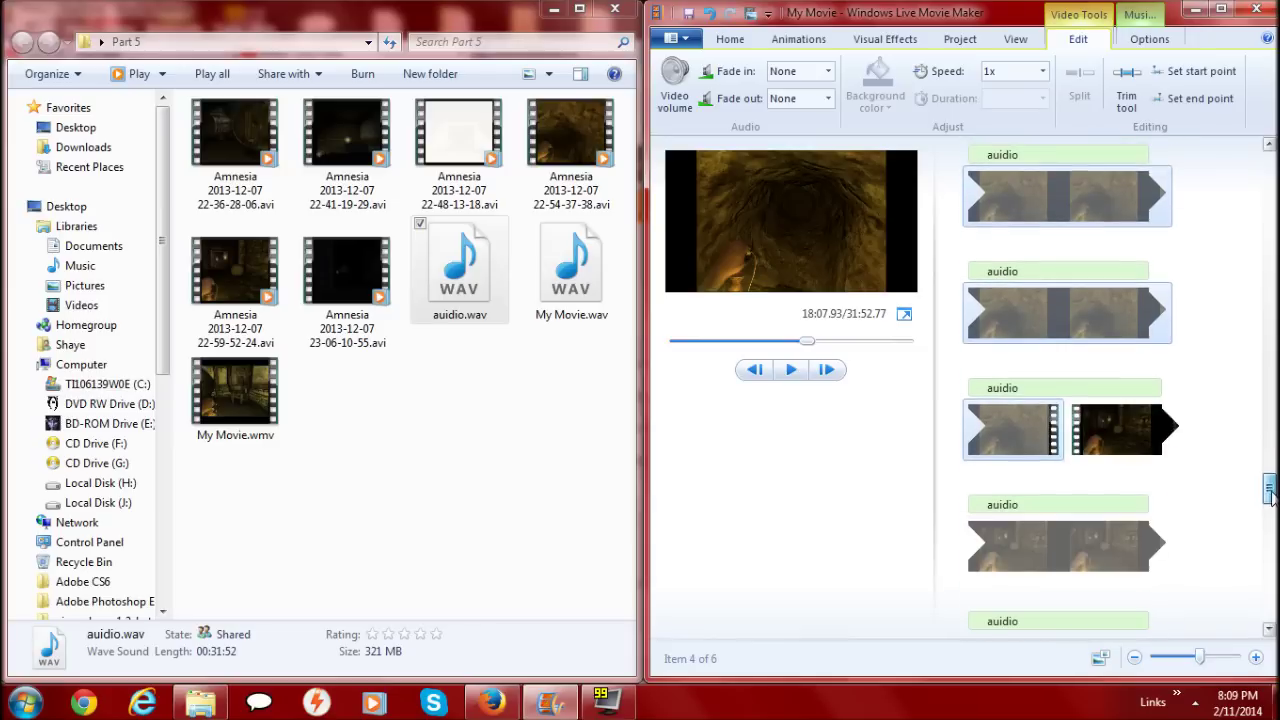
left_click(1129, 430)
left_click(675, 80)
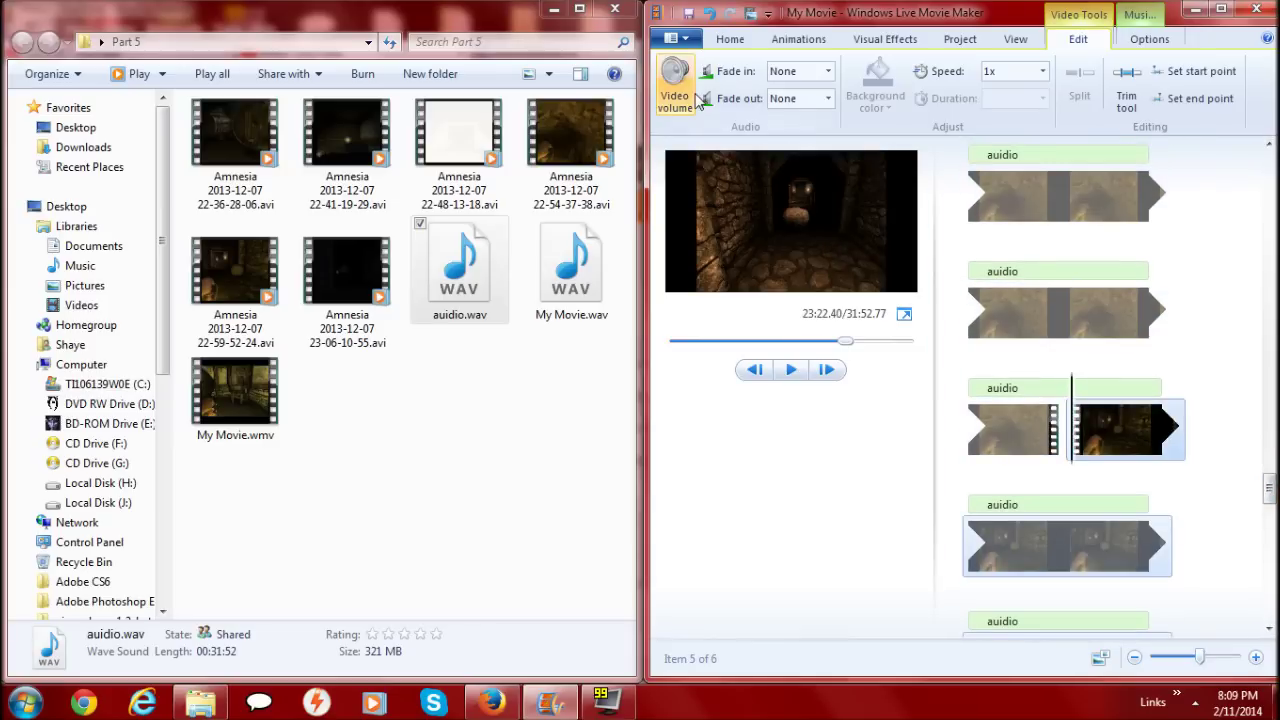
left_click_drag(684, 132, 748, 133)
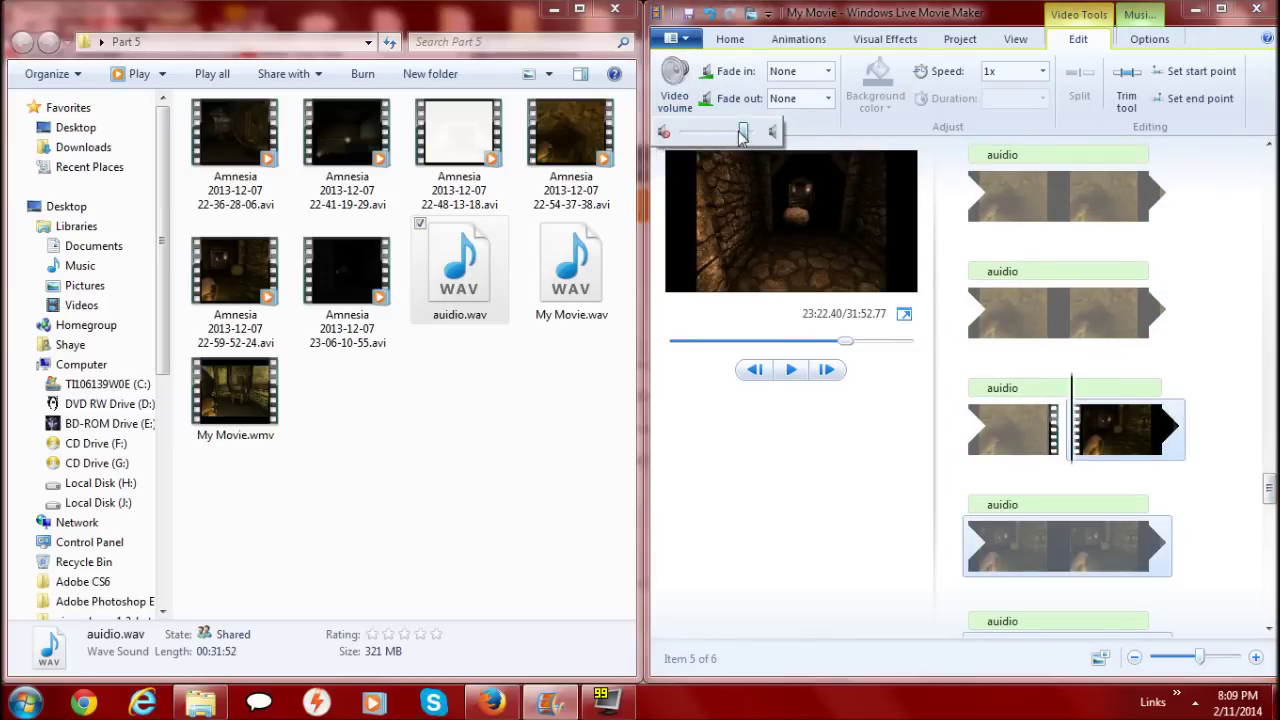
left_click(1270, 490)
left_click_drag(1270, 490, 1270, 586)
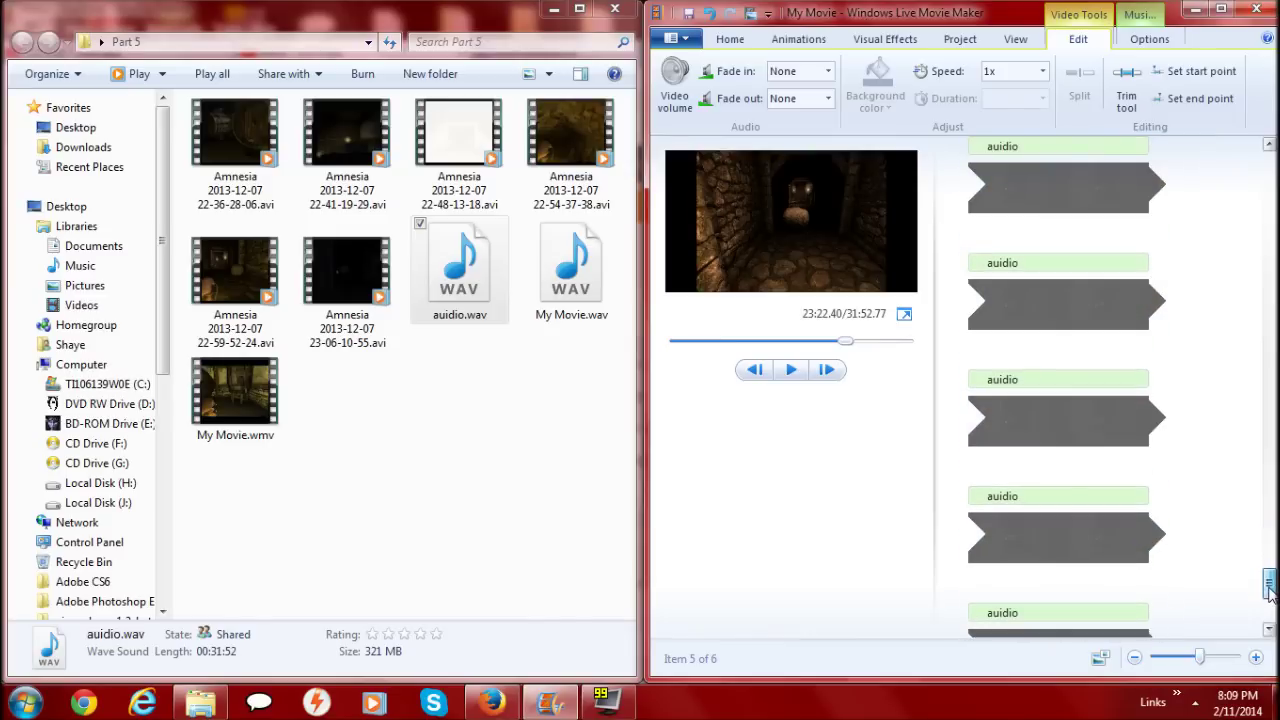
left_click(1054, 310)
left_click(672, 90)
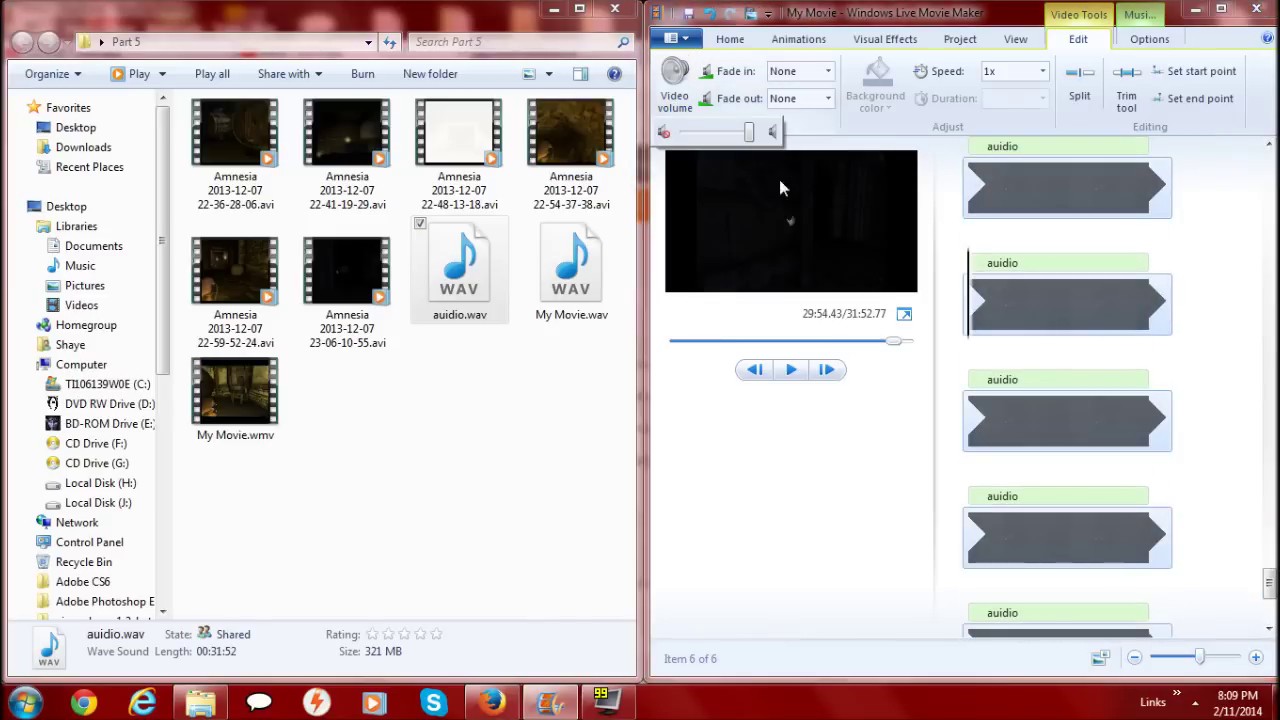
left_click_drag(748, 132, 655, 148)
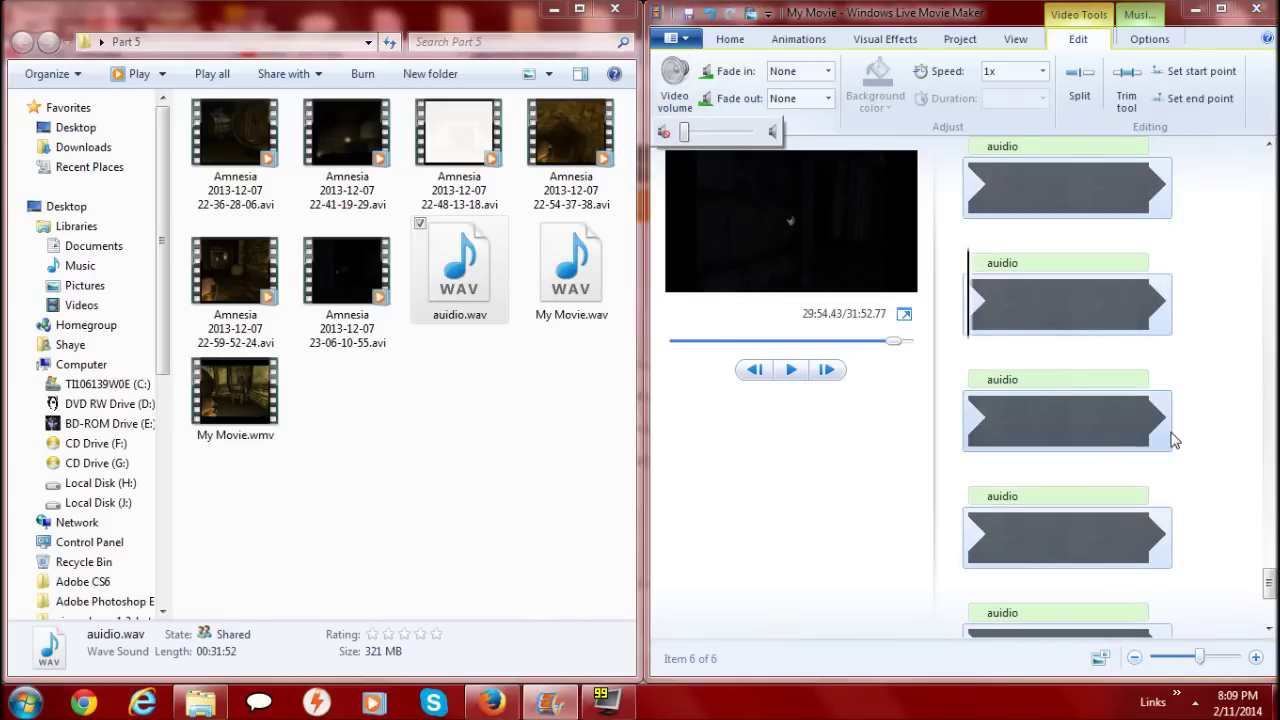
Check the end of the storyboard, and preview the sixth clip for a few seconds with the replaced sound.
left_click(1270, 630)
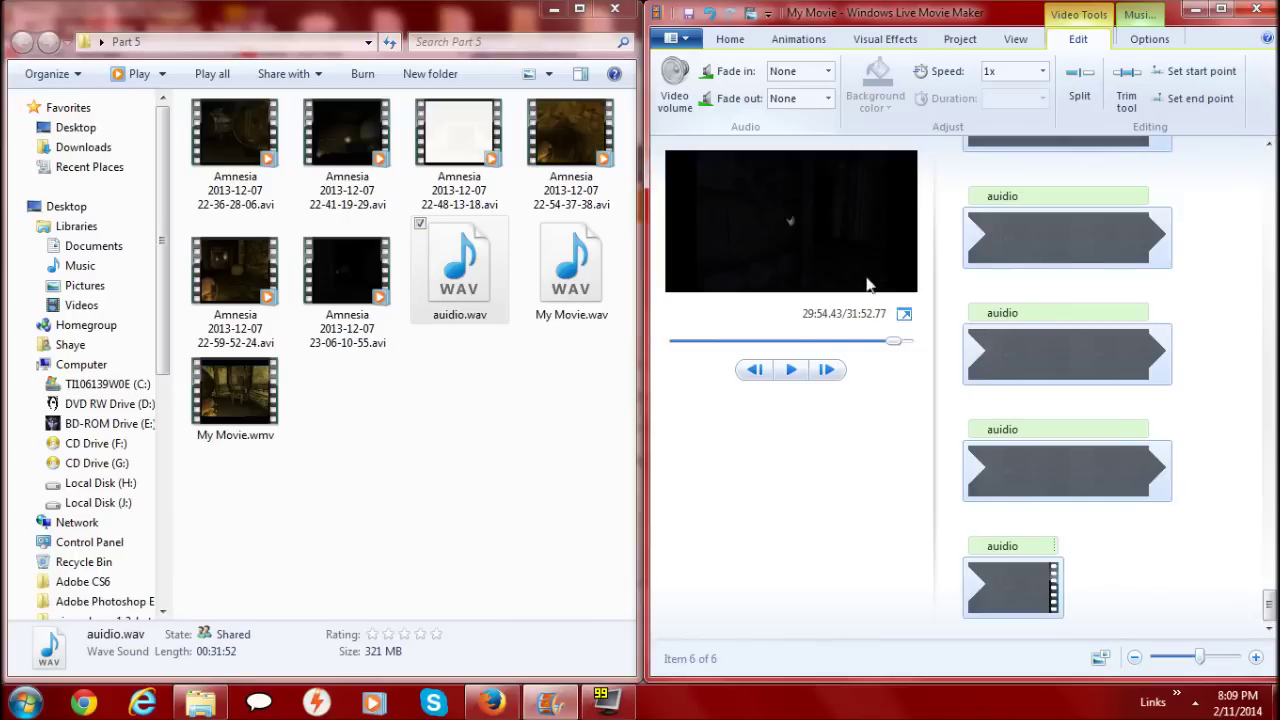
left_click(790, 369)
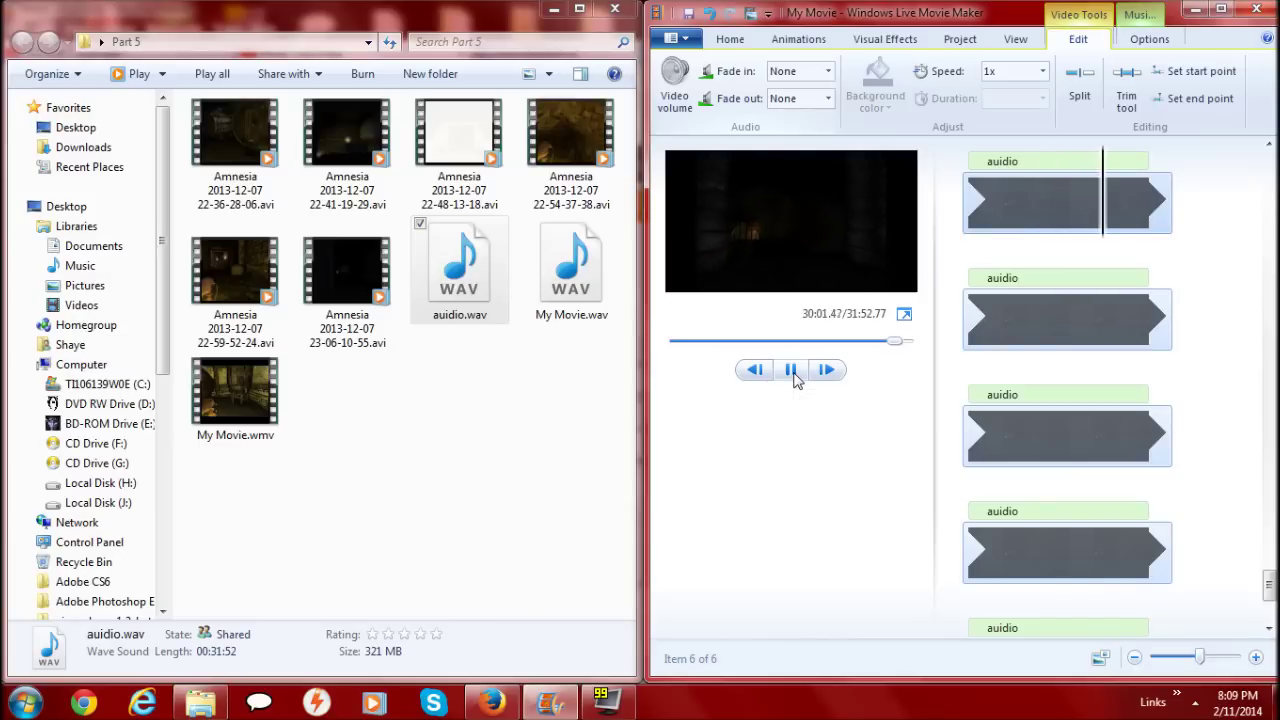
left_click(795, 378)
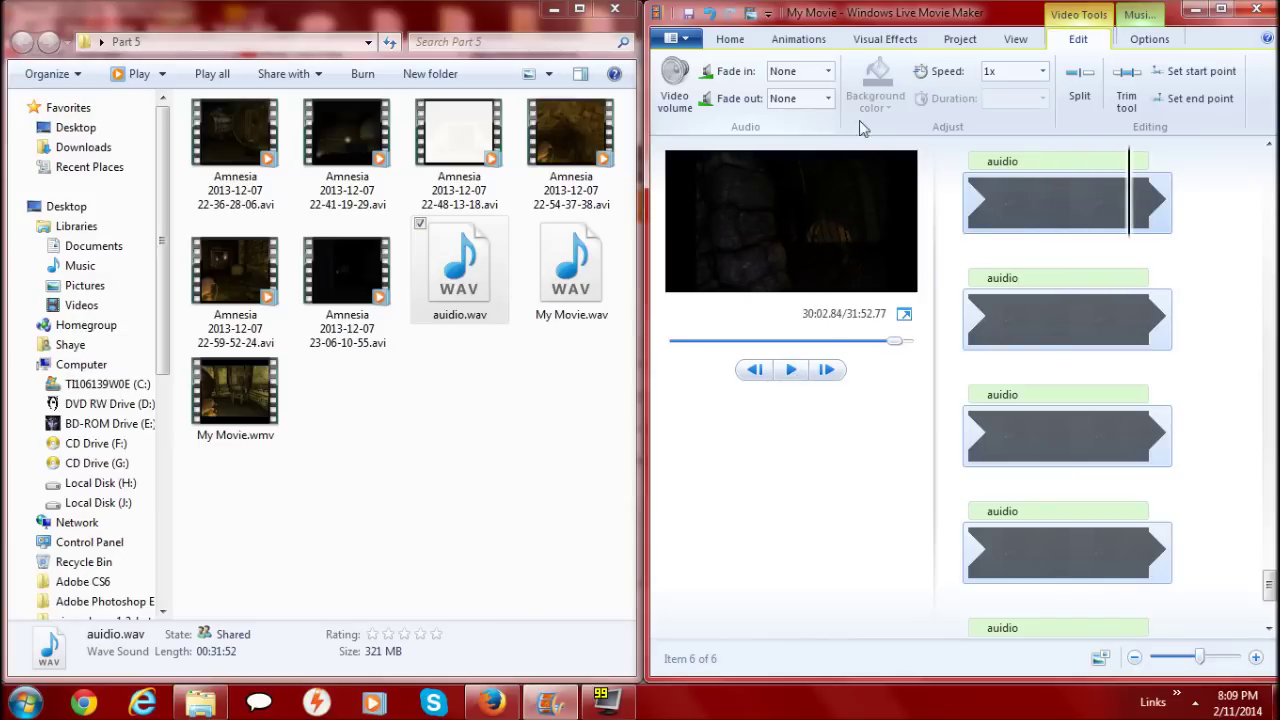
Save the movie with the Zune HD (for 720p display) setting as a WMV file named Part 5 in the Part 5 folder.
left_click(670, 38)
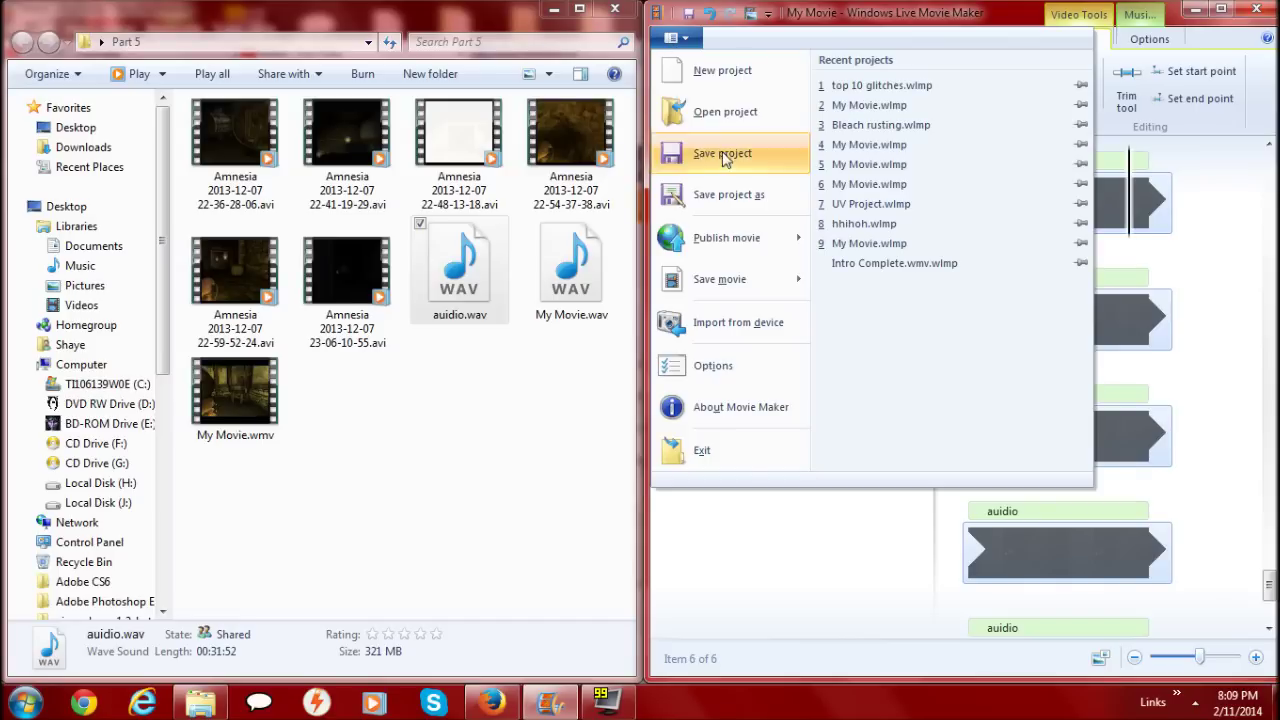
mouse_move(742, 288)
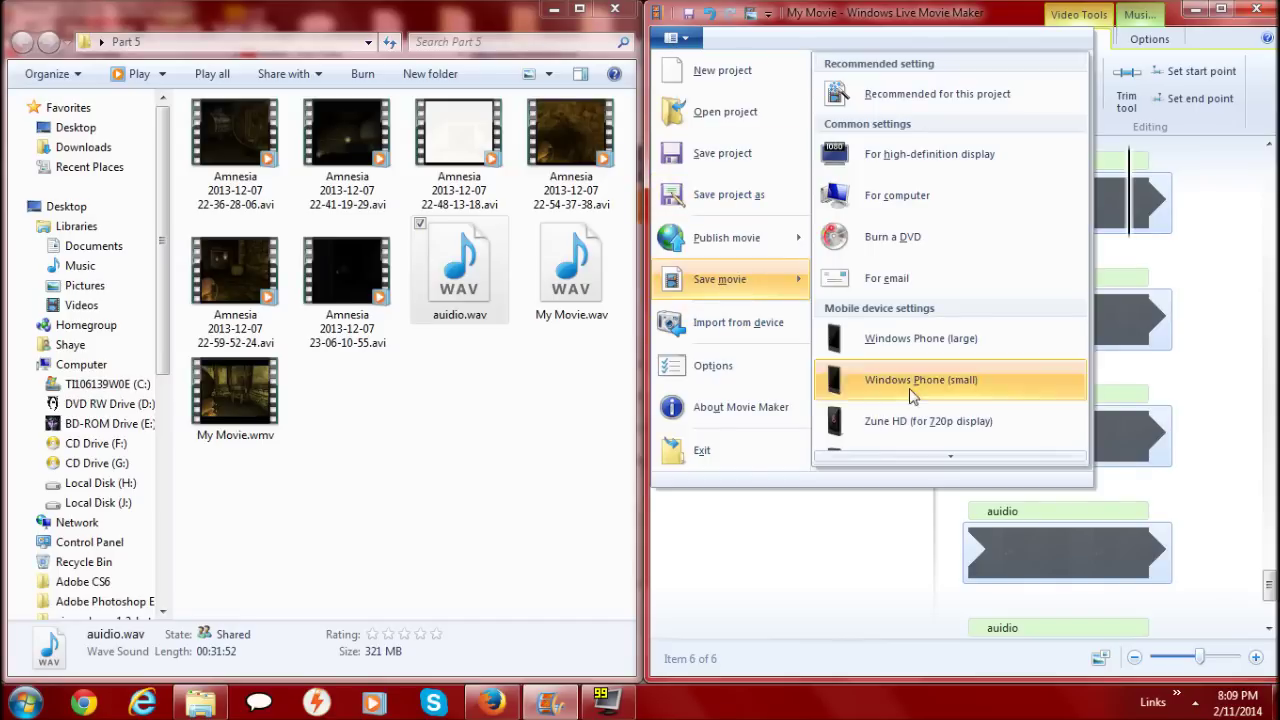
left_click(900, 421)
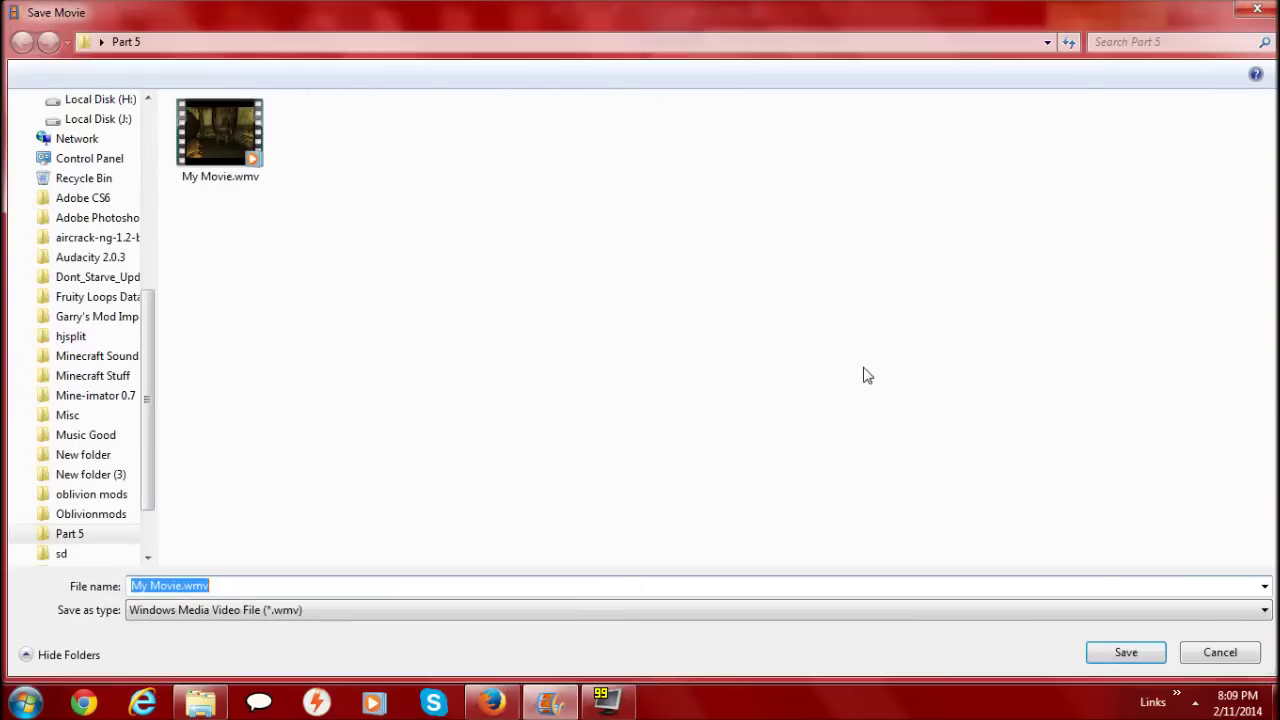
key("BackSpace")
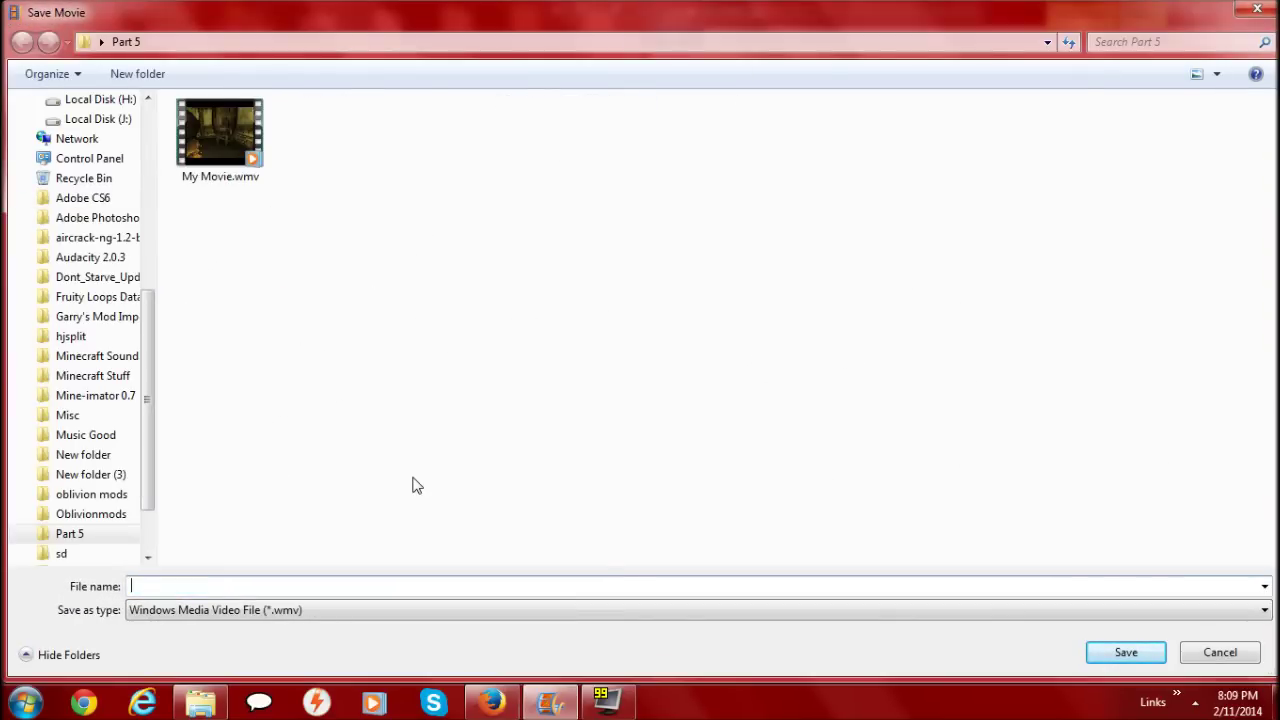
type("Part 5")
left_click(1122, 653)
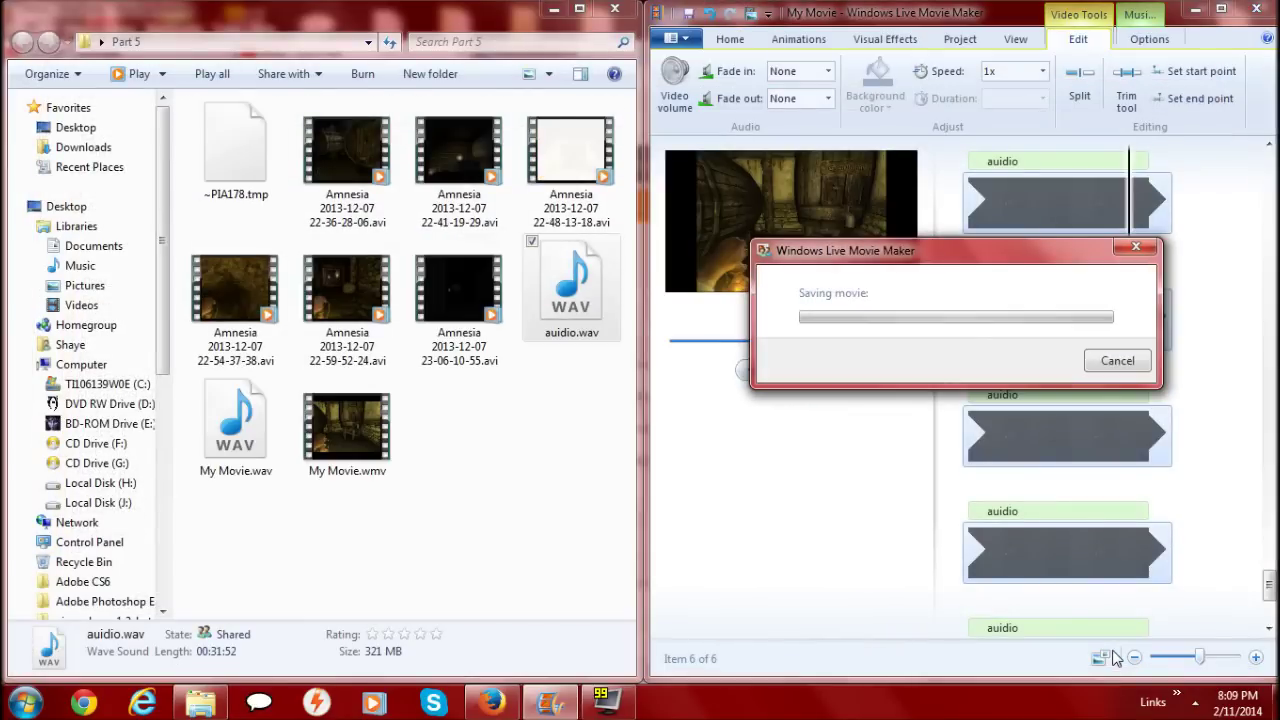